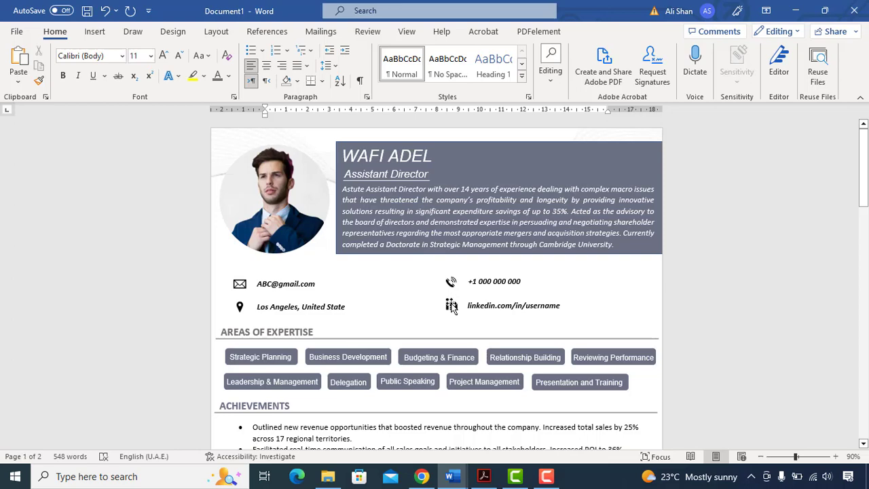
Scroll through the finished two-page sample CV to preview it
{"action": "scroll", "coordinate": [452, 309], "scroll_direction": "down", "scroll_amount": 1}
{"action": "scroll", "coordinate": [452, 309], "scroll_direction": "down", "scroll_amount": 1}
{"action": "scroll", "coordinate": [452, 311], "scroll_direction": "down", "scroll_amount": 1}
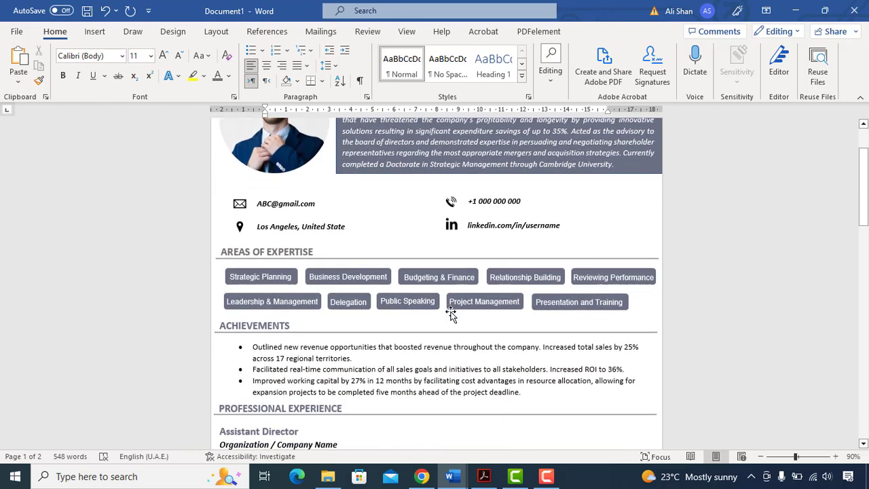
{"action": "scroll", "coordinate": [452, 312], "scroll_direction": "down", "scroll_amount": 2}
{"action": "scroll", "coordinate": [452, 314], "scroll_direction": "down", "scroll_amount": 3}
{"action": "scroll", "coordinate": [450, 316], "scroll_direction": "down", "scroll_amount": 1}
{"action": "scroll", "coordinate": [450, 319], "scroll_direction": "down", "scroll_amount": 5}
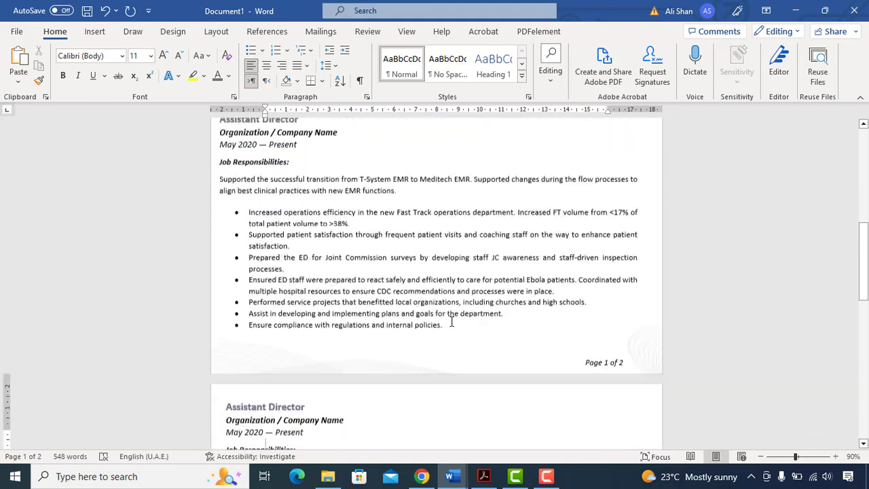
{"action": "scroll", "coordinate": [451, 323], "scroll_direction": "down", "scroll_amount": 3}
{"action": "scroll", "coordinate": [451, 325], "scroll_direction": "down", "scroll_amount": 3}
{"action": "scroll", "coordinate": [448, 338], "scroll_direction": "up", "scroll_amount": 15}
{"action": "scroll", "coordinate": [448, 337], "scroll_direction": "up", "scroll_amount": 5}
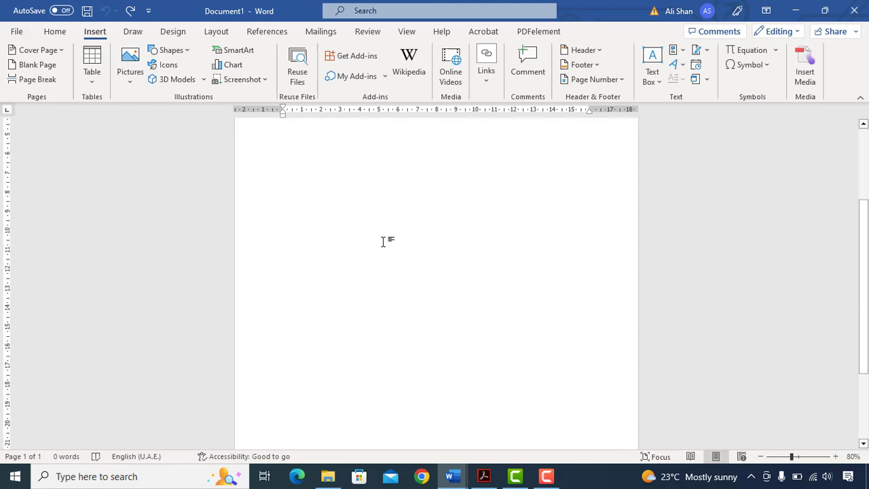
Insert a blank page, then scroll back to the top of page one
{"action": "left_click", "coordinate": [34, 64]}
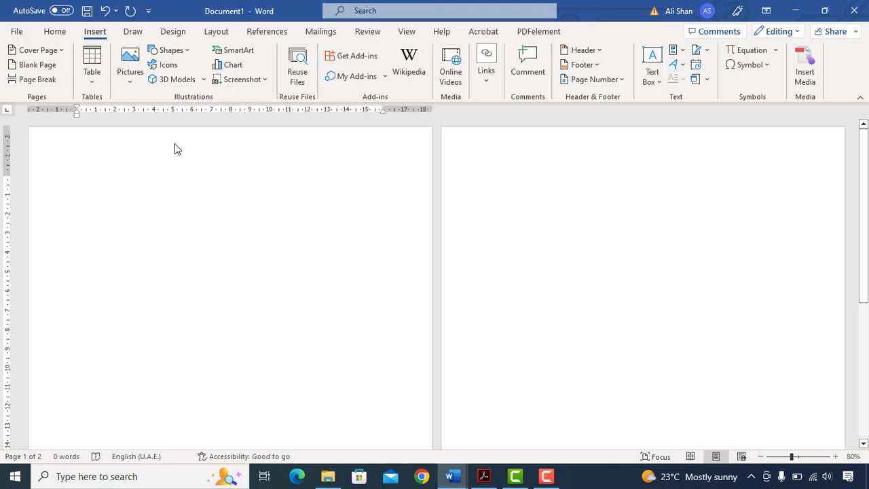
{"action": "scroll", "coordinate": [175, 149], "scroll_direction": "up", "scroll_amount": 2}
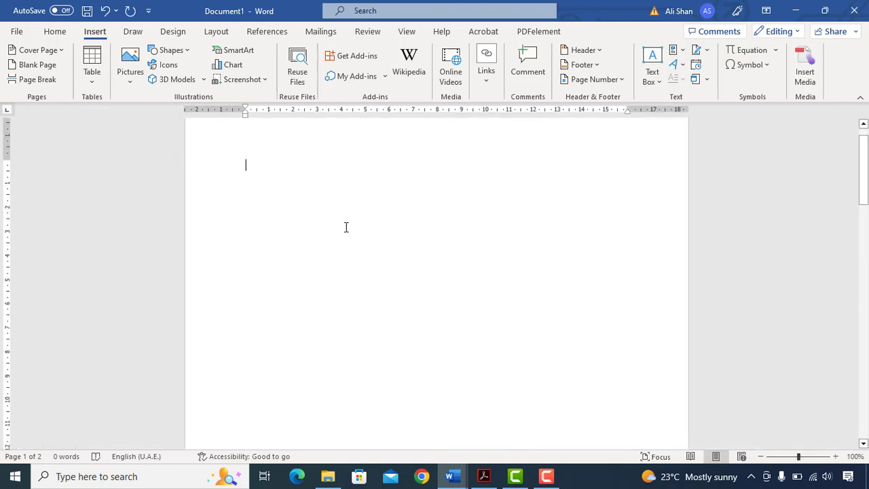
{"action": "scroll", "coordinate": [346, 227], "scroll_direction": "down", "scroll_amount": 1, "text": "ctrl"}
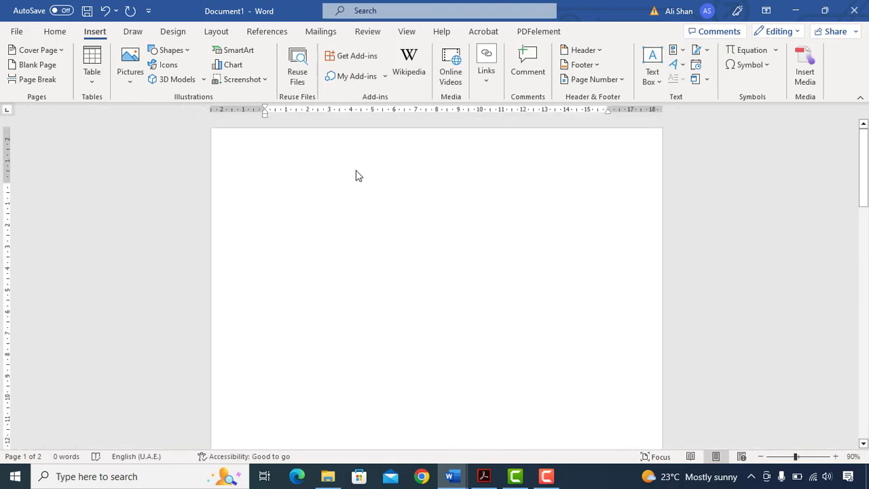
{"action": "scroll", "coordinate": [345, 171], "scroll_direction": "down", "scroll_amount": 1}
{"action": "scroll", "coordinate": [348, 231], "scroll_direction": "down", "scroll_amount": 5}
{"action": "scroll", "coordinate": [348, 231], "scroll_direction": "down", "scroll_amount": 2}
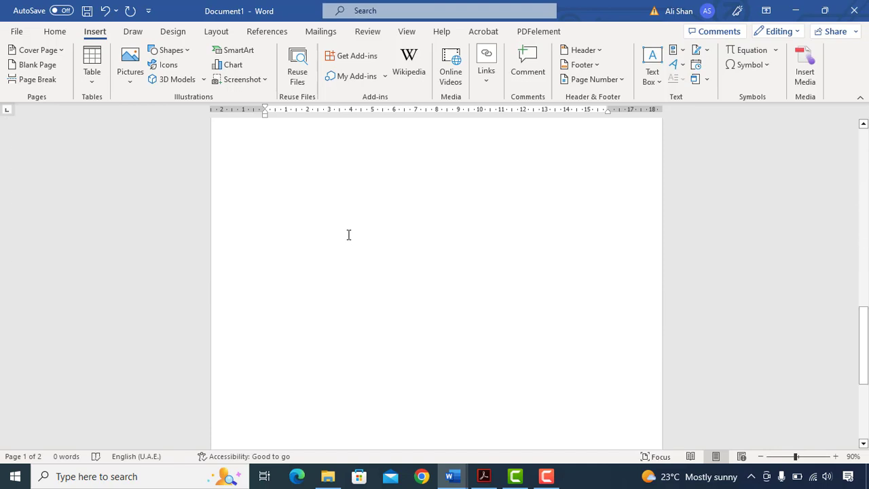
{"action": "scroll", "coordinate": [349, 232], "scroll_direction": "down", "scroll_amount": 1}
{"action": "scroll", "coordinate": [349, 231], "scroll_direction": "up", "scroll_amount": 9}
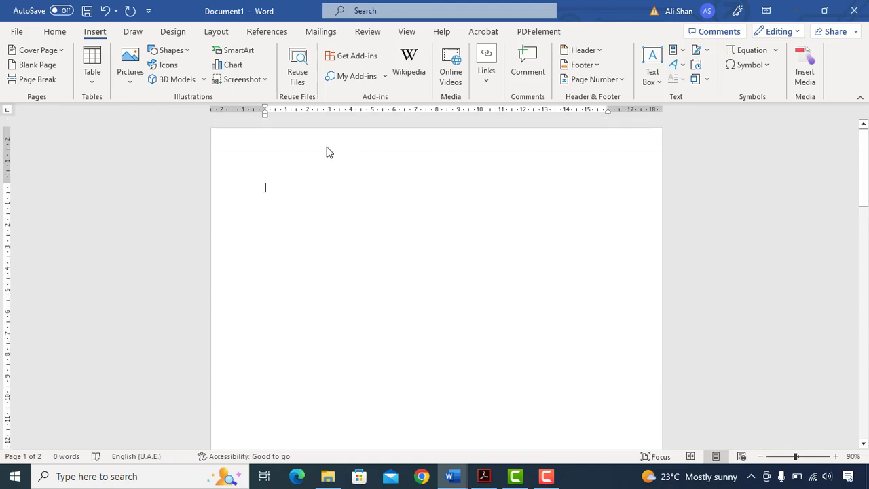
Insert the Header picture from this computer onto the first page
{"action": "left_click", "coordinate": [124, 80]}
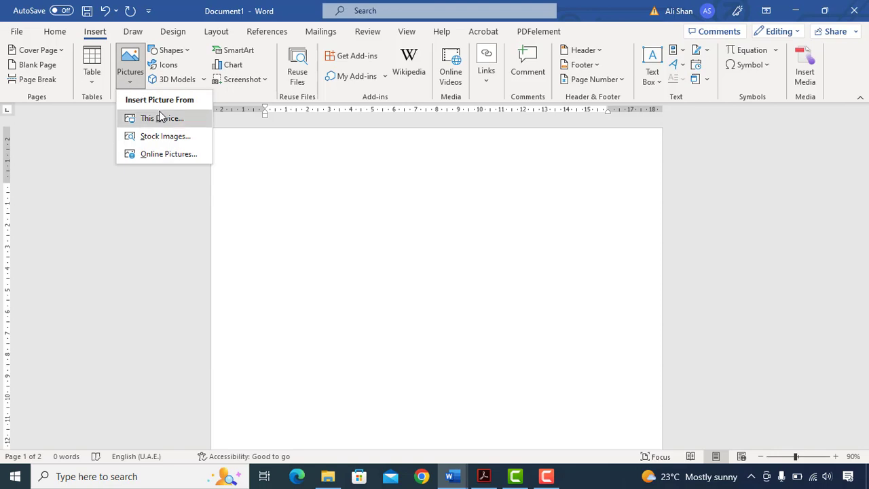
{"action": "left_click", "coordinate": [163, 118]}
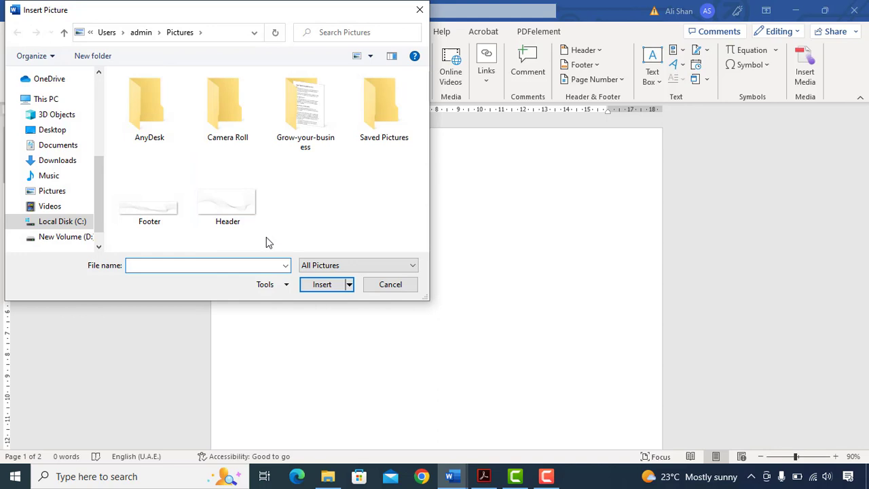
{"action": "left_click", "coordinate": [227, 207]}
{"action": "left_click", "coordinate": [322, 285]}
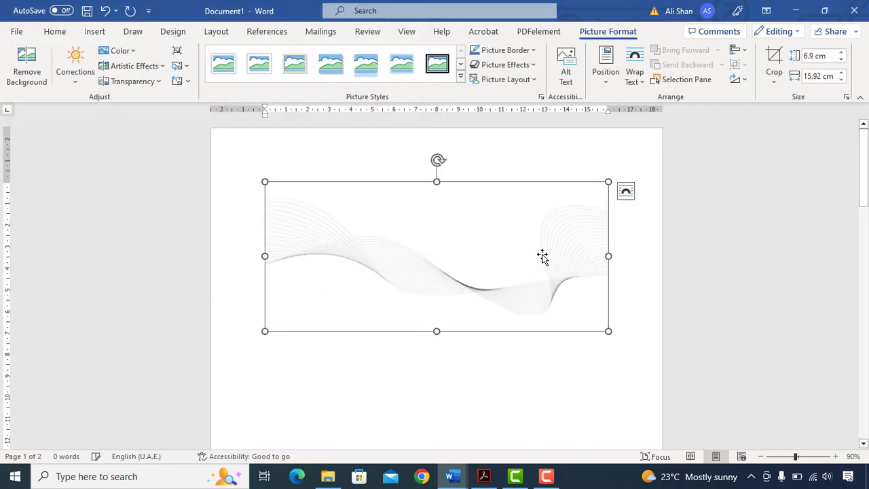
Stretch the wave picture to both page edges and move it to the page top
{"action": "left_click_drag", "start_coordinate": [609, 255], "coordinate": [663, 256]}
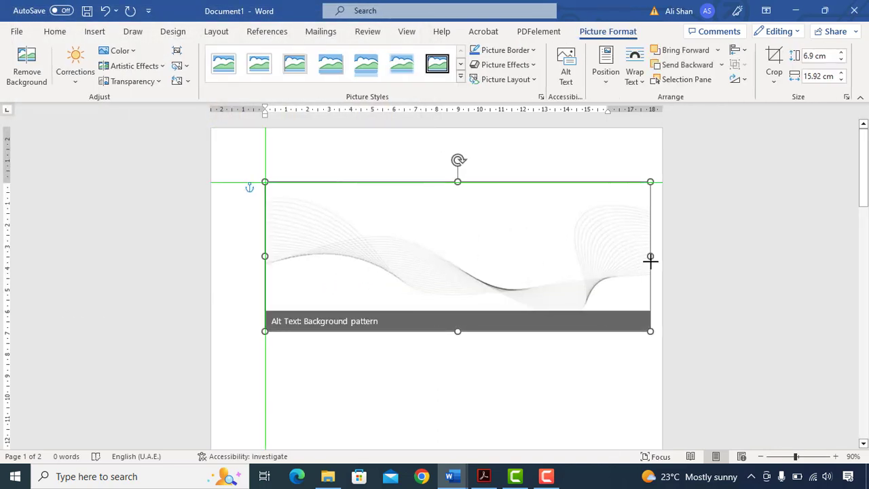
{"action": "left_click_drag", "start_coordinate": [267, 254], "coordinate": [212, 253]}
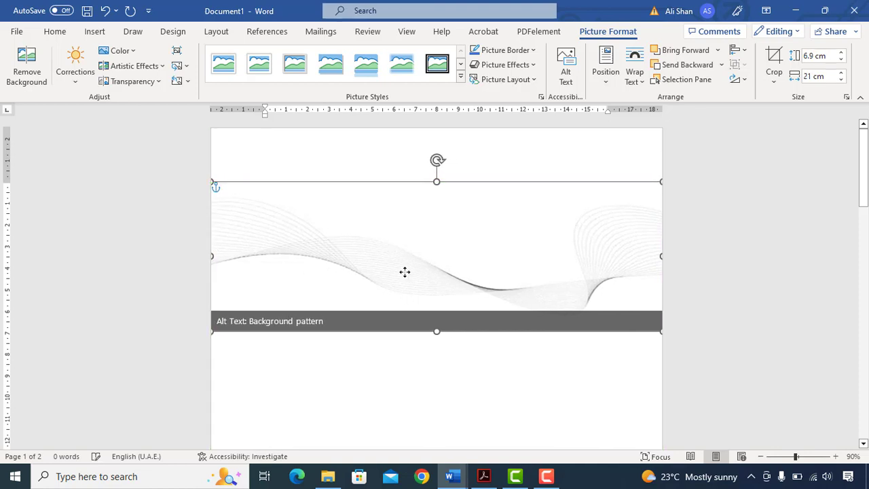
{"action": "mouse_move", "coordinate": [405, 271]}
{"action": "left_mouse_down"}
{"action": "mouse_move", "coordinate": [407, 206]}
{"action": "mouse_move", "coordinate": [394, 208]}
{"action": "left_mouse_up"}
{"action": "left_click_drag", "start_coordinate": [648, 174], "coordinate": [671, 174]}
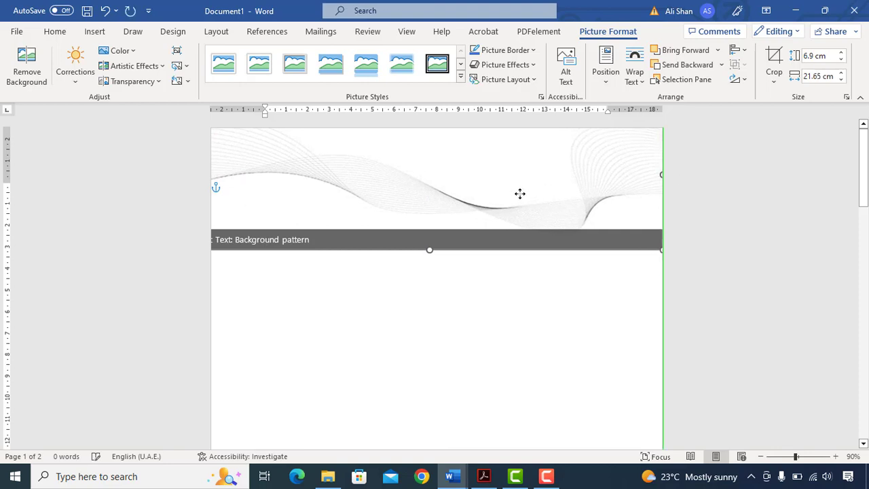
{"action": "left_click_drag", "start_coordinate": [519, 194], "coordinate": [516, 190]}
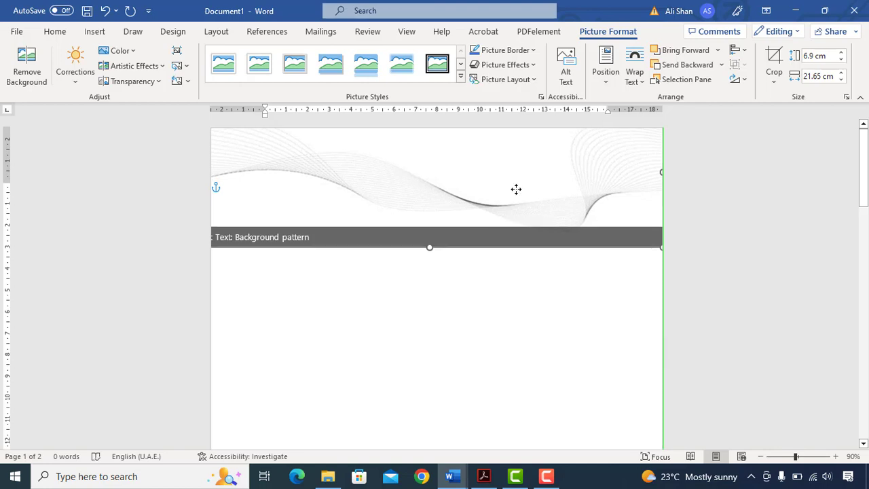
{"action": "left_click", "coordinate": [511, 309]}
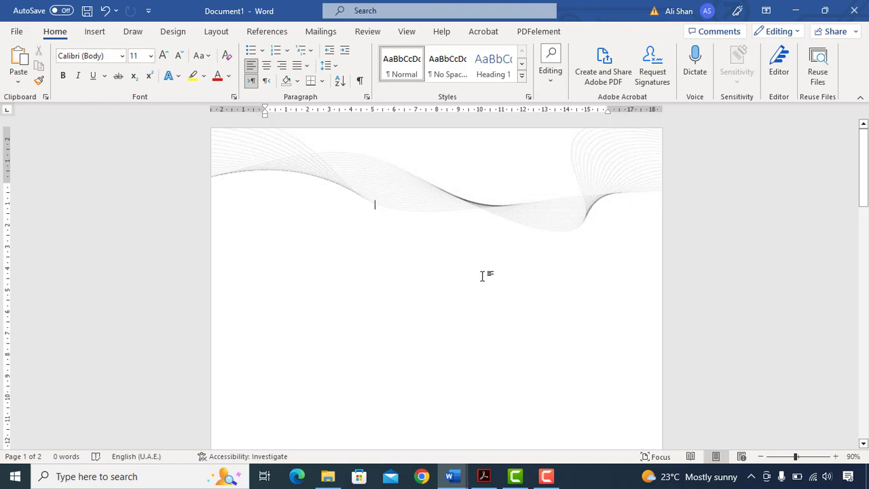
Insert the Footer picture from this computer into the first-page footer
{"action": "scroll", "coordinate": [482, 275], "scroll_direction": "down", "scroll_amount": 2}
{"action": "scroll", "coordinate": [402, 356], "scroll_direction": "down", "scroll_amount": 6}
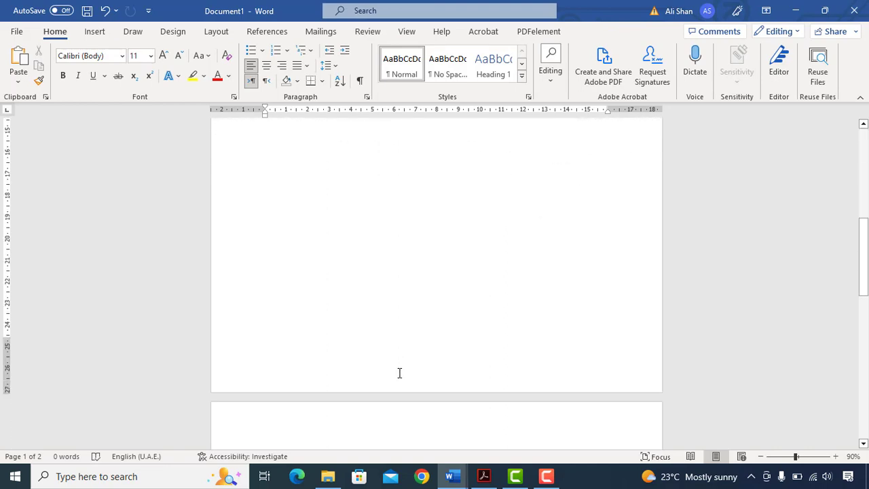
{"action": "double_click", "coordinate": [399, 373]}
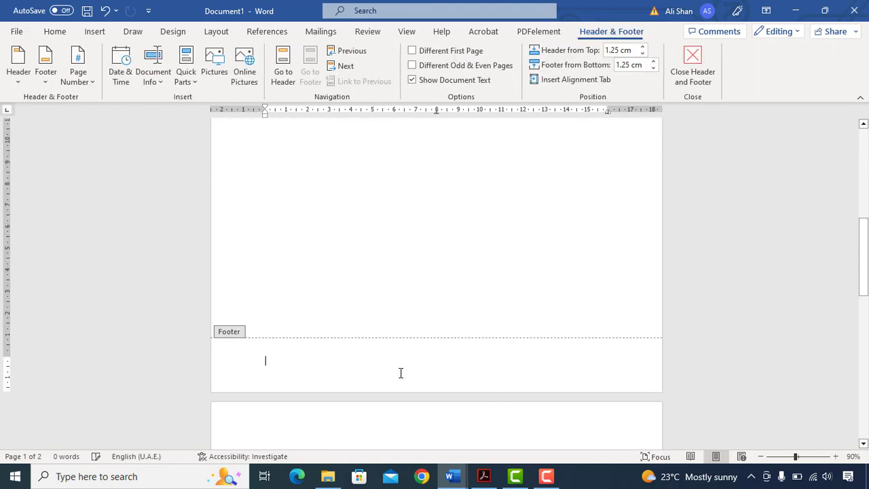
{"action": "left_click", "coordinate": [103, 32]}
{"action": "left_click", "coordinate": [131, 76]}
{"action": "left_click", "coordinate": [163, 120]}
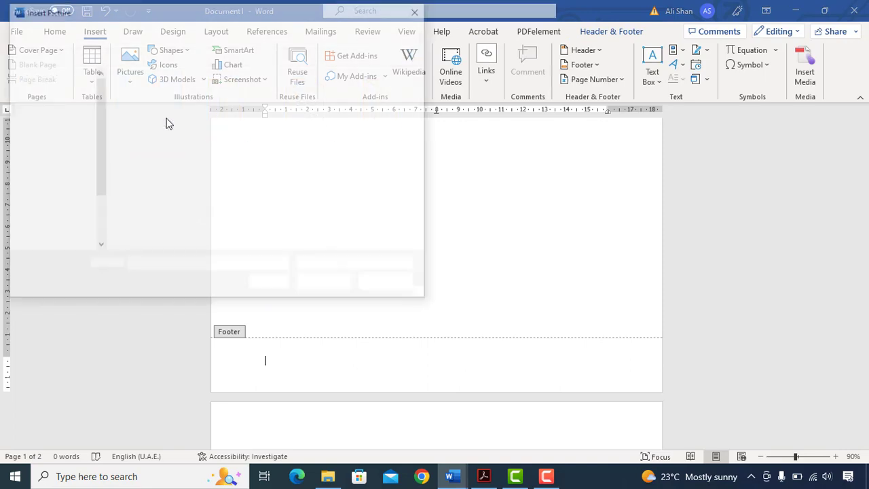
{"action": "left_click", "coordinate": [158, 221]}
{"action": "left_click", "coordinate": [326, 285]}
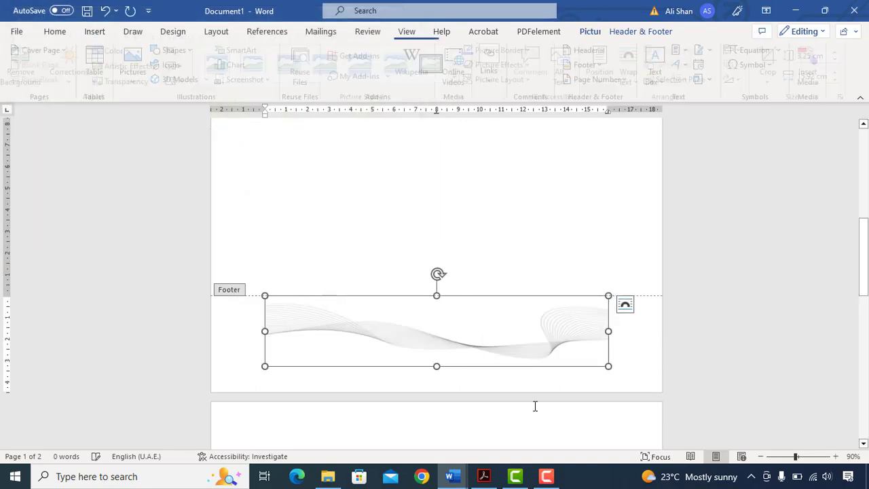
Stretch the footer wave edge to edge, enlarge it and tilt it slightly
{"action": "left_click_drag", "start_coordinate": [264, 330], "coordinate": [210, 322]}
{"action": "left_click_drag", "start_coordinate": [559, 331], "coordinate": [494, 357]}
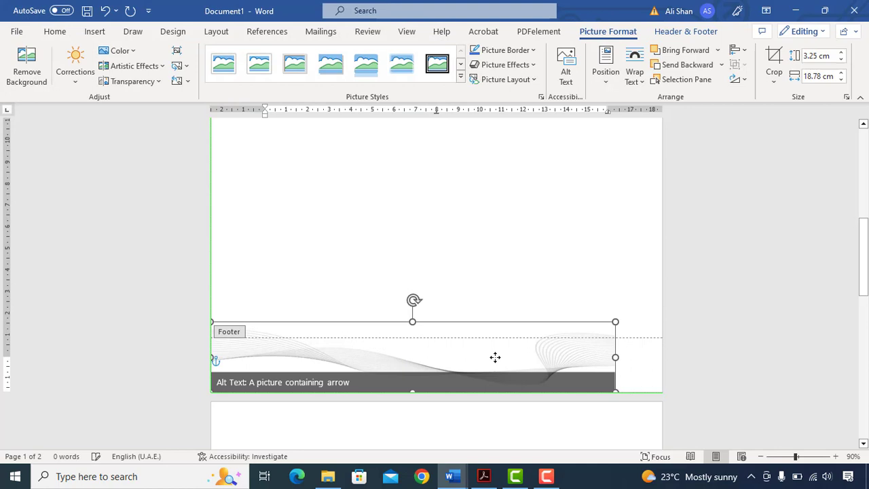
{"action": "mouse_move", "coordinate": [617, 356]}
{"action": "left_mouse_down"}
{"action": "mouse_move", "coordinate": [671, 367]}
{"action": "mouse_move", "coordinate": [447, 396]}
{"action": "mouse_move", "coordinate": [435, 369]}
{"action": "left_mouse_up"}
{"action": "left_click_drag", "start_coordinate": [662, 382], "coordinate": [519, 375]}
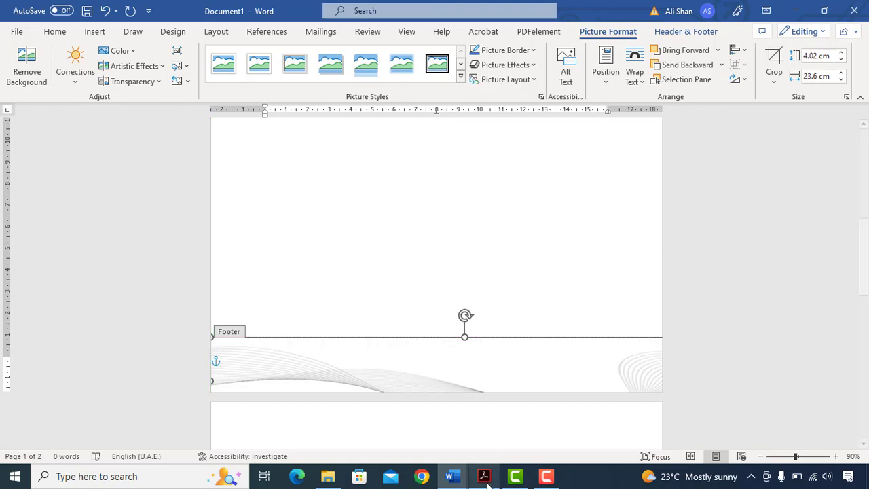
{"action": "left_click_drag", "start_coordinate": [465, 315], "coordinate": [462, 323]}
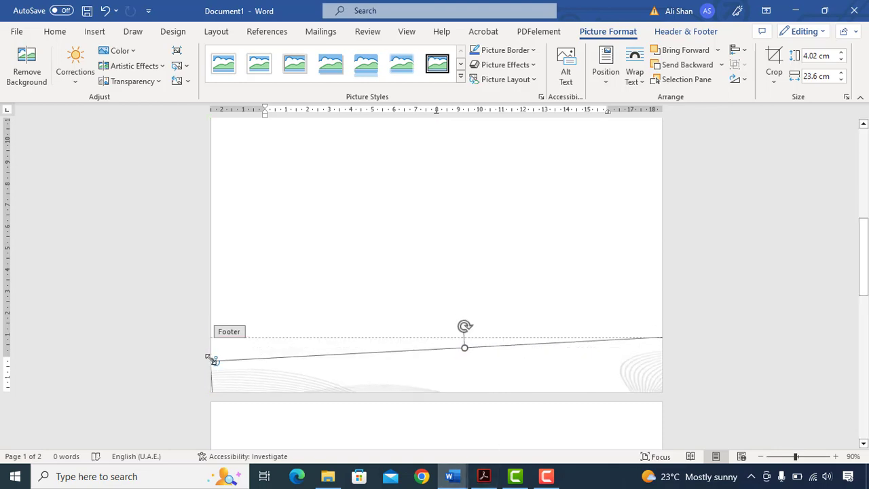
{"action": "left_click_drag", "start_coordinate": [209, 359], "coordinate": [204, 351]}
{"action": "left_click_drag", "start_coordinate": [406, 381], "coordinate": [423, 380]}
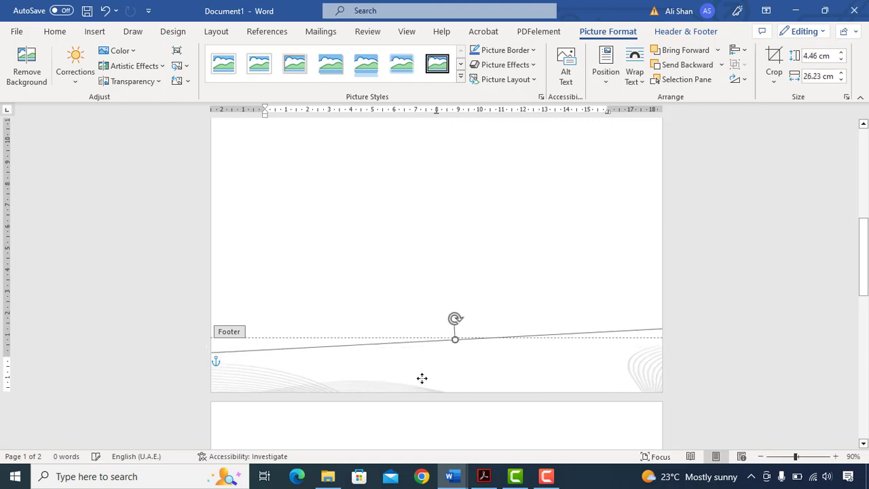
{"action": "left_click_drag", "start_coordinate": [447, 348], "coordinate": [456, 336]}
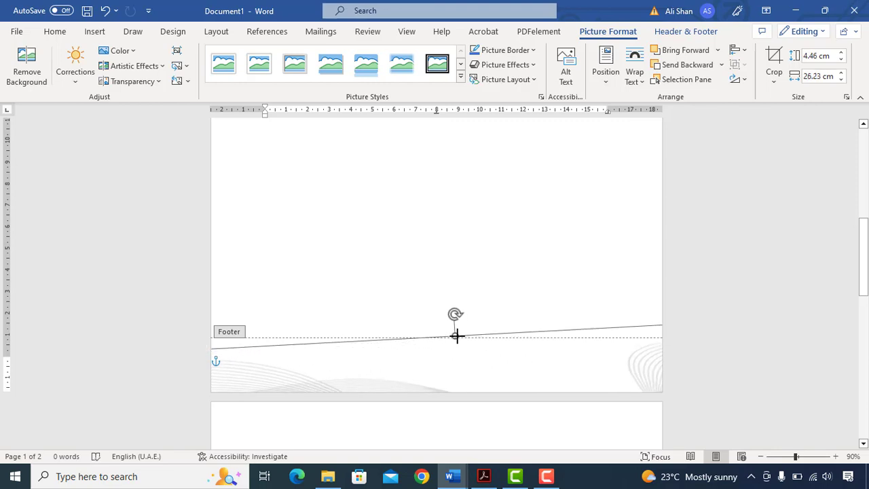
Close footer editing and return to the page body
{"action": "double_click", "coordinate": [411, 284]}
{"action": "scroll", "coordinate": [468, 305], "scroll_direction": "down", "scroll_amount": 3}
{"action": "scroll", "coordinate": [468, 304], "scroll_direction": "down", "scroll_amount": 3}
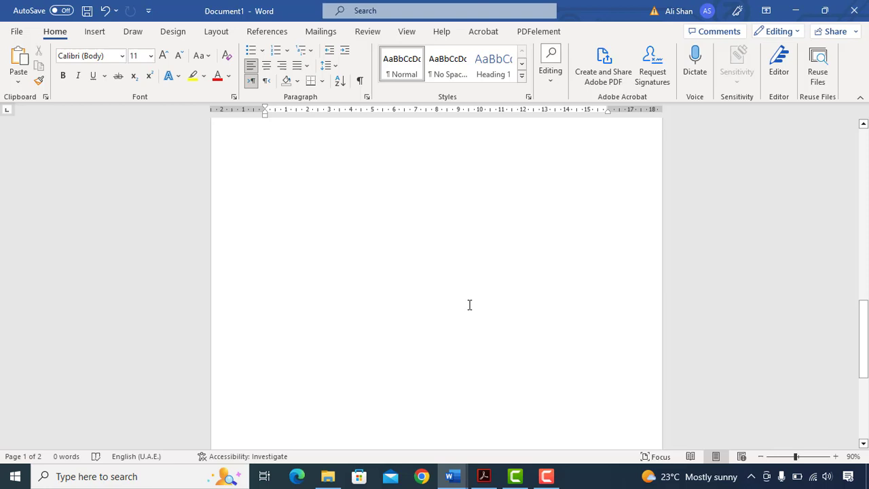
{"action": "scroll", "coordinate": [471, 303], "scroll_direction": "down", "scroll_amount": 2}
{"action": "scroll", "coordinate": [471, 303], "scroll_direction": "down", "scroll_amount": 3}
{"action": "scroll", "coordinate": [471, 303], "scroll_direction": "down", "scroll_amount": 3}
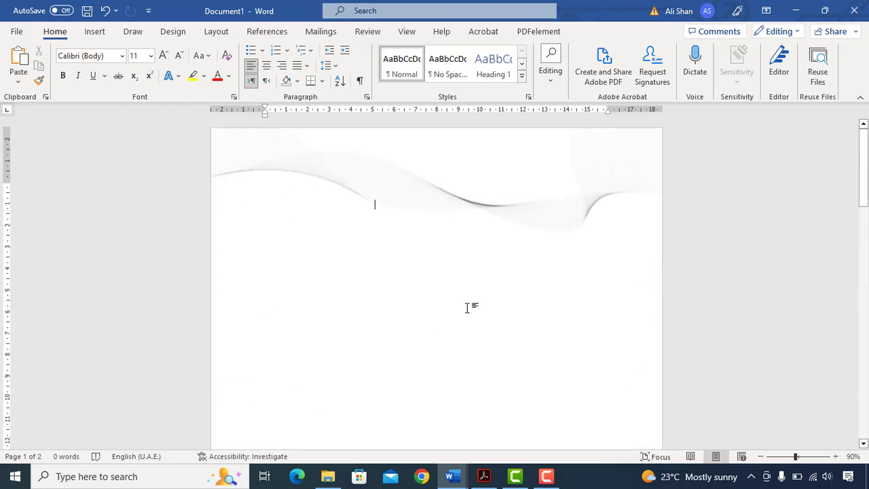
Draw a rectangle near the top of the first page
{"action": "key", "text": "alt+n"}
{"action": "left_click", "coordinate": [181, 53]}
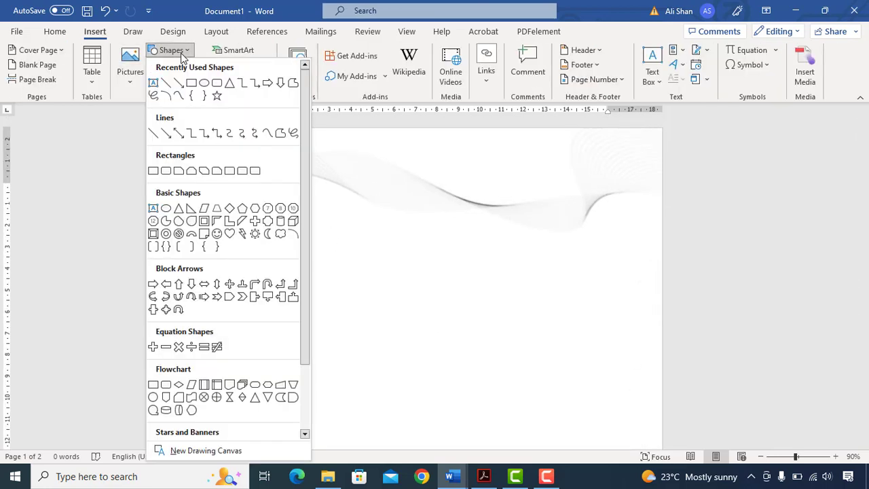
{"action": "left_click", "coordinate": [193, 83]}
{"action": "left_click_drag", "start_coordinate": [414, 184], "coordinate": [561, 263]}
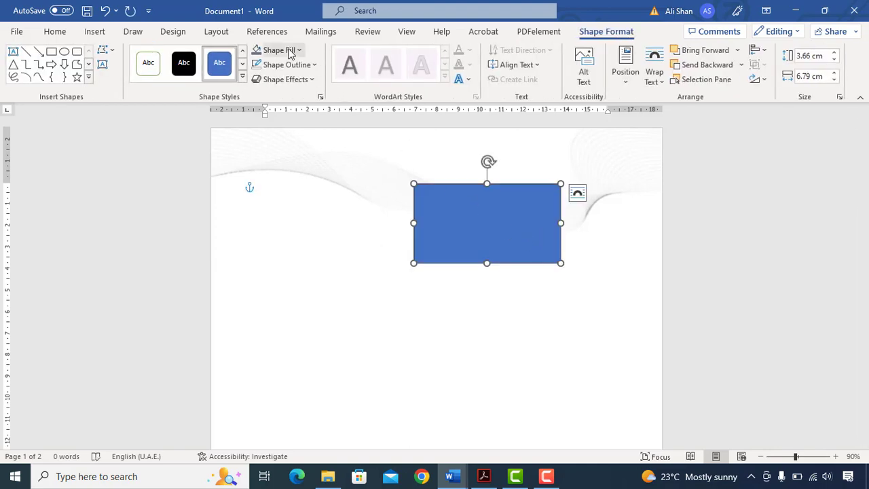
Fill the rectangle with a custom slate grey-blue colour
{"action": "left_click", "coordinate": [296, 53]}
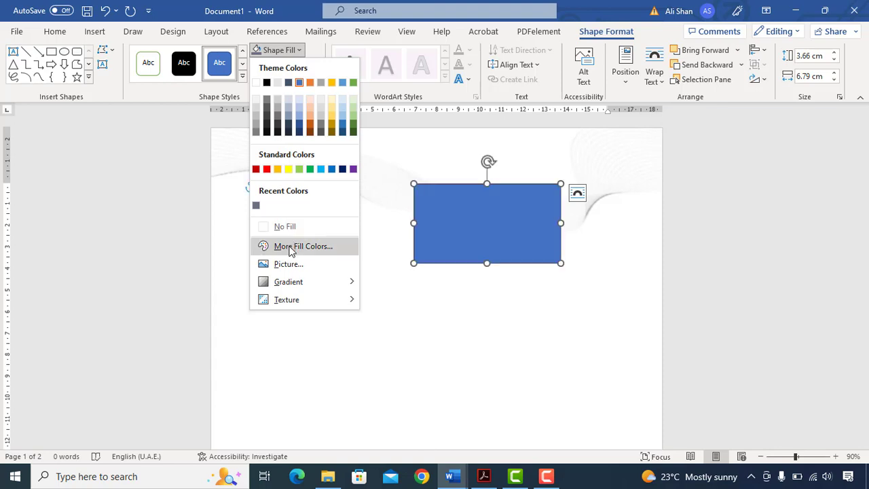
{"action": "left_click", "coordinate": [290, 249]}
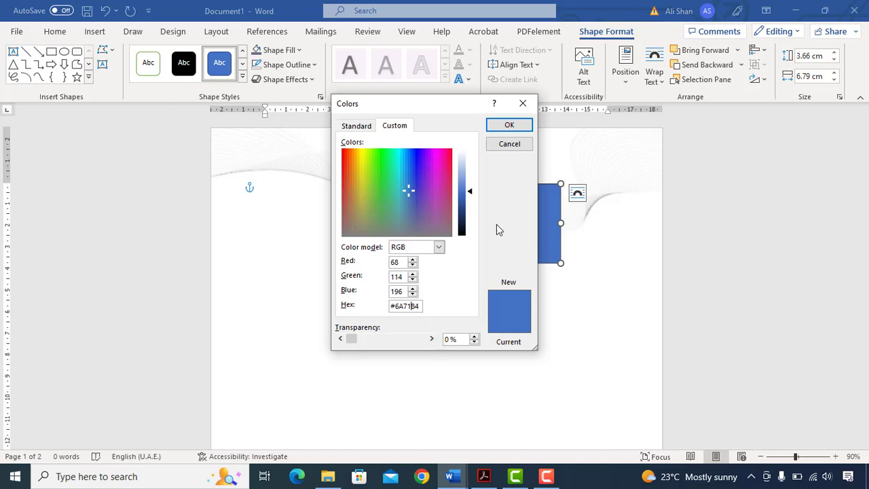
{"action": "left_click", "coordinate": [509, 126]}
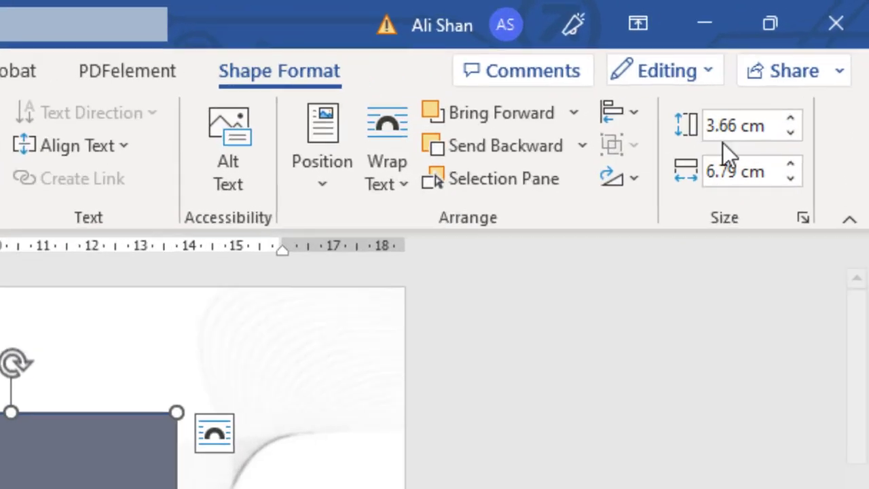
Resize the banner to 5.21 cm high and 15.72 cm wide
{"action": "left_click", "coordinate": [811, 57]}
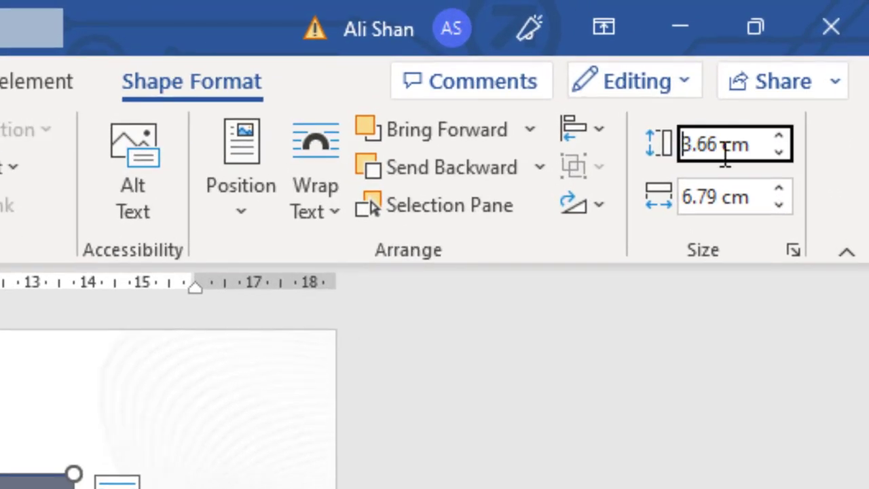
{"action": "key", "text": "BackSpace"}
{"action": "key", "text": "BackSpace"}
{"action": "key", "text": "BackSpace"}
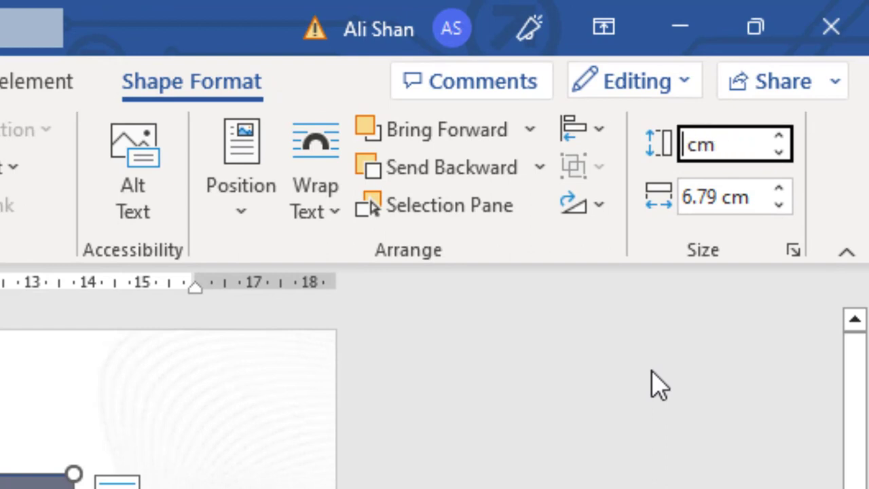
{"action": "type", "text": "5.21"}
{"action": "key", "text": "Tab"}
{"action": "key", "text": "Right"}
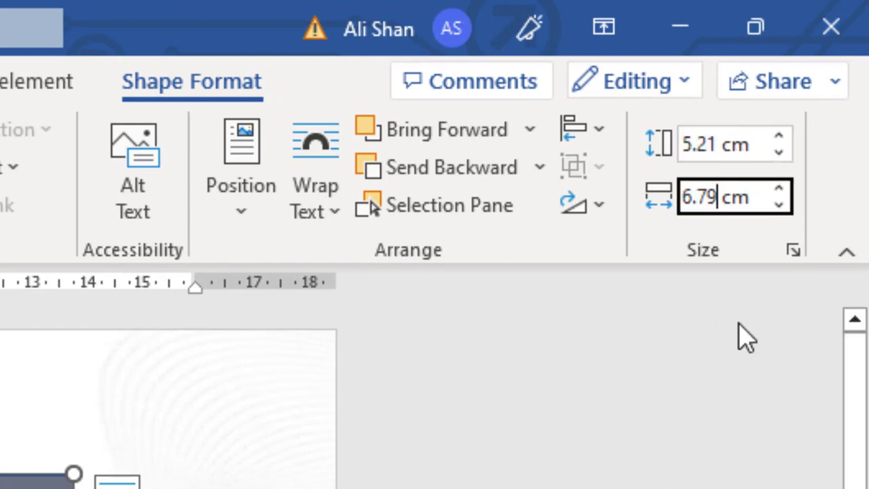
{"action": "key", "text": "BackSpace"}
{"action": "key", "text": "BackSpace"}
{"action": "key", "text": "BackSpace"}
{"action": "type", "text": "15.7"}
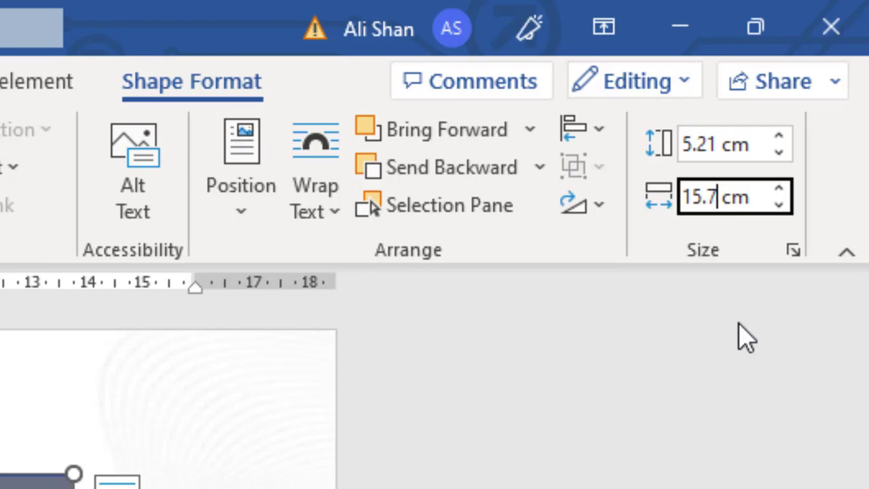
{"action": "type", "text": "2"}
{"action": "key", "text": "Return"}
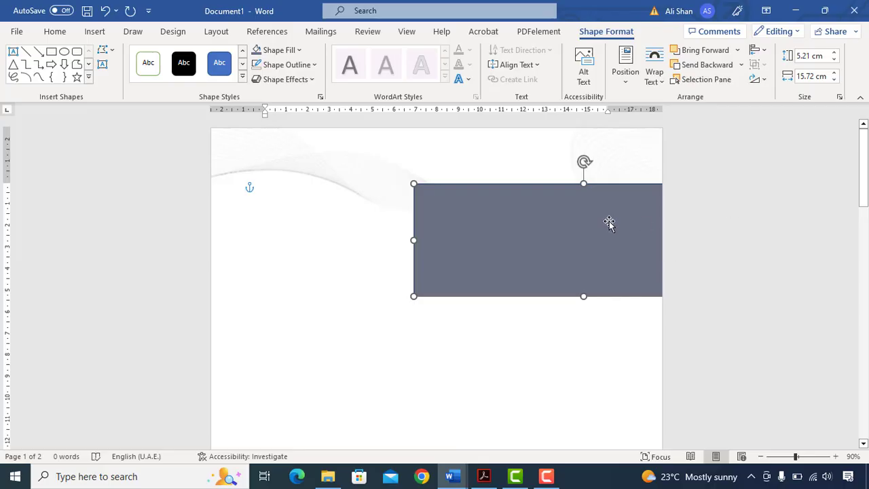
Move the banner up to the top of the page, then start inserting a picture
{"action": "mouse_move", "coordinate": [609, 223]}
{"action": "left_mouse_down"}
{"action": "mouse_move", "coordinate": [523, 168]}
{"action": "mouse_move", "coordinate": [520, 188]}
{"action": "left_mouse_up"}
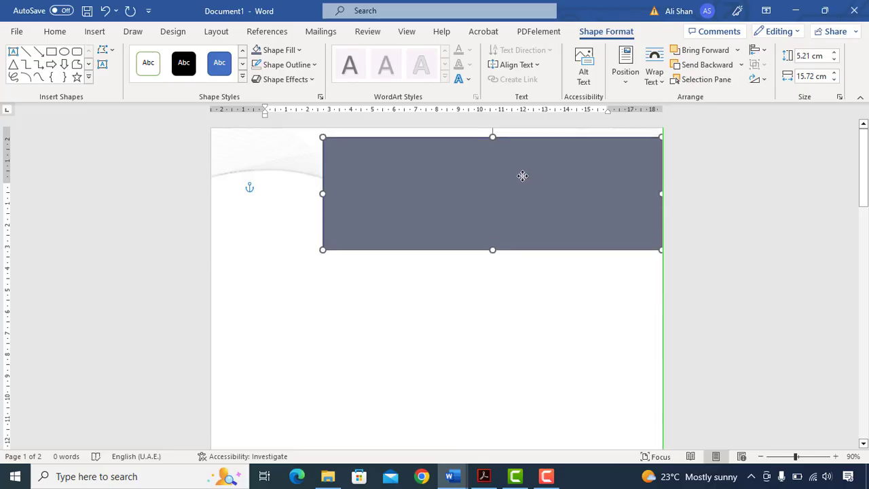
{"action": "left_click", "coordinate": [495, 287]}
{"action": "left_click", "coordinate": [94, 32]}
{"action": "left_click", "coordinate": [134, 78]}
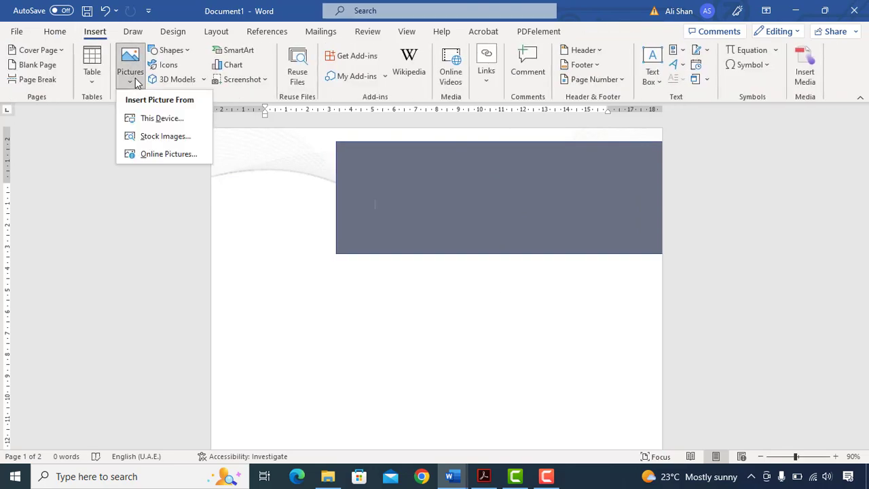
Insert the portrait photo, set it to float freely, and shrink it
{"action": "left_click", "coordinate": [160, 118]}
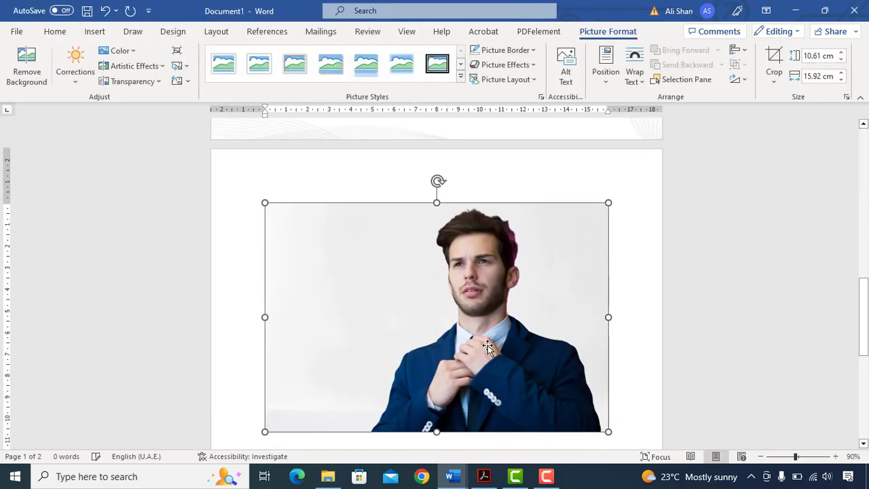
{"action": "right_click", "coordinate": [484, 333]}
{"action": "mouse_move", "coordinate": [523, 271]}
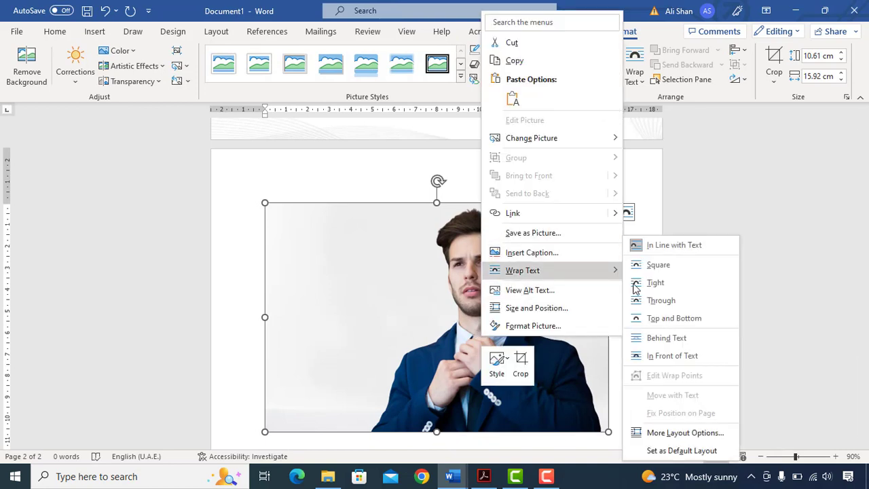
{"action": "left_click", "coordinate": [656, 353]}
{"action": "scroll", "coordinate": [493, 271], "scroll_direction": "up", "scroll_amount": 3}
{"action": "scroll", "coordinate": [493, 272], "scroll_direction": "up", "scroll_amount": 5}
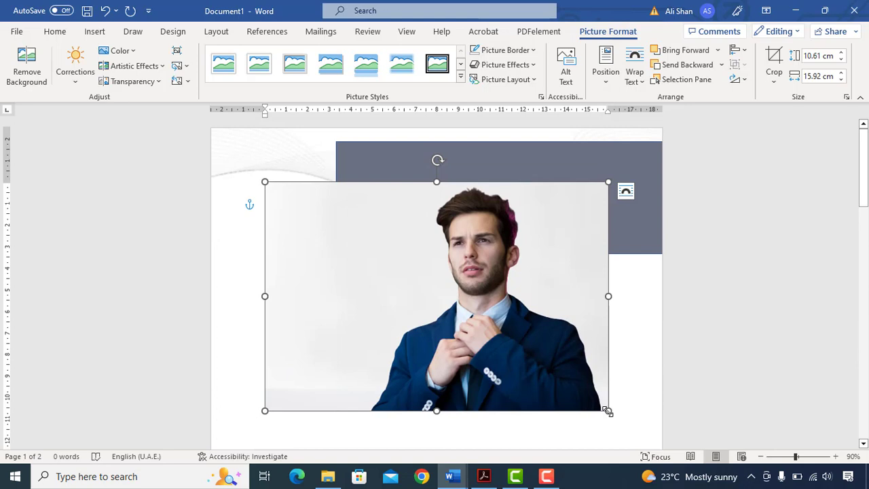
{"action": "left_click_drag", "start_coordinate": [610, 407], "coordinate": [401, 250]}
Crop the photo to a circle and place it at the top-left beside the banner
{"action": "left_click", "coordinate": [774, 82]}
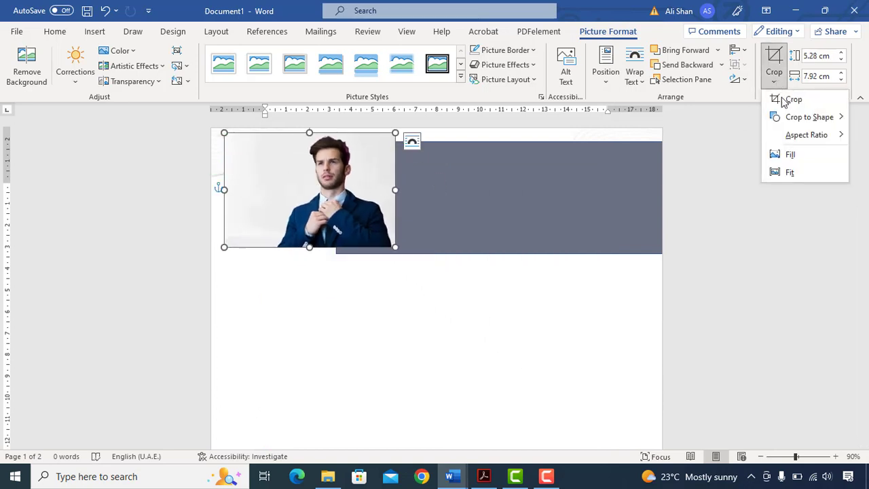
{"action": "left_click", "coordinate": [635, 146]}
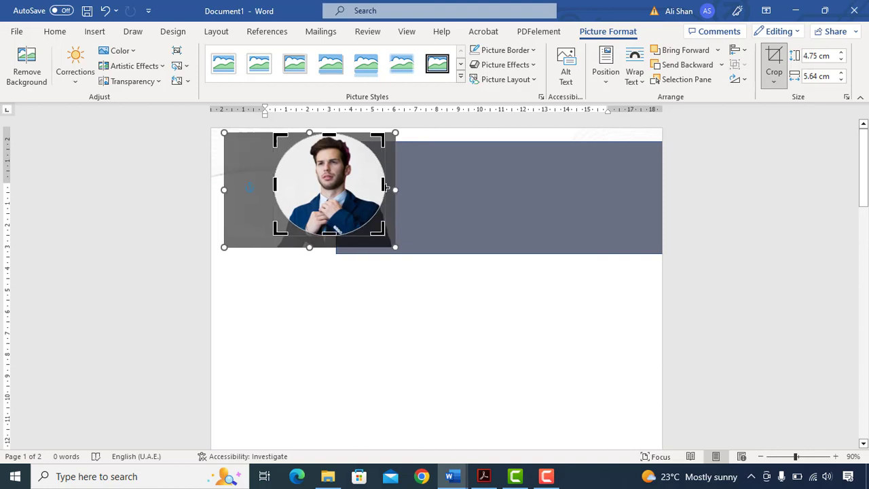
{"action": "left_click", "coordinate": [278, 184]}
{"action": "left_click", "coordinate": [325, 184]}
{"action": "left_click_drag", "start_coordinate": [386, 231], "coordinate": [338, 248]}
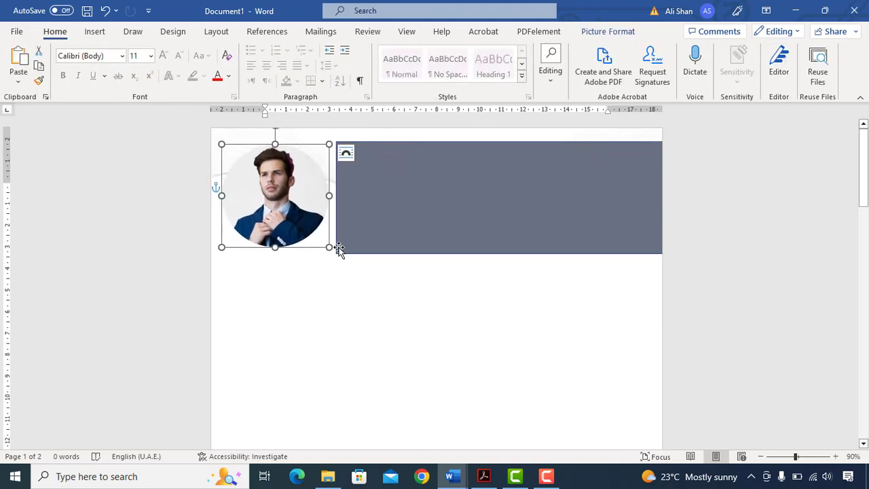
{"action": "left_click_drag", "start_coordinate": [275, 250], "coordinate": [275, 254]}
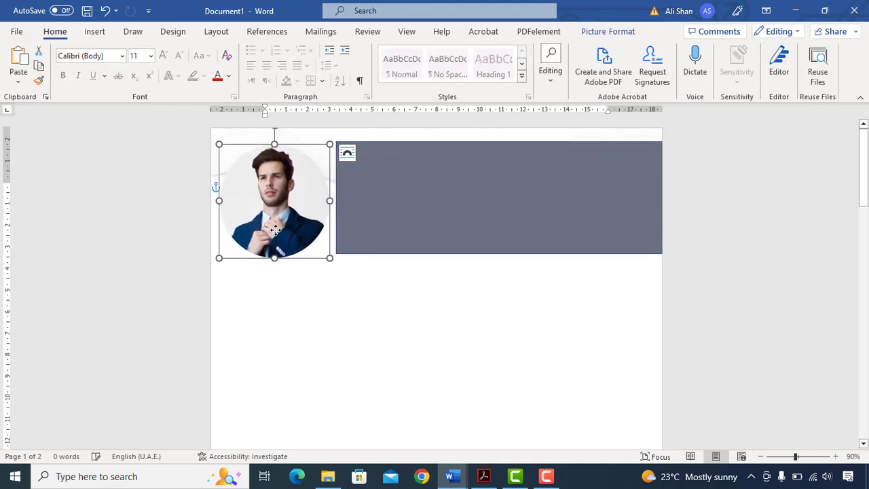
{"action": "left_click", "coordinate": [354, 324]}
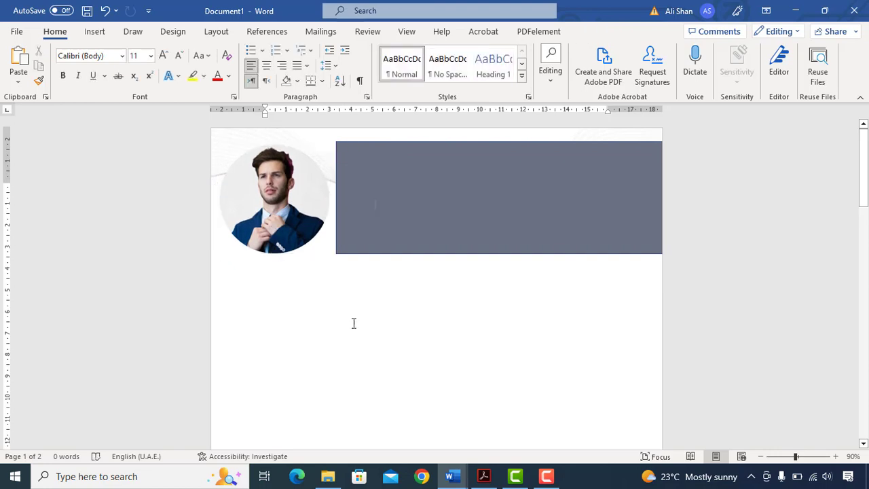
Draw a text box on the banner with no fill and no outline
{"action": "left_click", "coordinate": [99, 34]}
{"action": "left_click", "coordinate": [181, 52]}
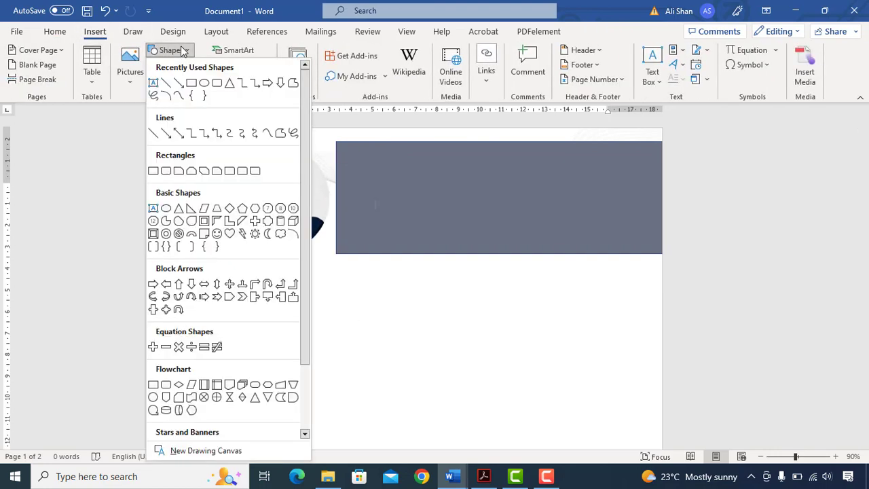
{"action": "left_click", "coordinate": [153, 83]}
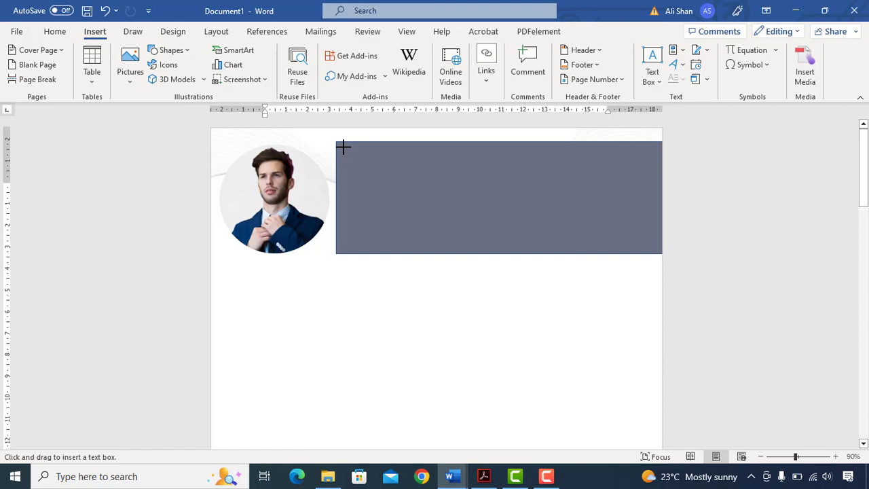
{"action": "left_click_drag", "start_coordinate": [342, 145], "coordinate": [484, 172]}
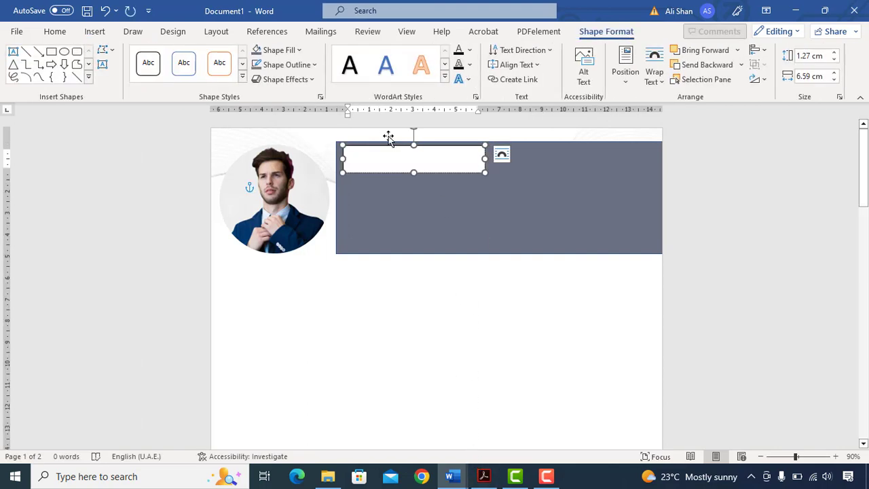
{"action": "left_click", "coordinate": [277, 49]}
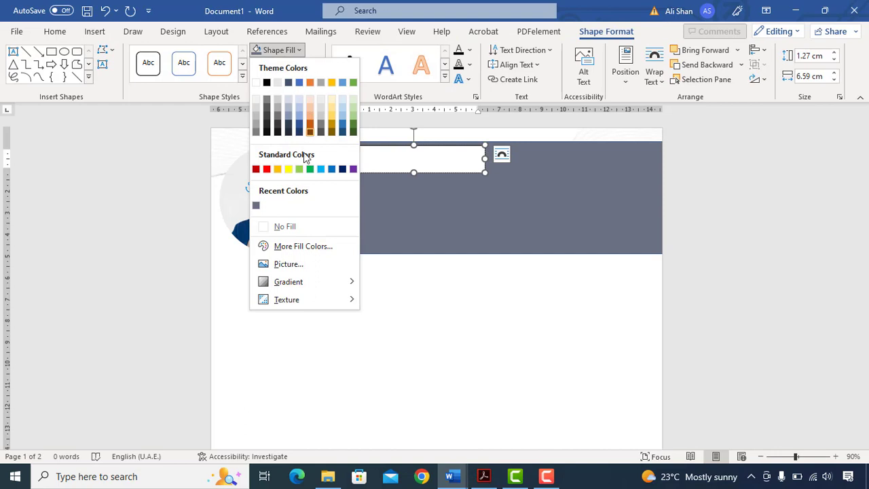
{"action": "left_click", "coordinate": [285, 225]}
{"action": "left_click", "coordinate": [307, 64]}
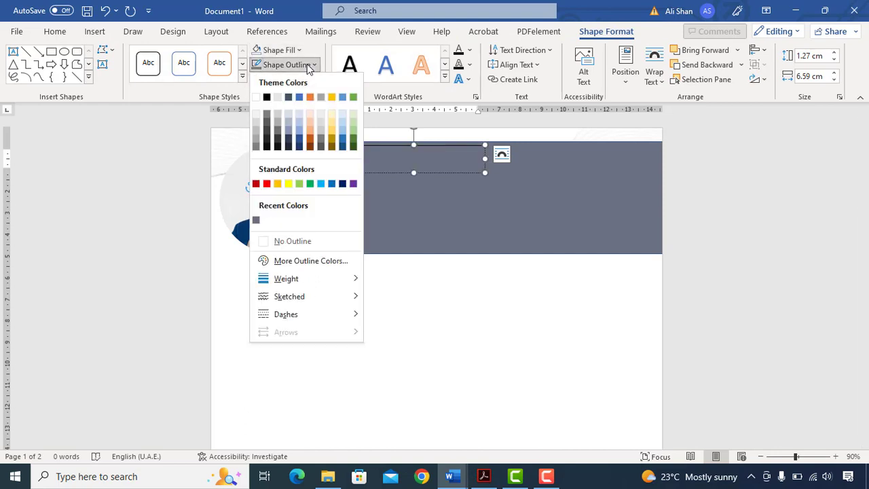
{"action": "left_click", "coordinate": [289, 241]}
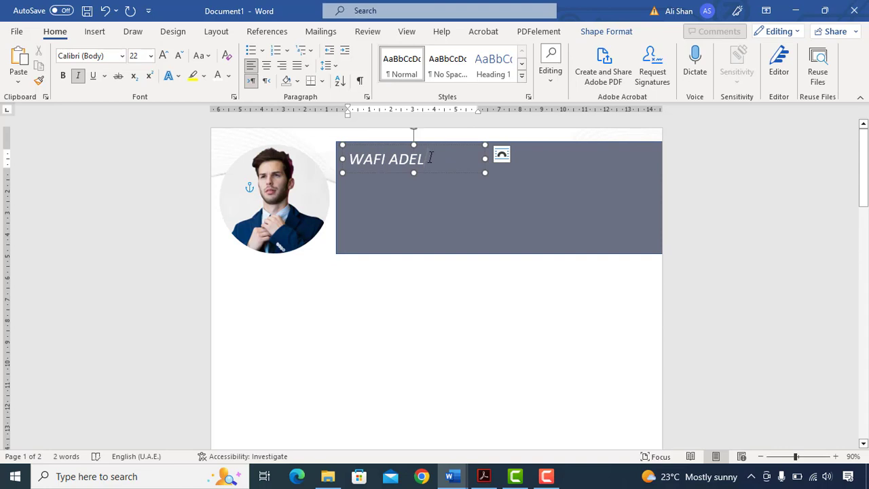
Type the candidate's name in Arial and nudge the box into place
{"action": "left_click_drag", "start_coordinate": [430, 158], "coordinate": [348, 159]}
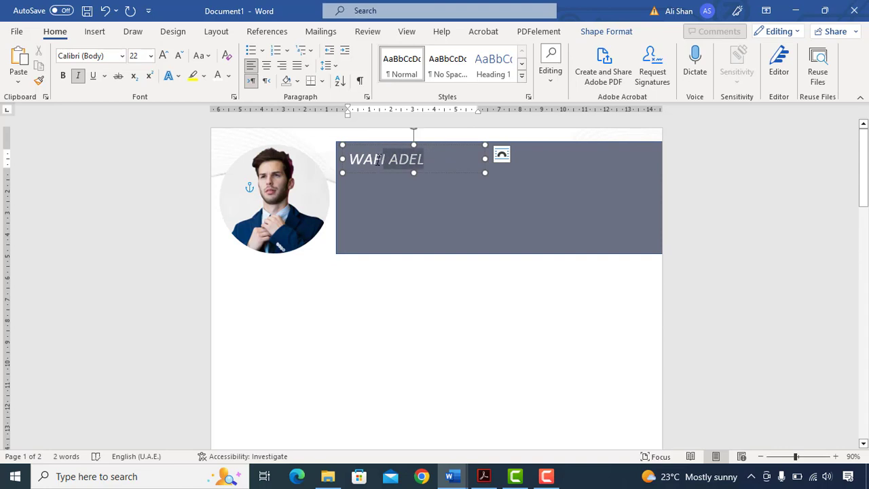
{"action": "left_click", "coordinate": [123, 55]}
{"action": "left_click", "coordinate": [170, 144]}
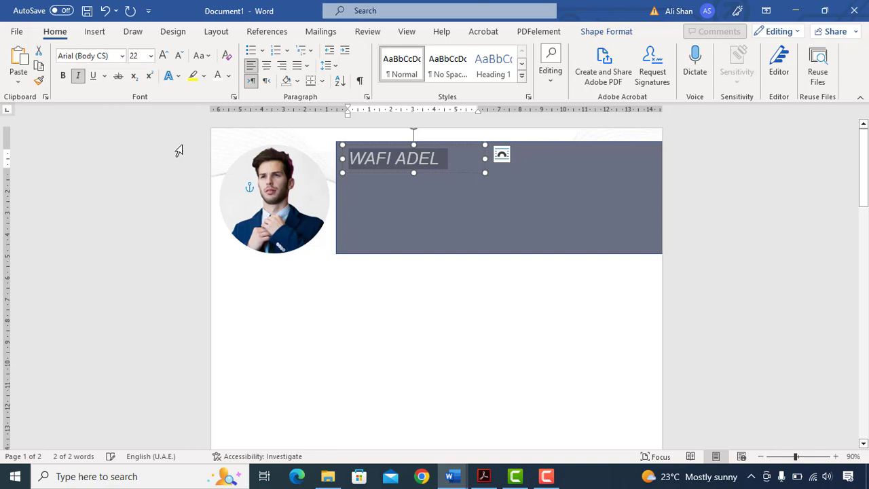
{"action": "left_click_drag", "start_coordinate": [399, 178], "coordinate": [393, 175]}
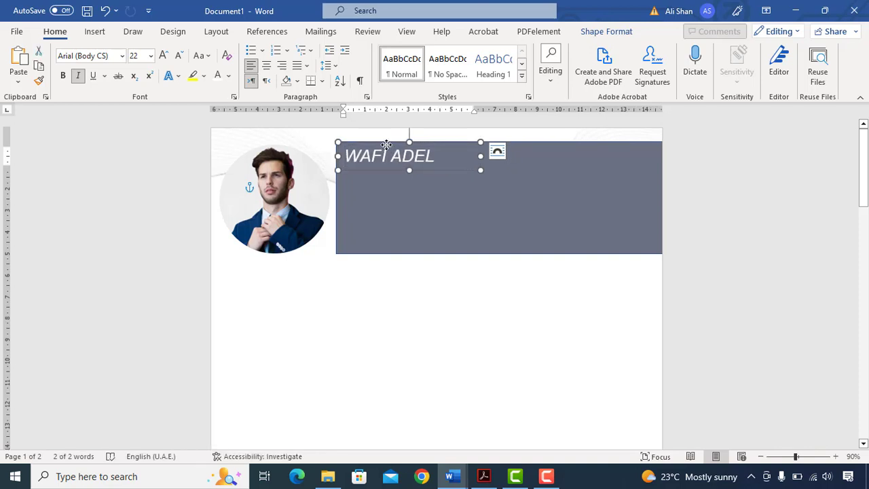
{"action": "left_click", "coordinate": [421, 324]}
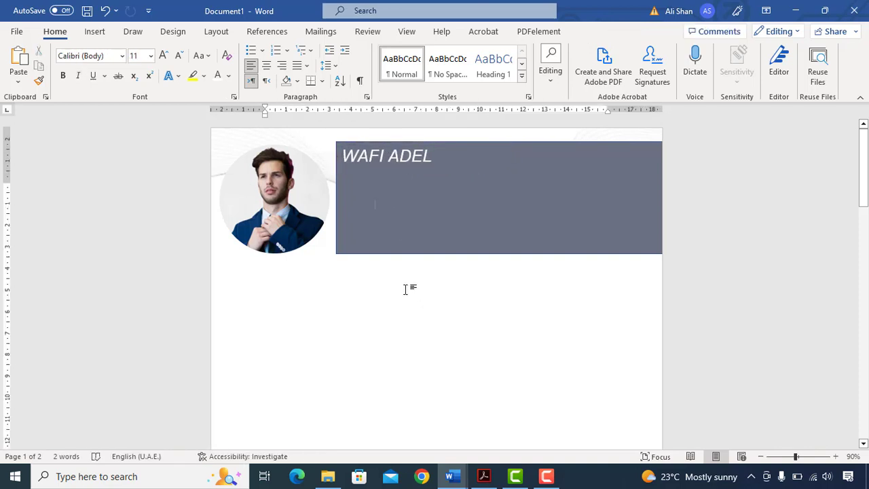
Copy the name box below as 'Assistant Director' at size 14 and narrow it
{"action": "left_click", "coordinate": [379, 175]}
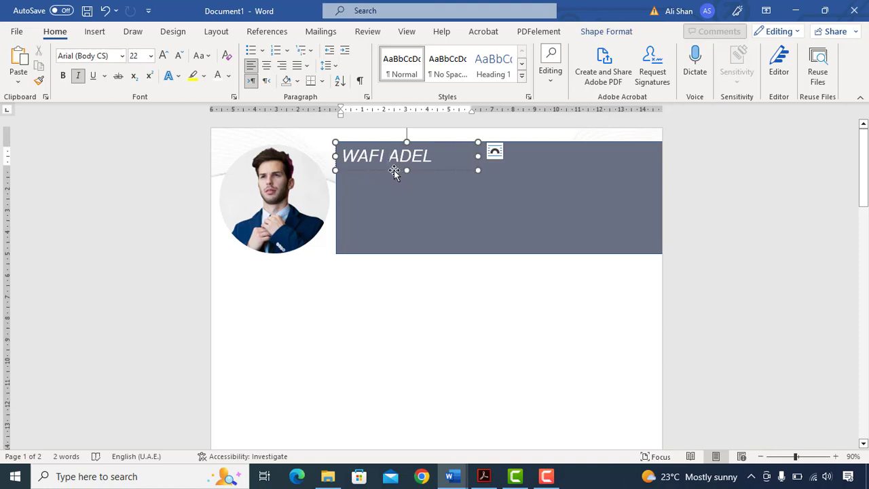
{"action": "mouse_move", "coordinate": [394, 170]}
{"action": "left_mouse_down"}
{"action": "mouse_move", "coordinate": [397, 199]}
{"action": "mouse_move", "coordinate": [398, 188]}
{"action": "mouse_move", "coordinate": [313, 176]}
{"action": "left_mouse_up"}
{"action": "key", "text": "BackSpace"}
{"action": "type", "text": "Assistant"}
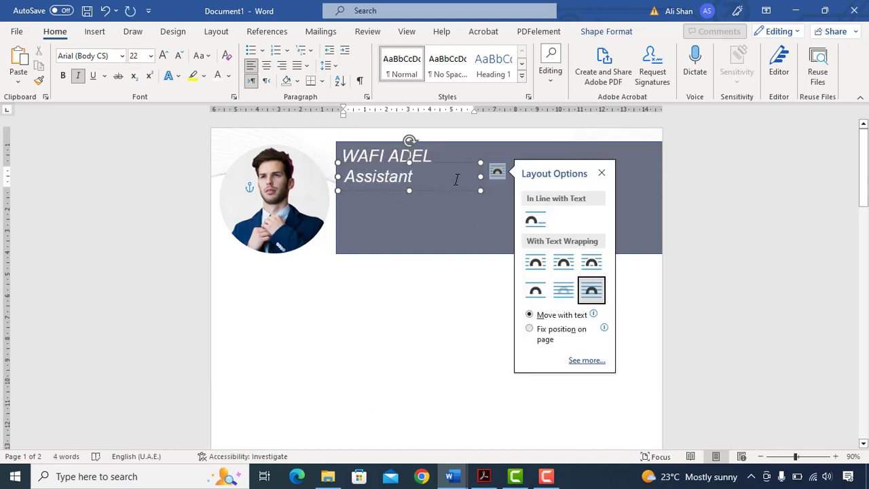
{"action": "type", "text": " Director"}
{"action": "triple_click", "coordinate": [387, 174]}
{"action": "key", "text": "ctrl+shift+comma"}
{"action": "key", "text": "ctrl+shift+comma"}
{"action": "key", "text": "ctrl+shift+comma"}
{"action": "left_click_drag", "start_coordinate": [500, 176], "coordinate": [442, 176]}
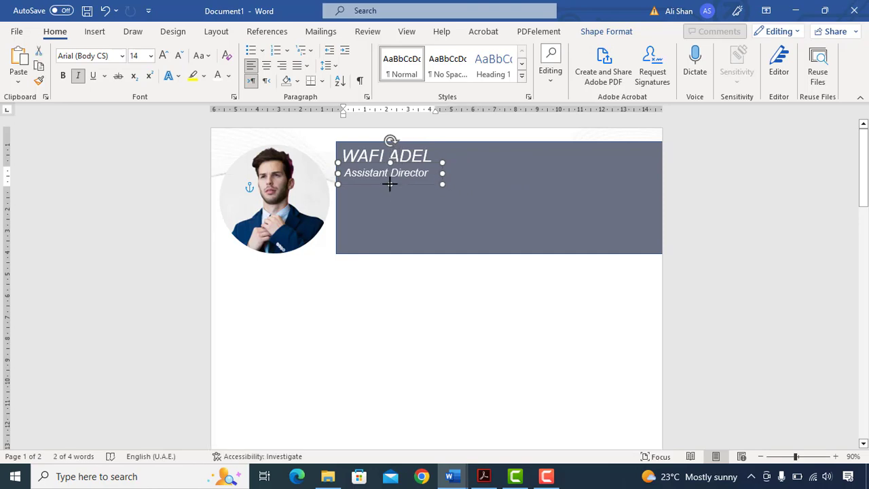
{"action": "left_click", "coordinate": [390, 191]}
Draw a white horizontal line beneath the Assistant Director title
{"action": "left_click", "coordinate": [94, 31]}
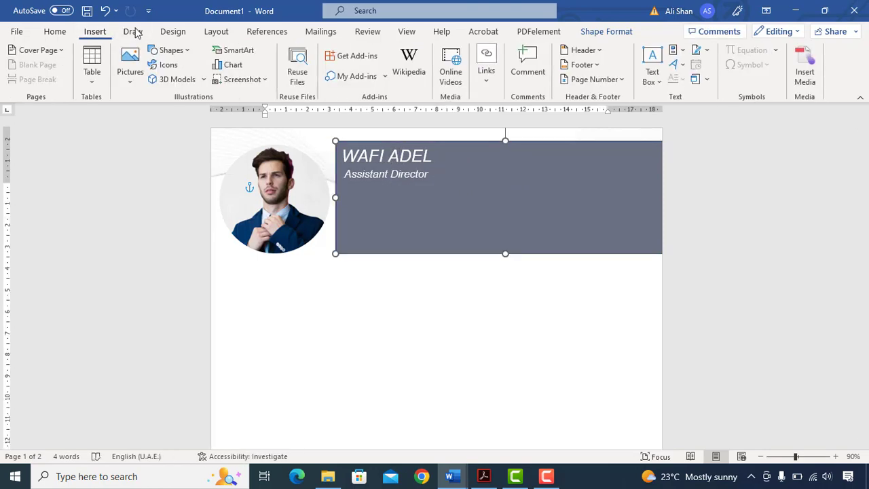
{"action": "left_click", "coordinate": [192, 55]}
{"action": "left_click", "coordinate": [166, 83]}
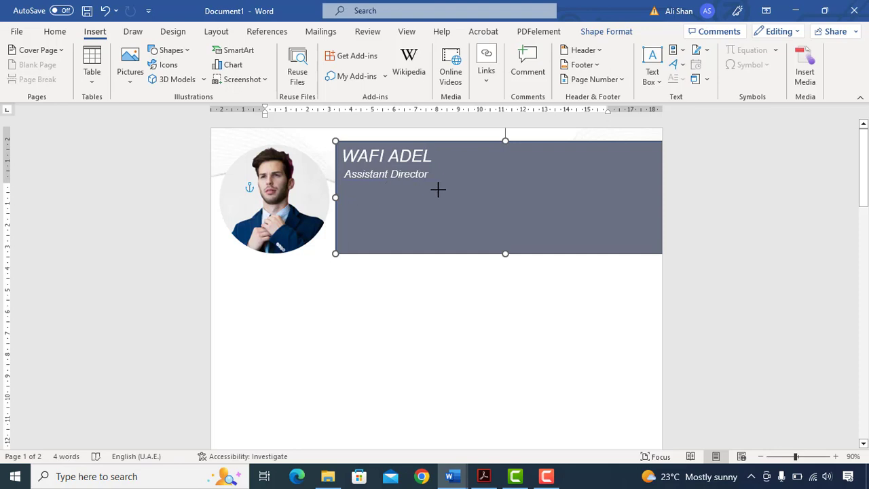
{"action": "left_click_drag", "start_coordinate": [343, 180], "coordinate": [438, 180]}
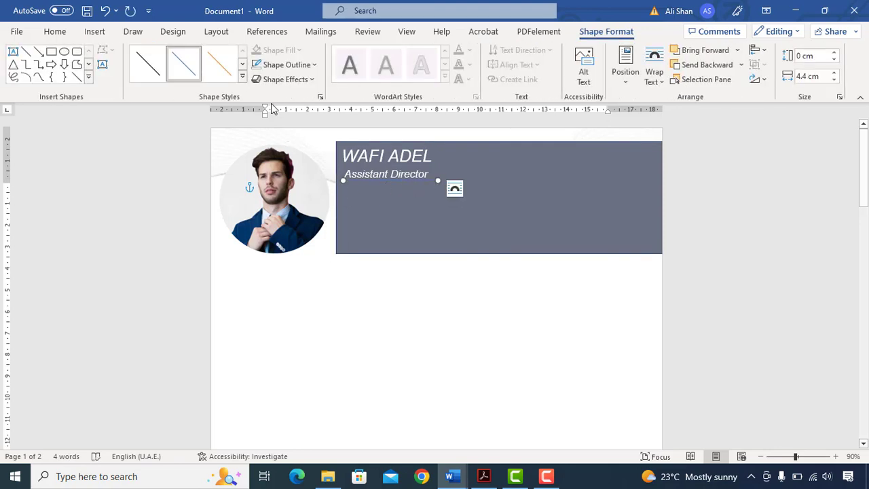
{"action": "left_click", "coordinate": [314, 65]}
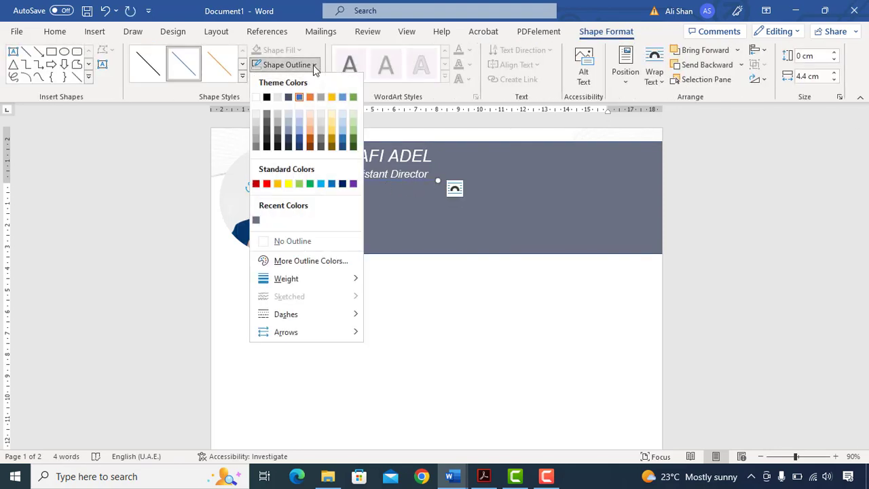
{"action": "left_click", "coordinate": [256, 98]}
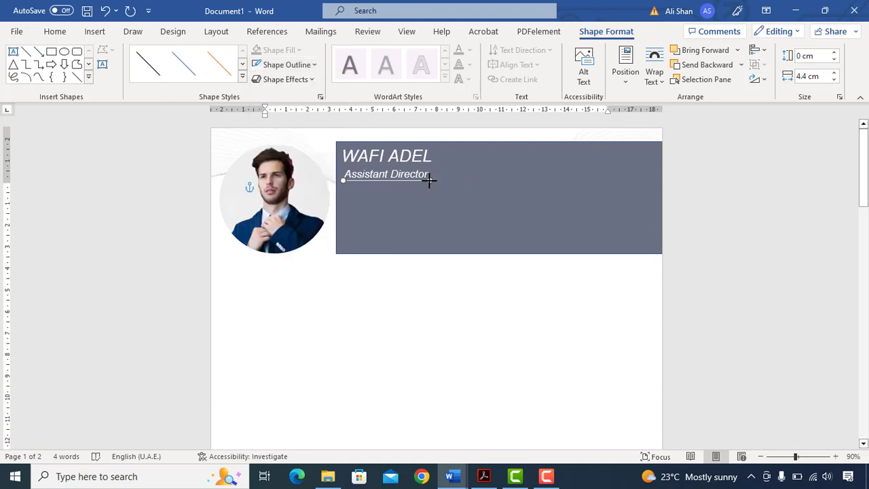
{"action": "left_click", "coordinate": [428, 178]}
{"action": "left_click", "coordinate": [389, 176]}
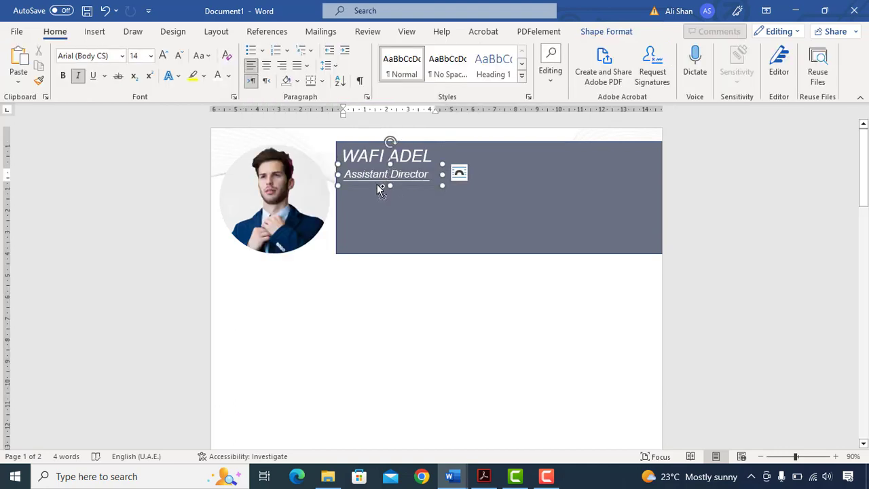
Copy the title box, stretch it across the lower banner, and paste the biography paragraph
{"action": "left_click_drag", "start_coordinate": [378, 188], "coordinate": [377, 201]}
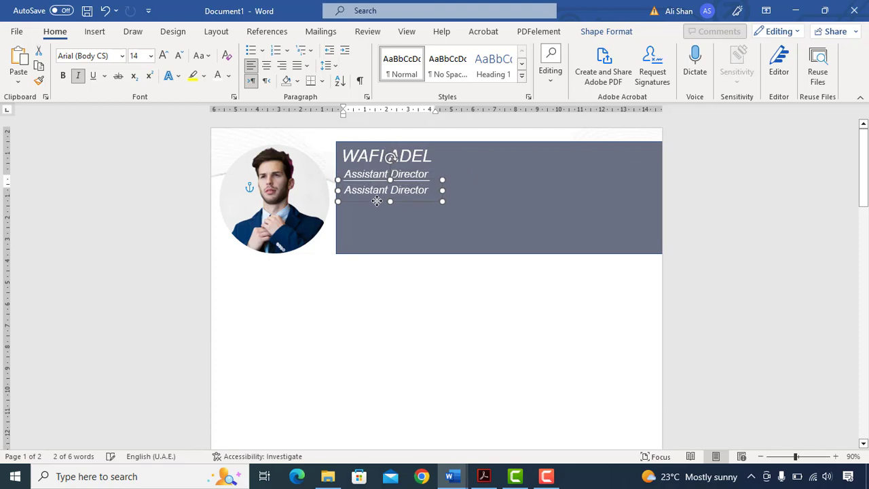
{"action": "left_click_drag", "start_coordinate": [443, 203], "coordinate": [452, 205]}
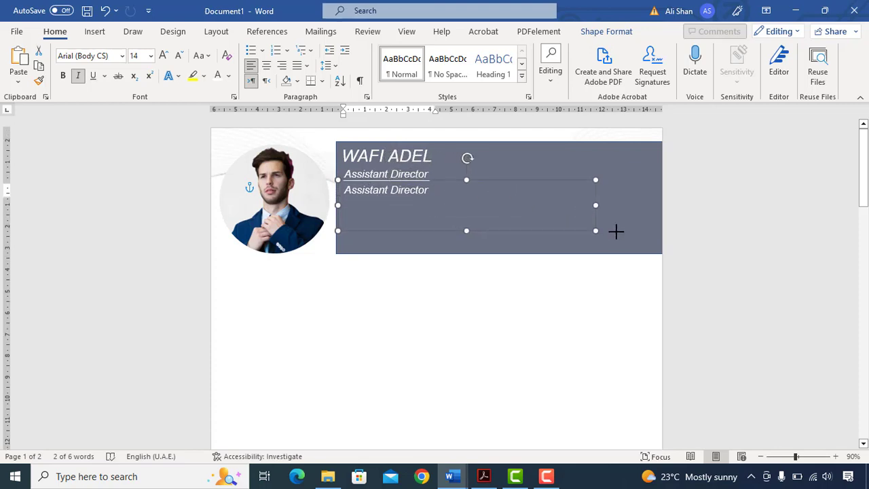
{"action": "left_click_drag", "start_coordinate": [616, 231], "coordinate": [654, 250]}
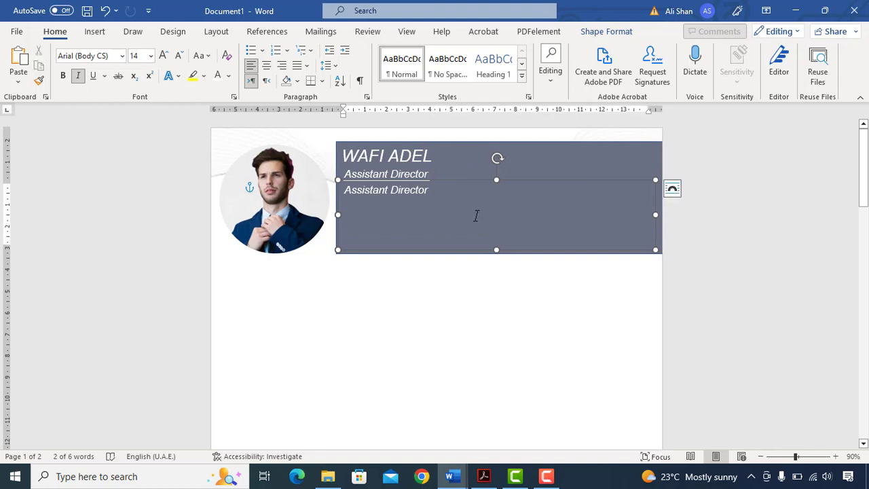
{"action": "key", "text": "ctrl+a"}
{"action": "key", "text": "Delete"}
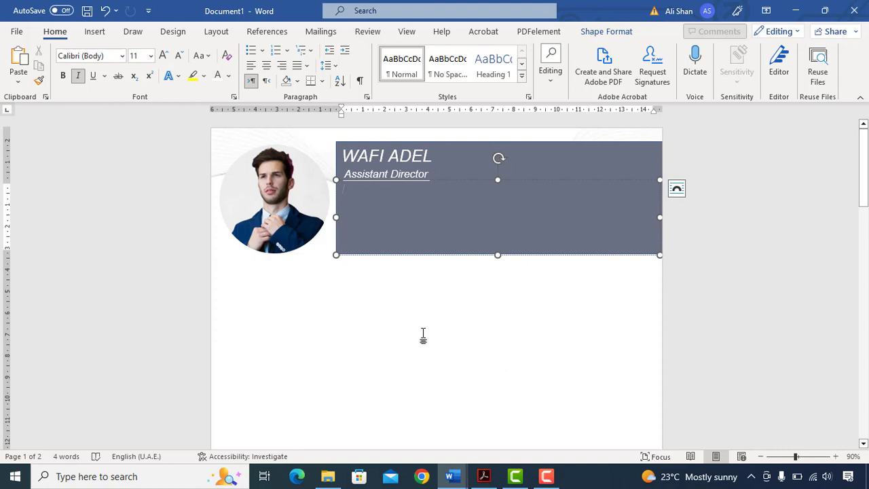
{"action": "type", "text": "Astute Assistant Director with over 14 years of experience dealing with complex macro issues that have threatened the company’s profitability and longevity by providing innovative solutions resulting in significant expenditure savings of up to 35%. Acted as the advisory to the board of directors and demonstrated expertise in persuading and negotiating shareholder representatives regarding the most appropriate mergers and acquisition strategies. Currently completed a Doctorate in Strategic Management through Cambridge University."}
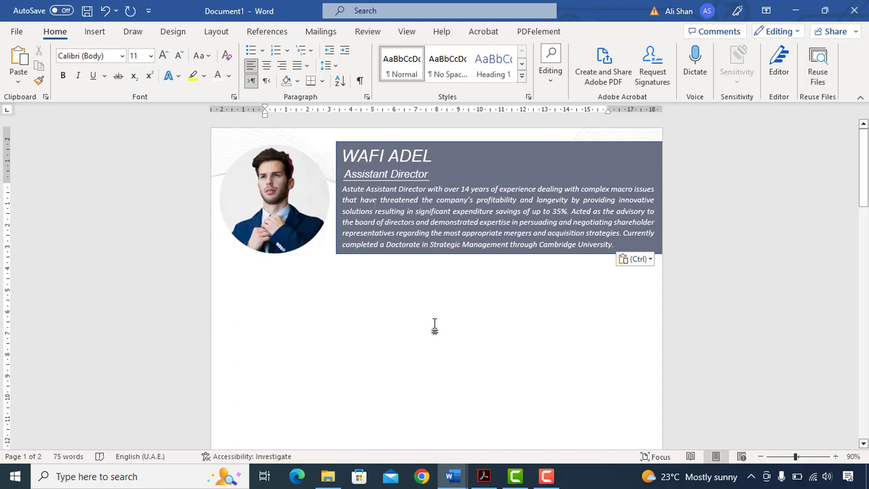
{"action": "right_click", "coordinate": [239, 279]}
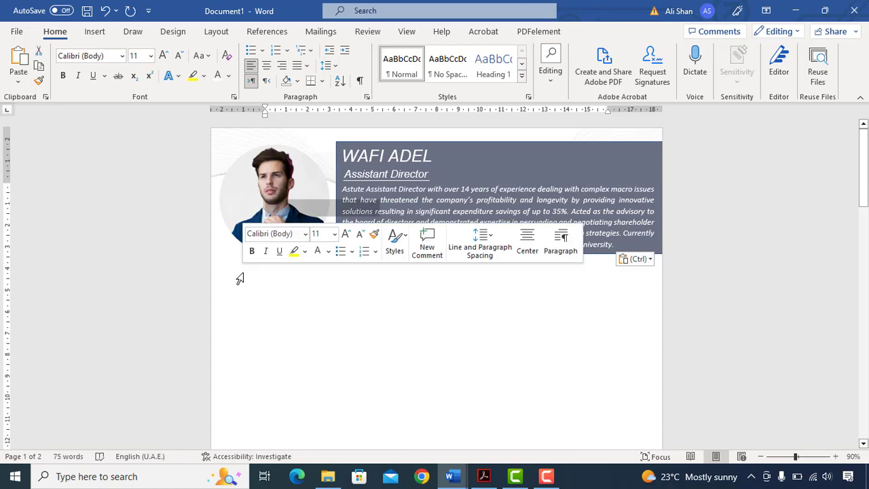
Insert an envelope icon found by searching 'email' in the Icons library
{"action": "left_click", "coordinate": [297, 313]}
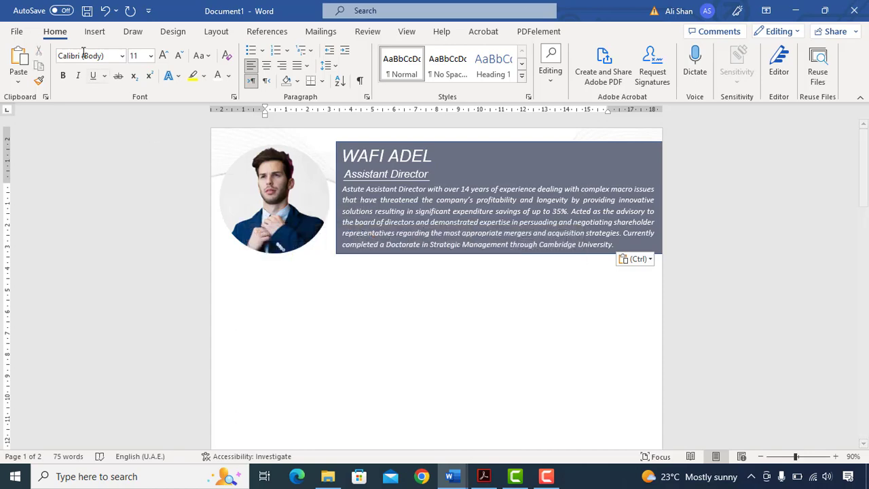
{"action": "left_click", "coordinate": [94, 31]}
{"action": "left_click", "coordinate": [167, 68]}
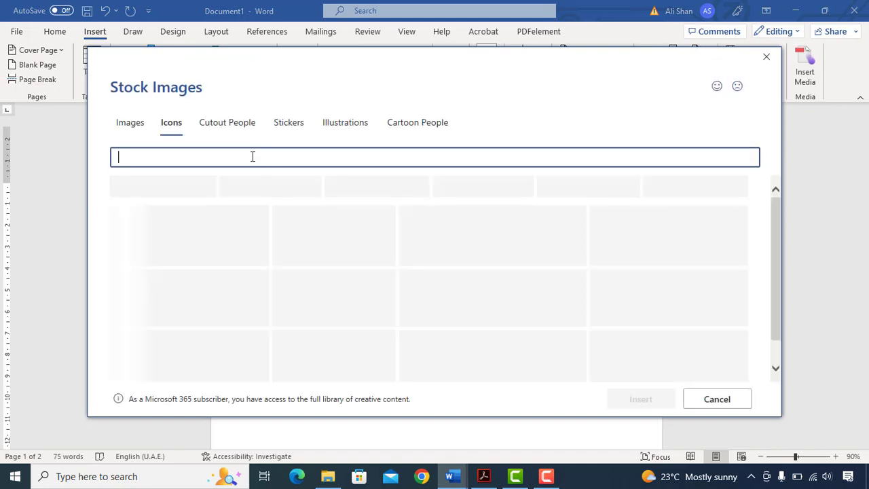
{"action": "type", "text": "email"}
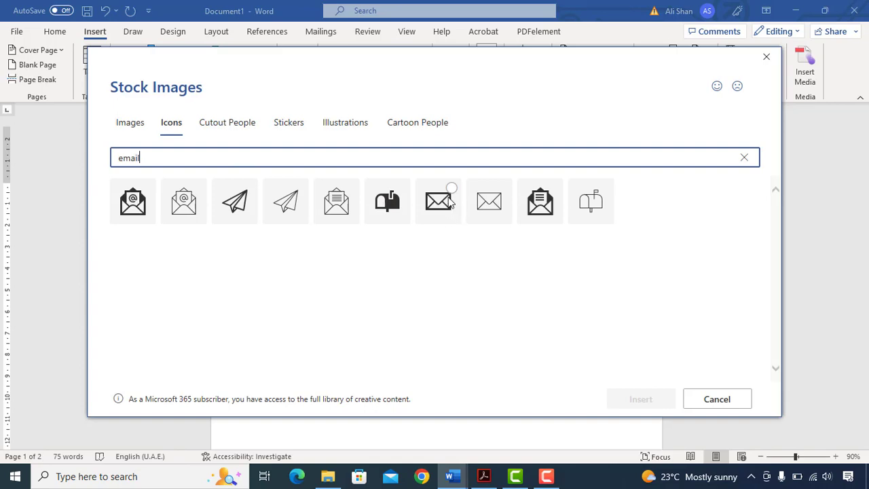
{"action": "left_click", "coordinate": [451, 218]}
{"action": "left_click", "coordinate": [627, 403]}
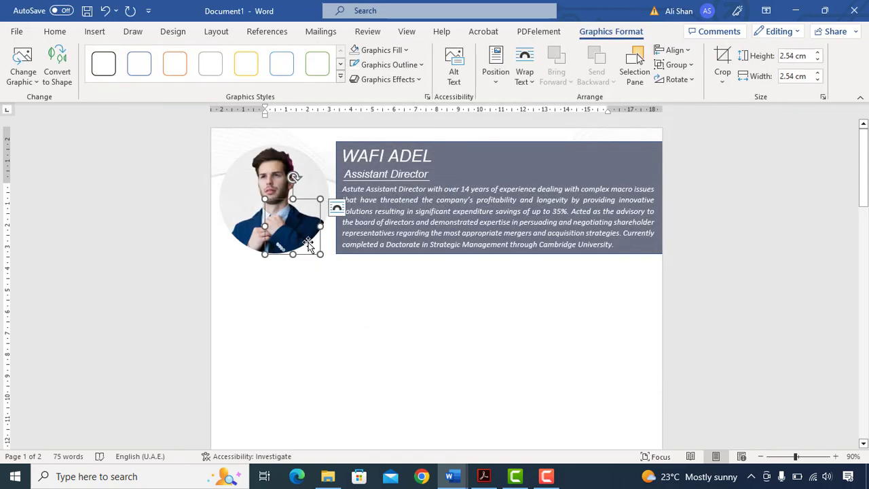
Set the envelope icon to In Front of Text and move it just below the photo
{"action": "left_click", "coordinate": [525, 84]}
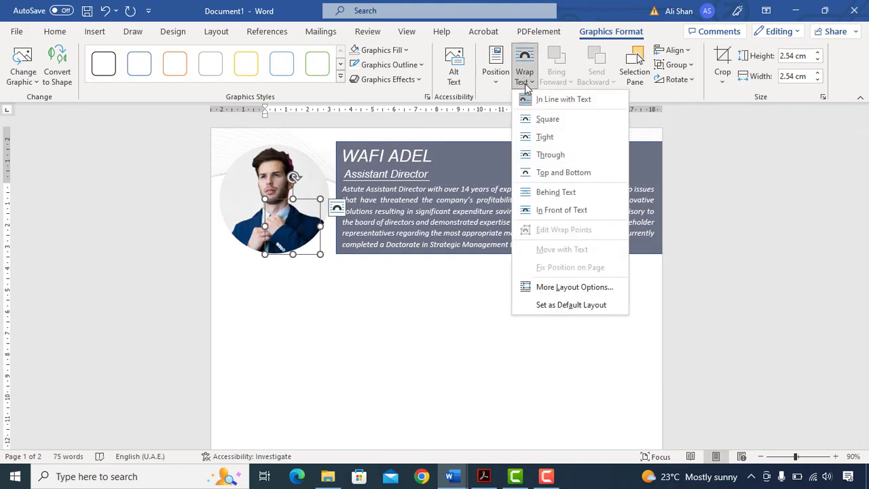
{"action": "left_click", "coordinate": [567, 215]}
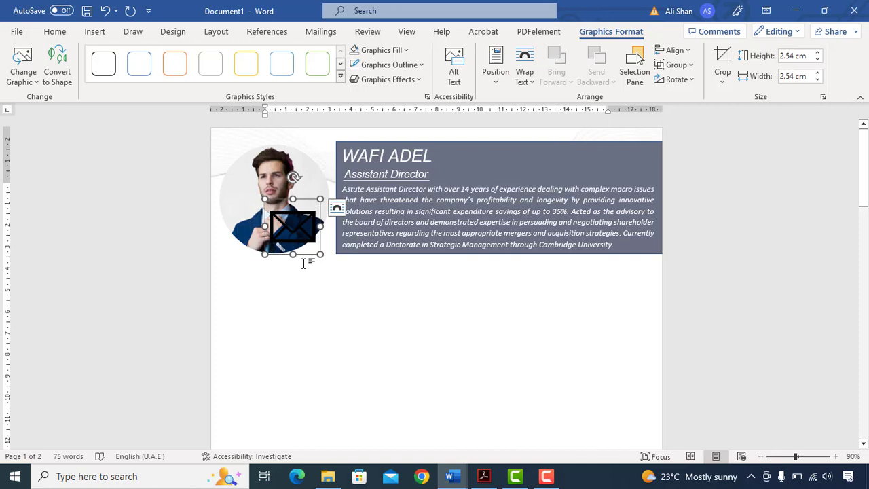
{"action": "mouse_move", "coordinate": [305, 249]}
{"action": "left_mouse_down"}
{"action": "mouse_move", "coordinate": [281, 303]}
{"action": "mouse_move", "coordinate": [252, 301]}
{"action": "mouse_move", "coordinate": [251, 279]}
{"action": "mouse_move", "coordinate": [243, 287]}
{"action": "left_mouse_up"}
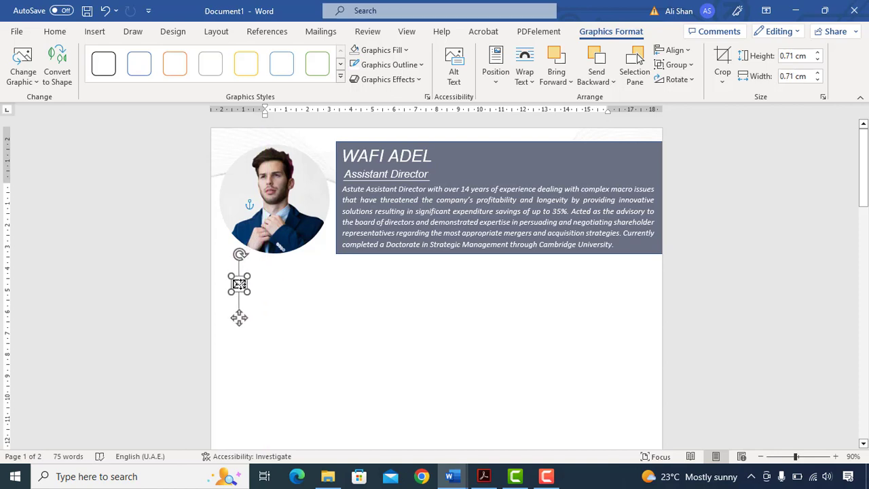
Draw a text box beside the envelope icon with no fill and no border
{"action": "left_click", "coordinate": [305, 316]}
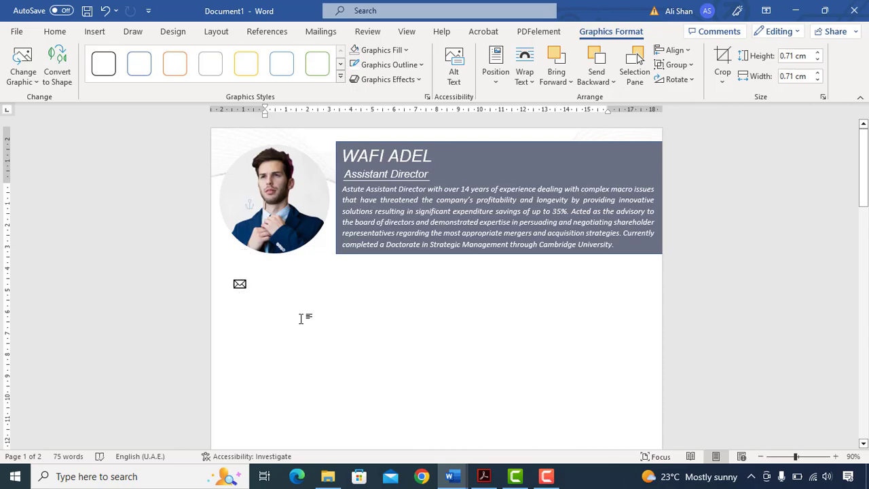
{"action": "left_click", "coordinate": [95, 32]}
{"action": "left_click", "coordinate": [170, 51]}
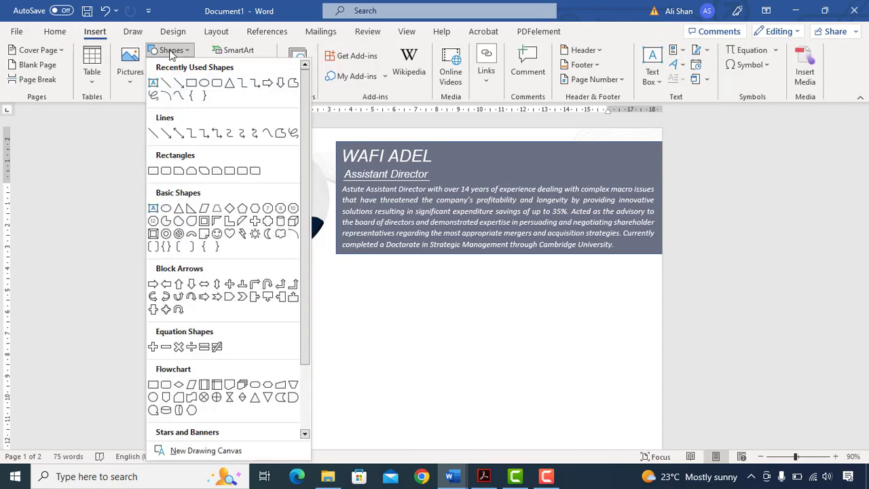
{"action": "left_click", "coordinate": [153, 82]}
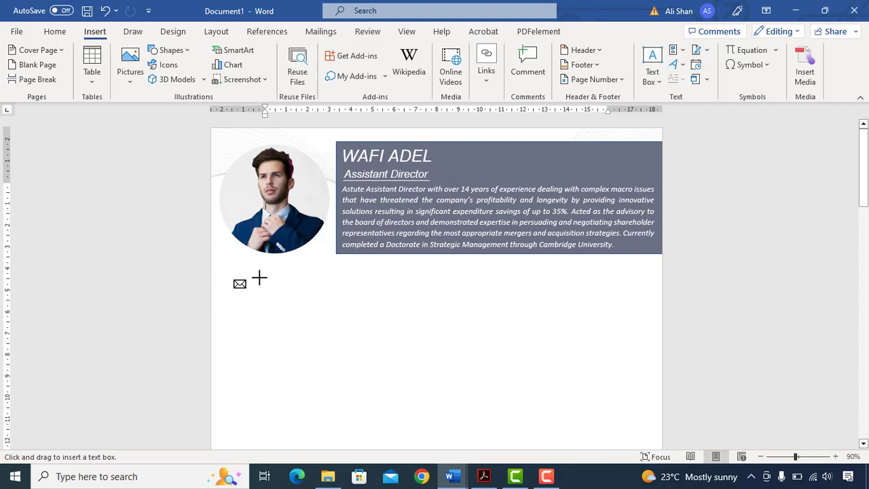
{"action": "left_click_drag", "start_coordinate": [260, 277], "coordinate": [349, 292]}
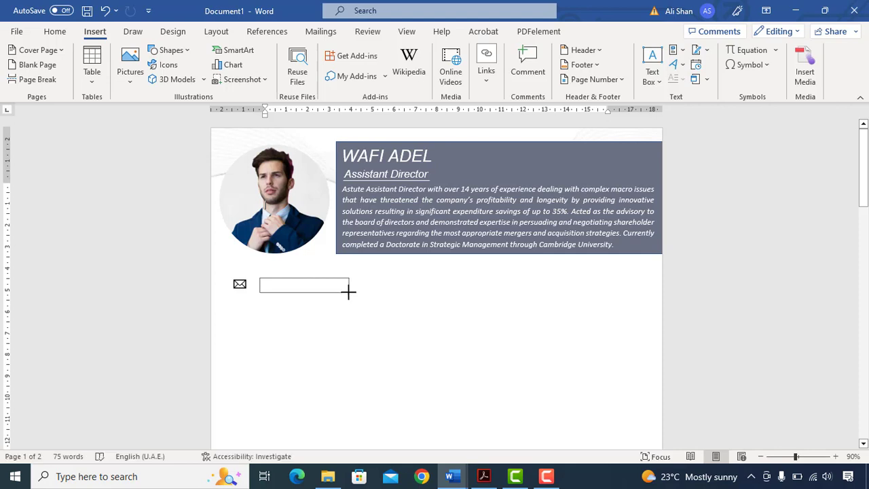
{"action": "left_click", "coordinate": [287, 50]}
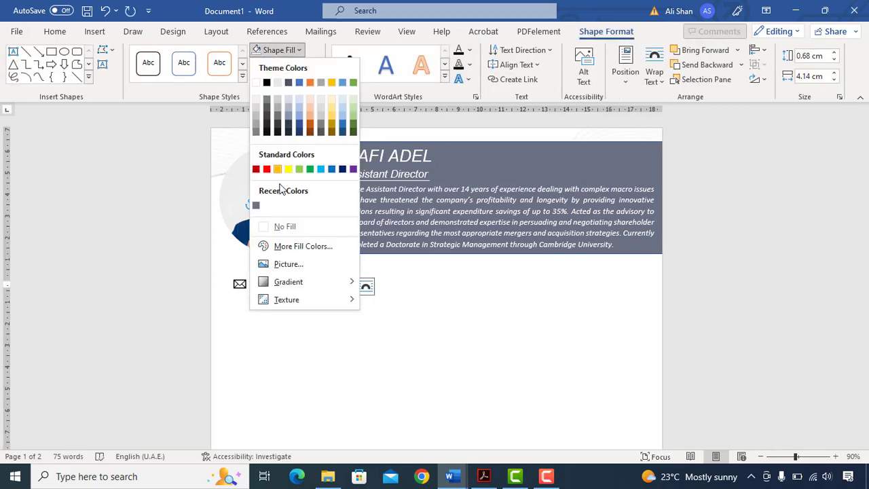
{"action": "left_click", "coordinate": [284, 226]}
{"action": "left_click", "coordinate": [286, 65]}
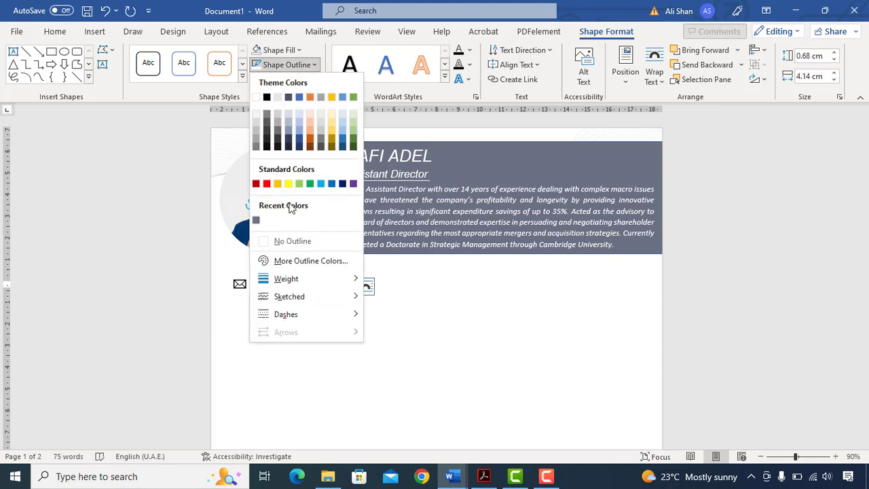
{"action": "left_click", "coordinate": [288, 241]}
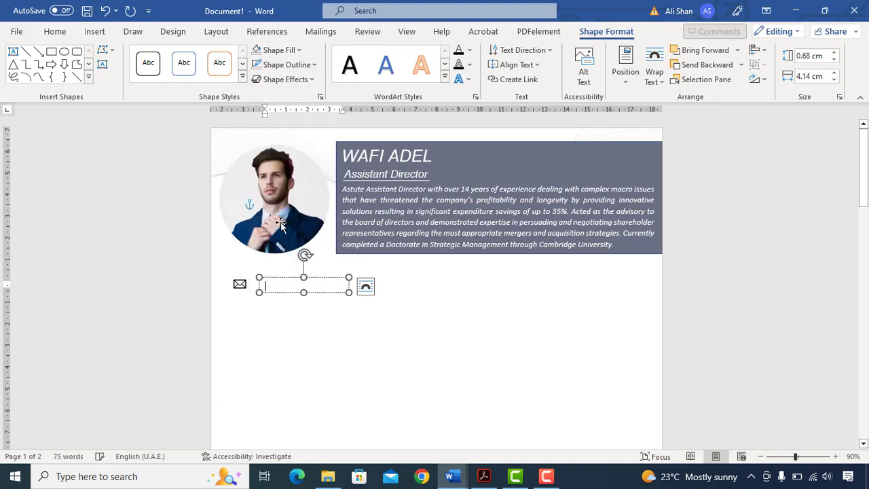
{"action": "left_click", "coordinate": [295, 284]}
{"action": "type", "text": "ABC@gmail.co"}
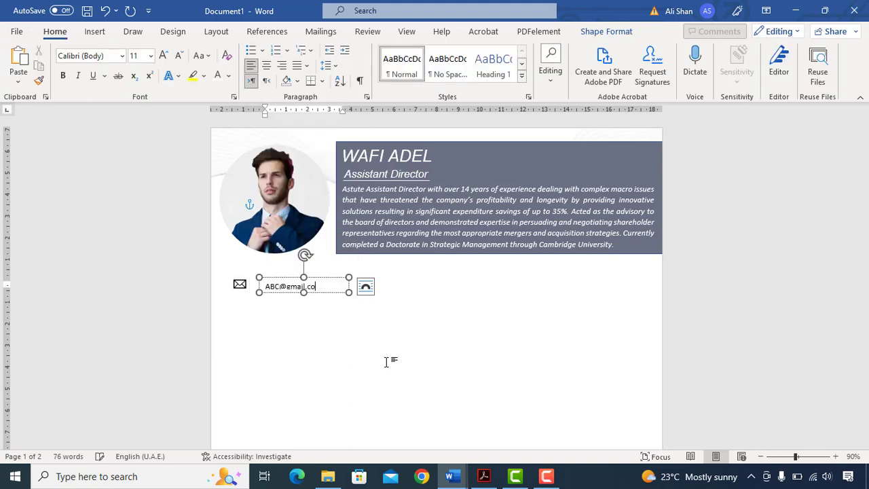
{"action": "type", "text": "m"}
{"action": "left_click_drag", "start_coordinate": [304, 293], "coordinate": [294, 291]}
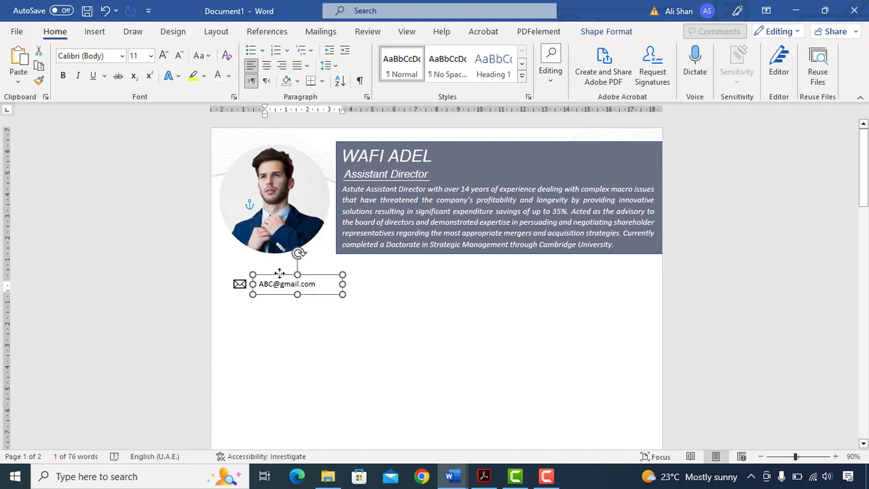
{"action": "key", "text": "ctrl+b"}
{"action": "key", "text": "ctrl+i"}
{"action": "left_click", "coordinate": [243, 287]}
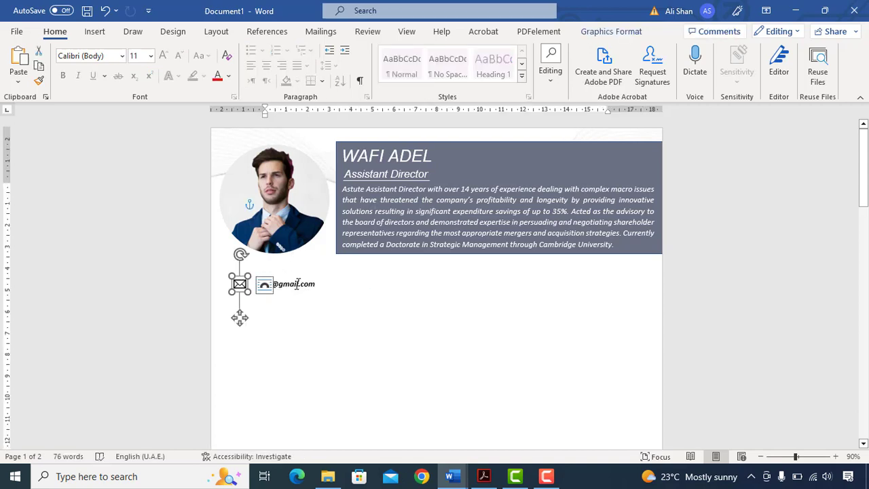
Copy the email row below and swap its envelope for a 'location' pin icon
{"action": "left_click", "coordinate": [270, 282]}
{"action": "left_click", "coordinate": [240, 284], "text": "ctrl"}
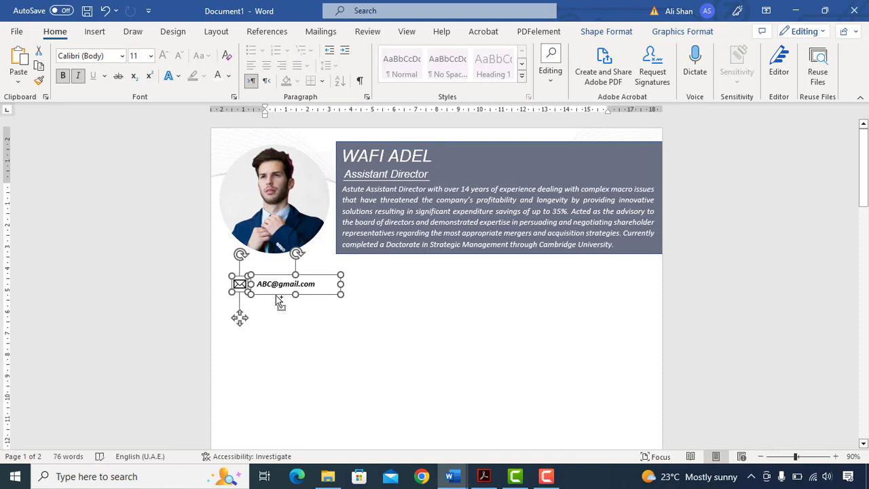
{"action": "left_click_drag", "start_coordinate": [279, 300], "coordinate": [276, 316]}
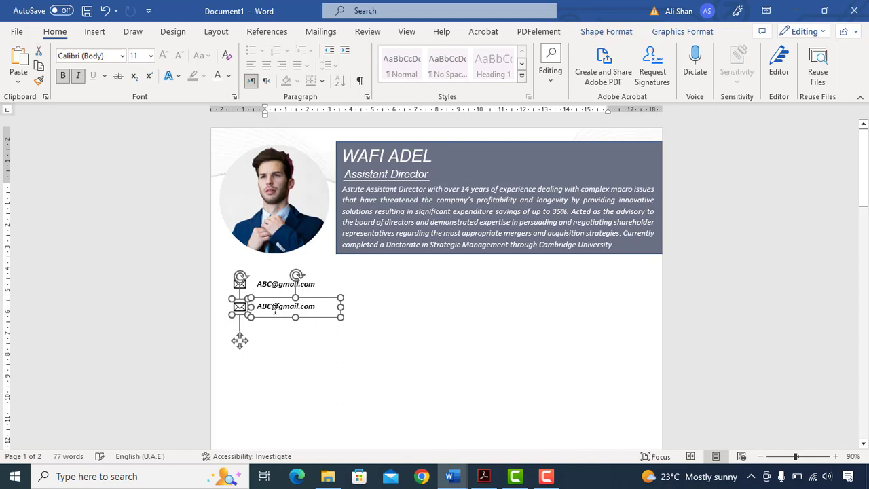
{"action": "left_click", "coordinate": [242, 307]}
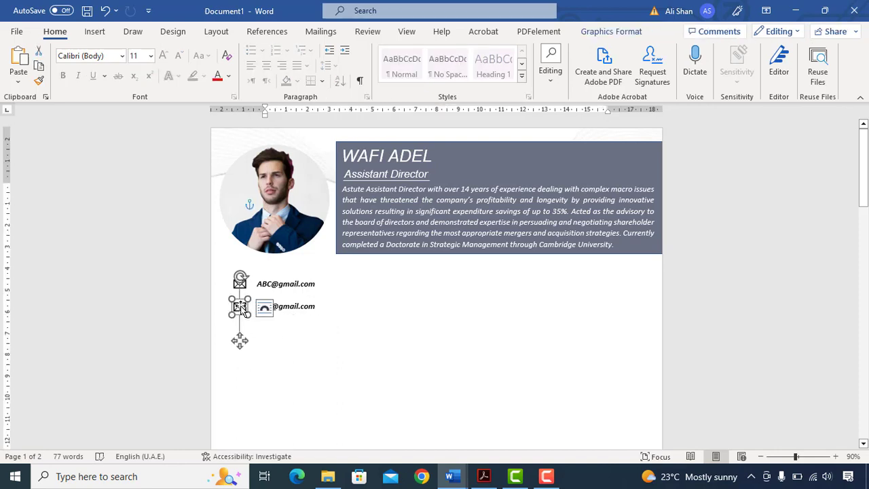
{"action": "right_click", "coordinate": [242, 308]}
{"action": "mouse_move", "coordinate": [291, 263]}
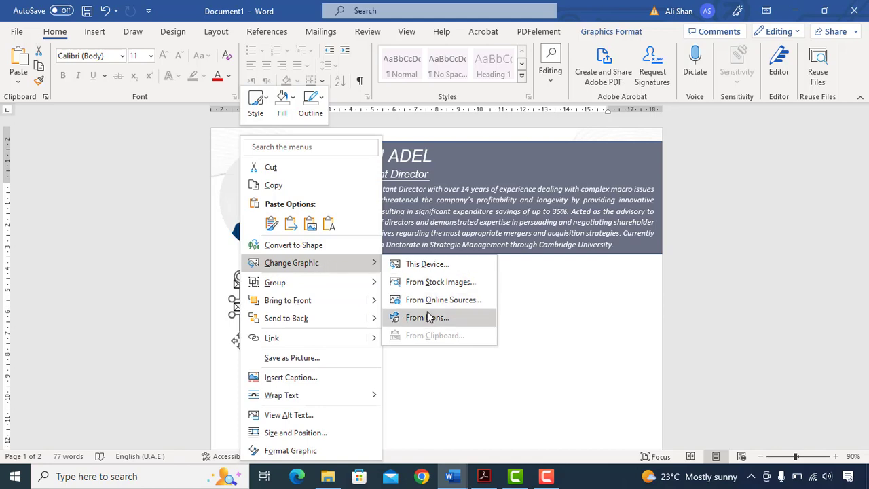
{"action": "left_click", "coordinate": [430, 318]}
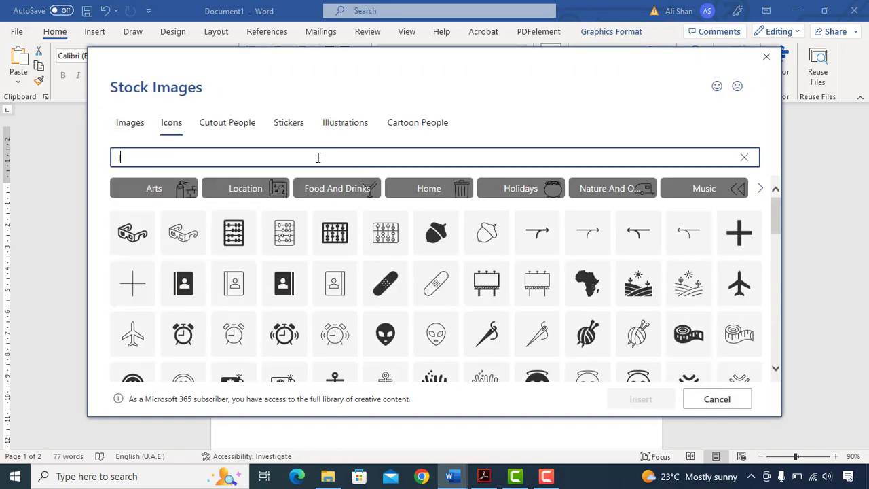
{"action": "type", "text": "location"}
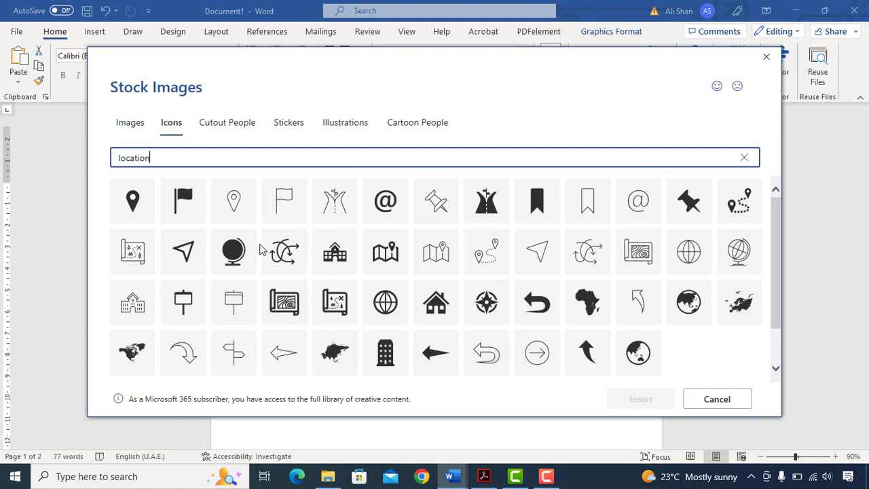
{"action": "left_click", "coordinate": [136, 198]}
{"action": "left_click", "coordinate": [640, 401]}
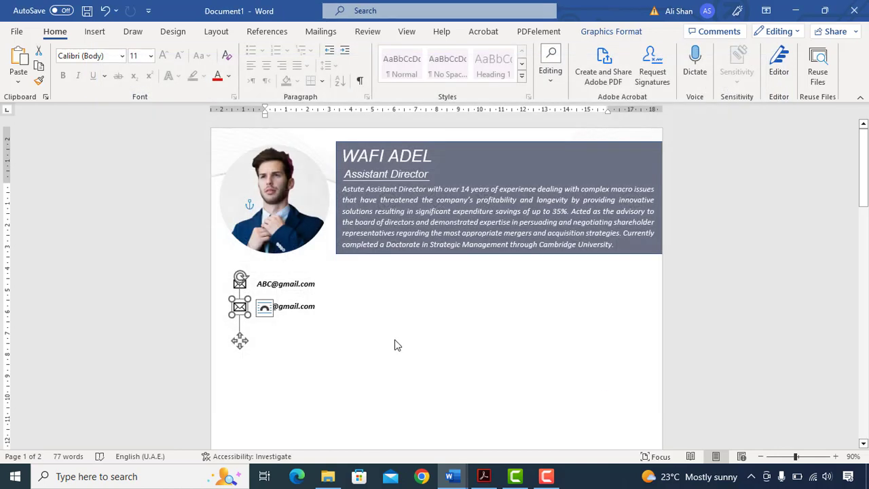
Replace the copied row's text with 'Los Angeles, United State'
{"action": "left_click", "coordinate": [292, 309]}
{"action": "key", "text": "ctrl+a"}
{"action": "type", "text": "Los"}
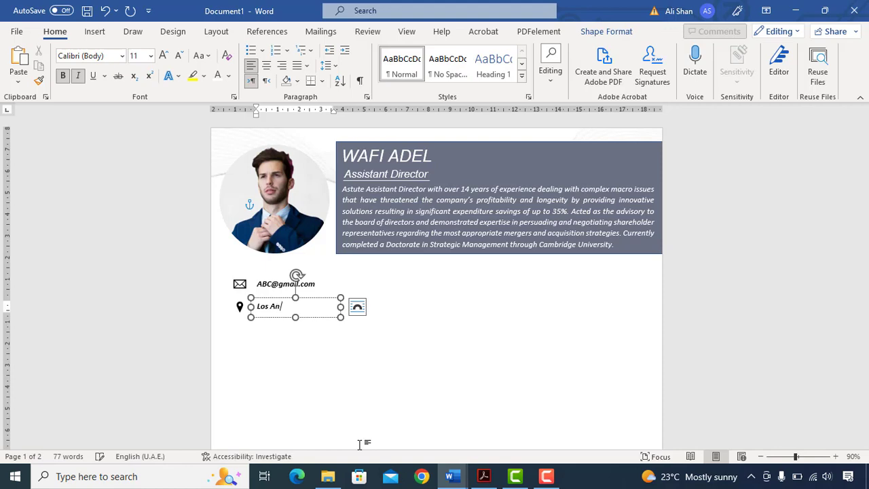
{"action": "type", "text": "s, United"}
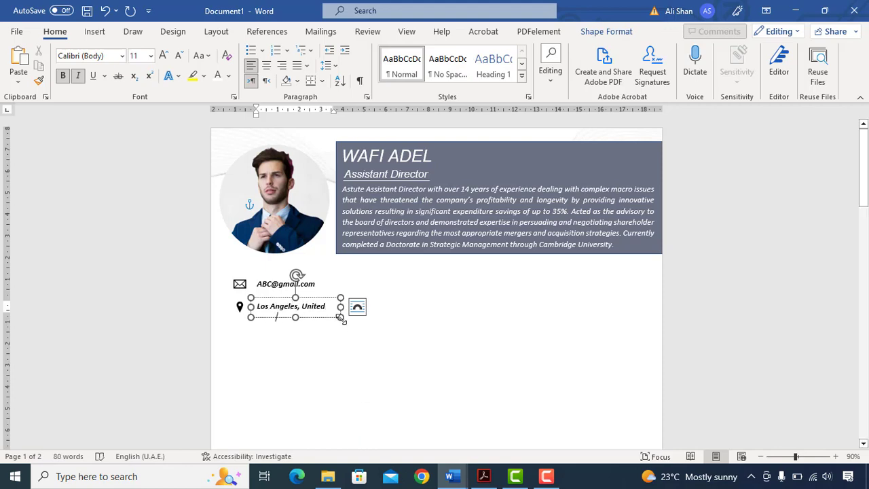
{"action": "type", "text": " State"}
{"action": "left_click", "coordinate": [320, 330]}
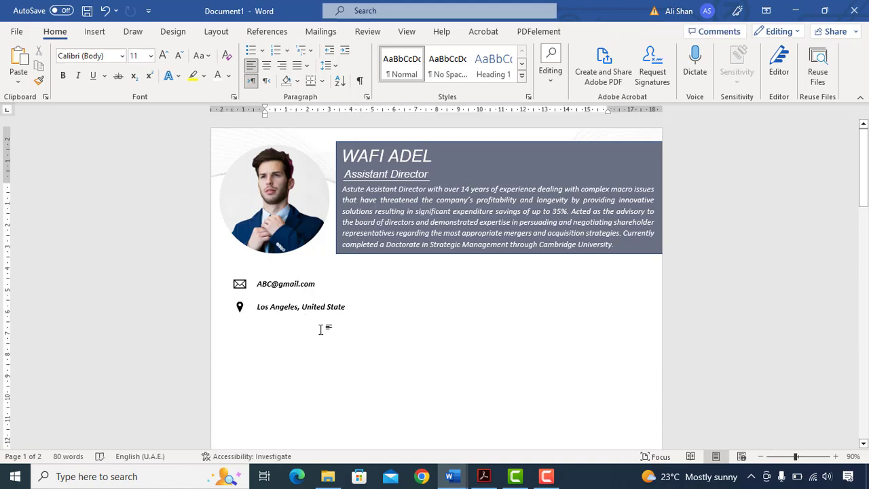
Duplicate the email and location rows into a column on the right half of the page
{"action": "left_click", "coordinate": [239, 284]}
{"action": "left_click", "coordinate": [292, 281], "text": "shift"}
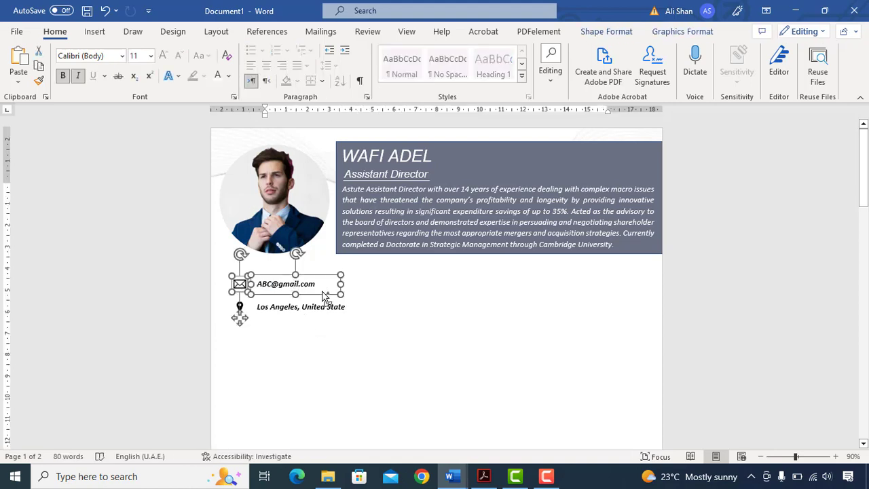
{"action": "key", "text": "ctrl+d"}
{"action": "left_click_drag", "start_coordinate": [331, 282], "coordinate": [533, 273]}
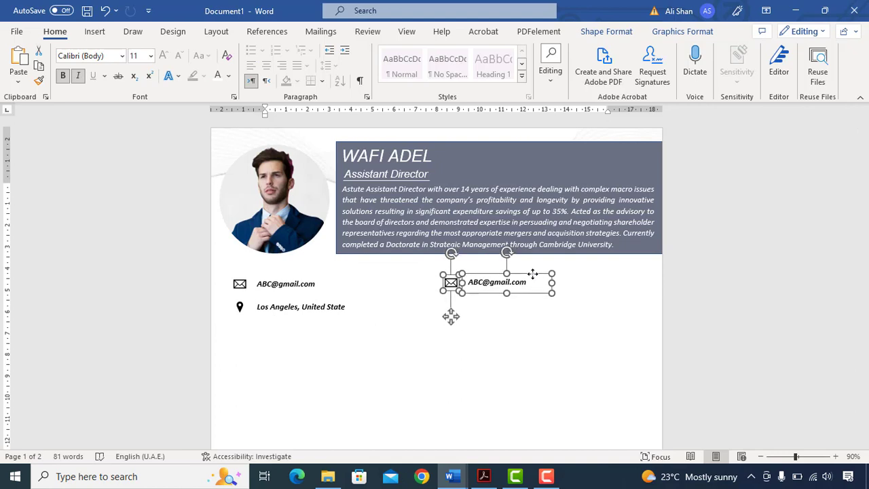
{"action": "left_click", "coordinate": [239, 307]}
{"action": "left_click", "coordinate": [238, 306], "text": "shift"}
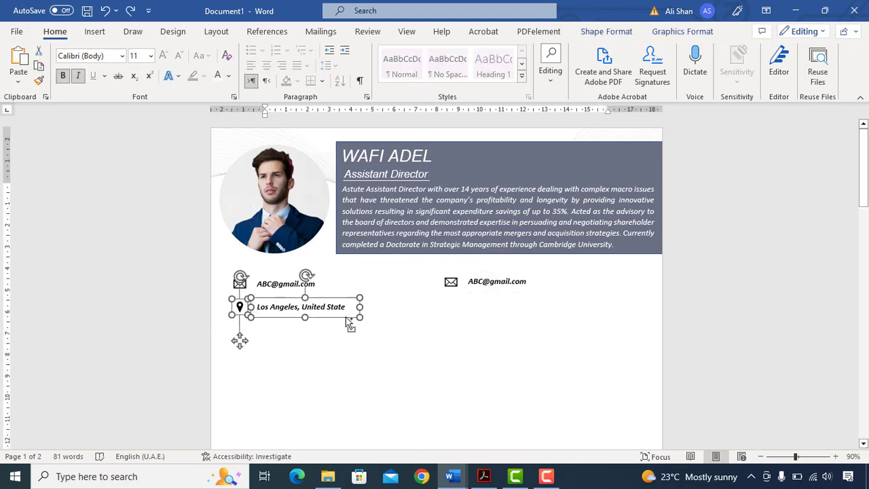
{"action": "left_click_drag", "start_coordinate": [347, 318], "coordinate": [559, 318]}
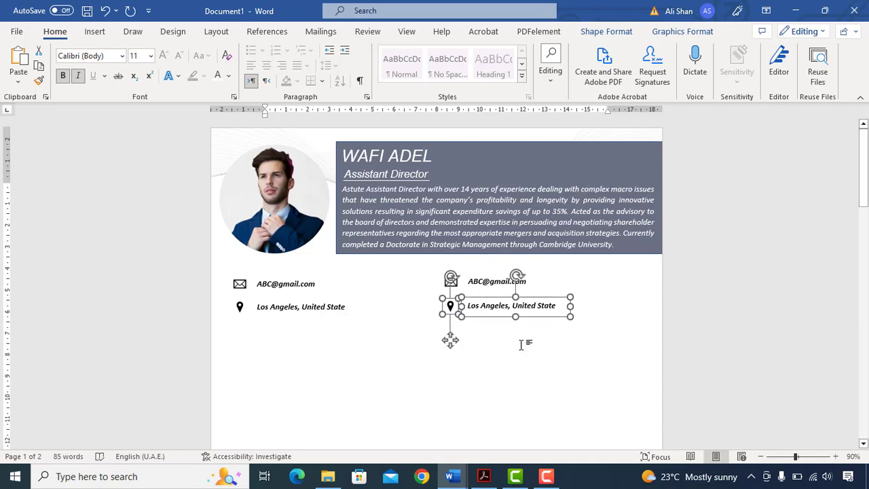
{"action": "left_click", "coordinate": [451, 307]}
{"action": "right_click", "coordinate": [450, 309]}
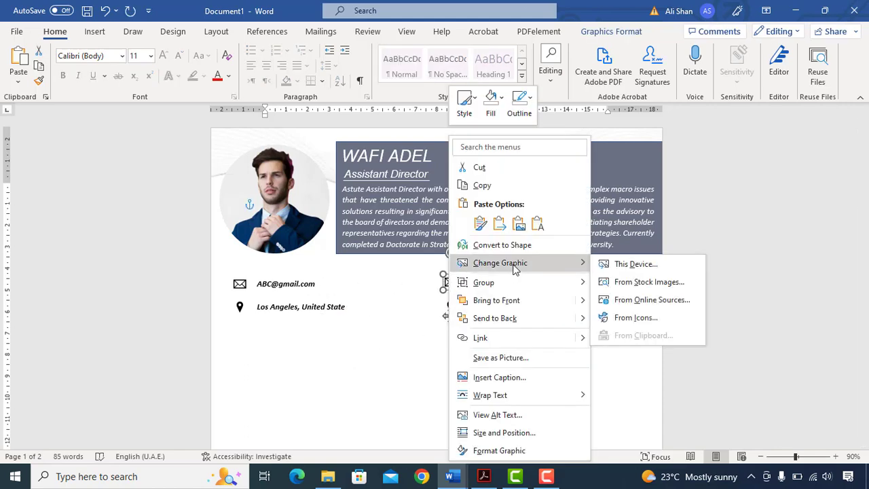
{"action": "left_click", "coordinate": [630, 318]}
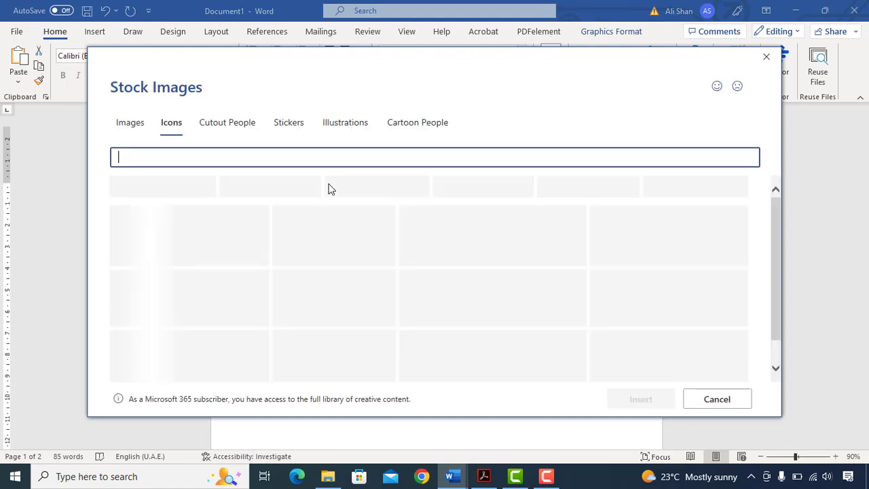
{"action": "type", "text": "phone"}
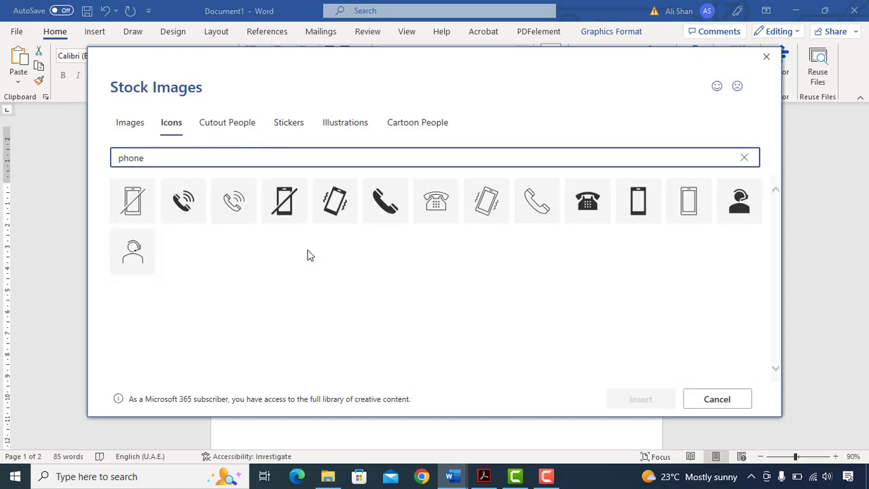
{"action": "left_click", "coordinate": [193, 204]}
{"action": "left_click", "coordinate": [637, 400]}
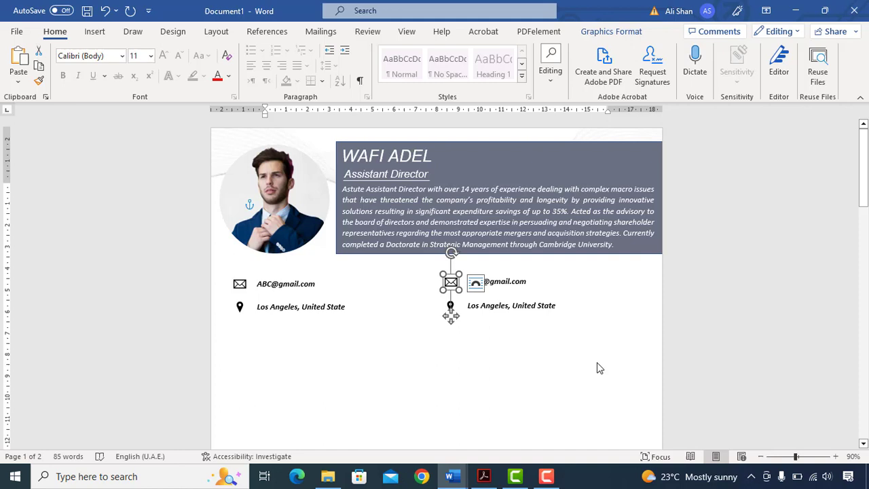
{"action": "type", "text": "+1 000 000 000"}
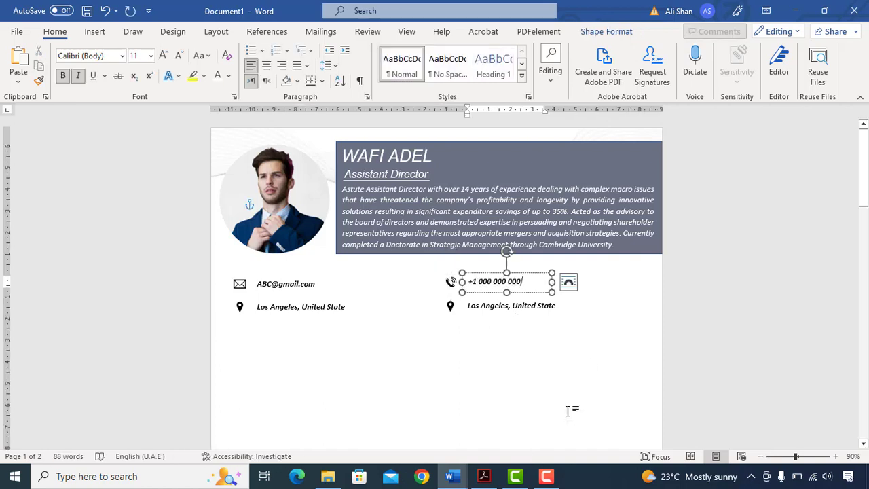
{"action": "left_click", "coordinate": [515, 307]}
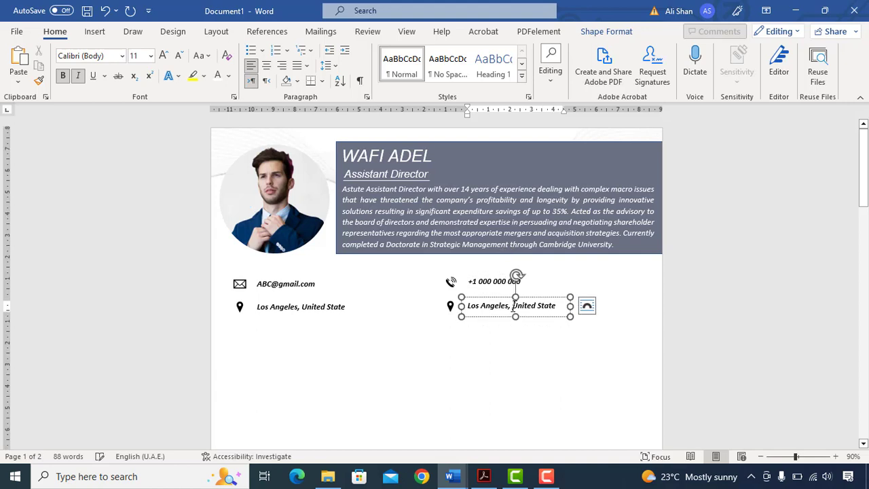
{"action": "left_click", "coordinate": [451, 307]}
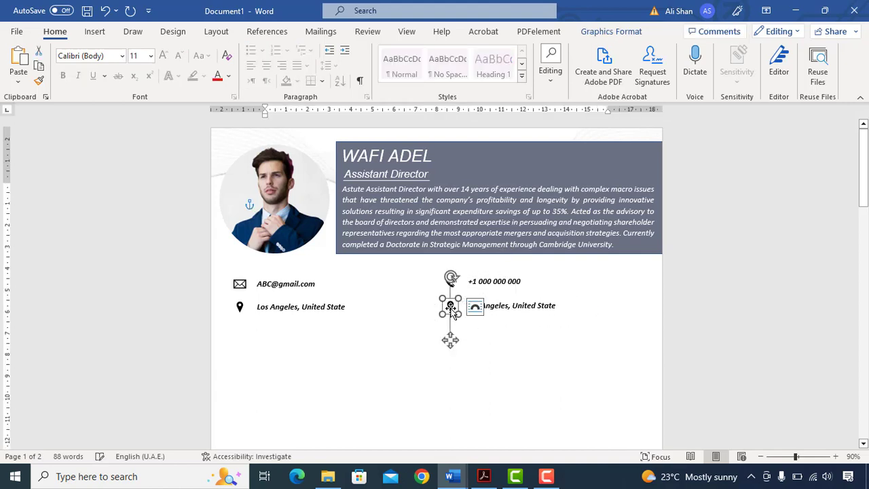
Replace the right column's pin icon with the LinkedIn logo image from the computer
{"action": "right_click", "coordinate": [449, 307]}
{"action": "mouse_move", "coordinate": [500, 263]}
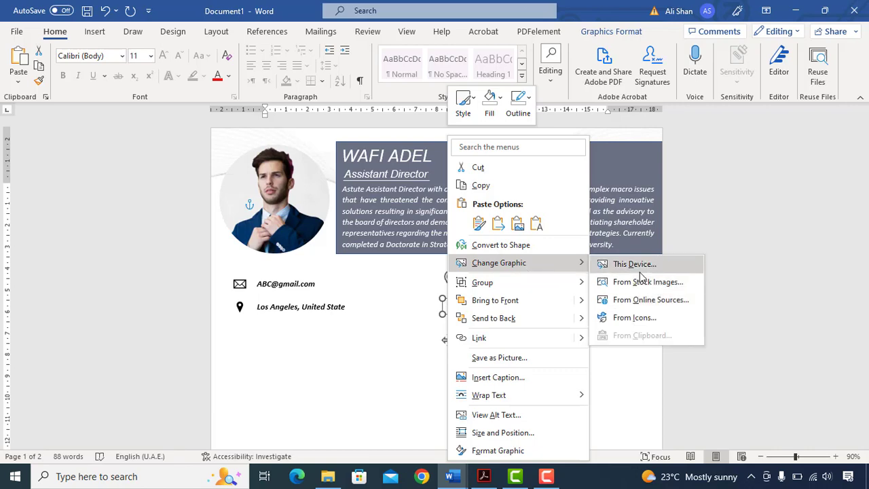
{"action": "left_click", "coordinate": [635, 269]}
{"action": "left_click", "coordinate": [311, 222]}
{"action": "left_click", "coordinate": [323, 284]}
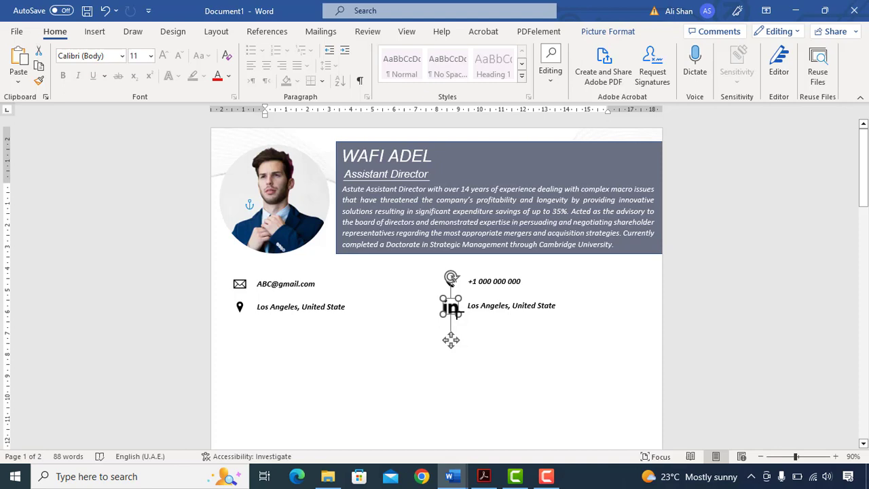
{"action": "left_click_drag", "start_coordinate": [455, 313], "coordinate": [453, 310]}
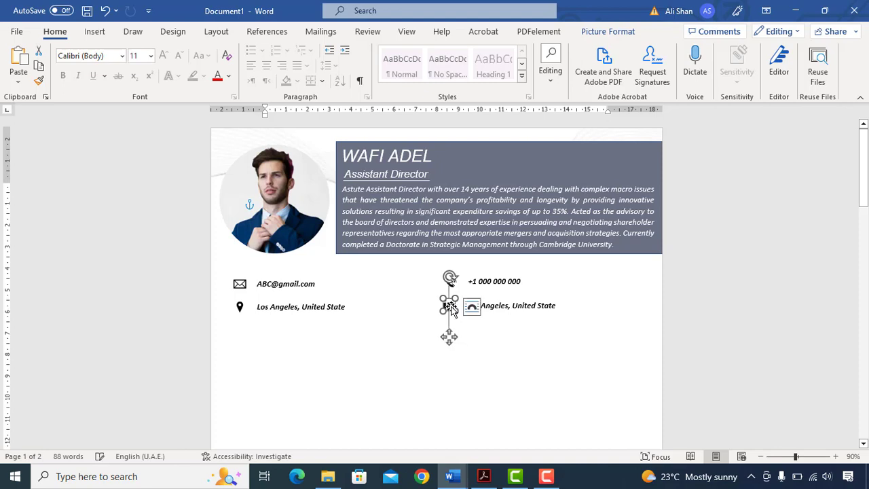
Replace that row's text with the pasted linkedin.com/in/username link
{"action": "triple_click", "coordinate": [514, 306]}
{"action": "right_click", "coordinate": [510, 307]}
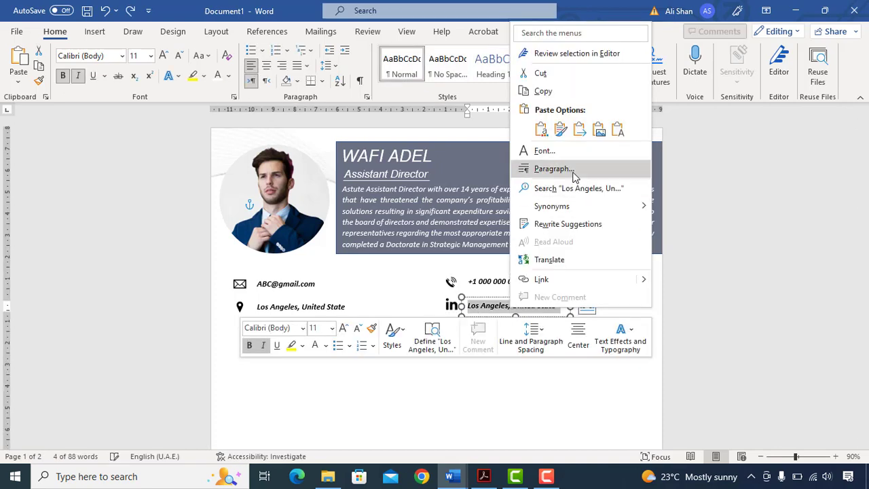
{"action": "left_click", "coordinate": [616, 129]}
{"action": "left_click", "coordinate": [540, 348]}
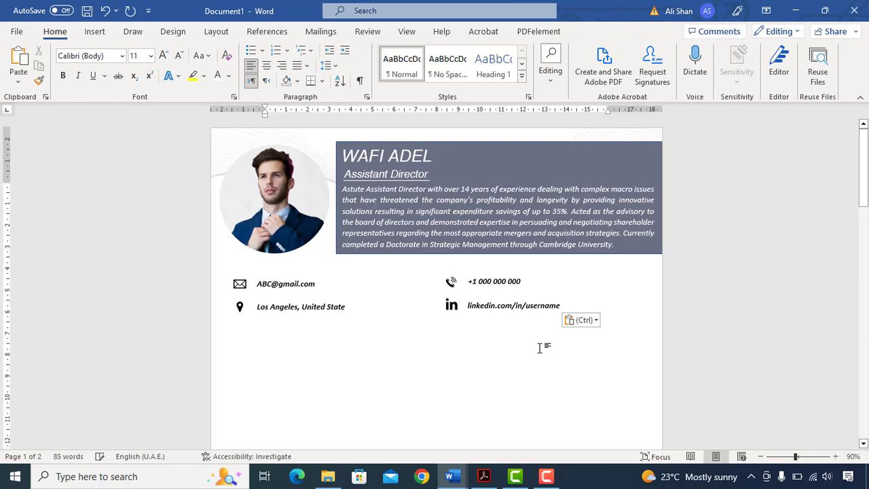
Draw a horizontal straight line beneath the contact rows
{"action": "left_click", "coordinate": [95, 32]}
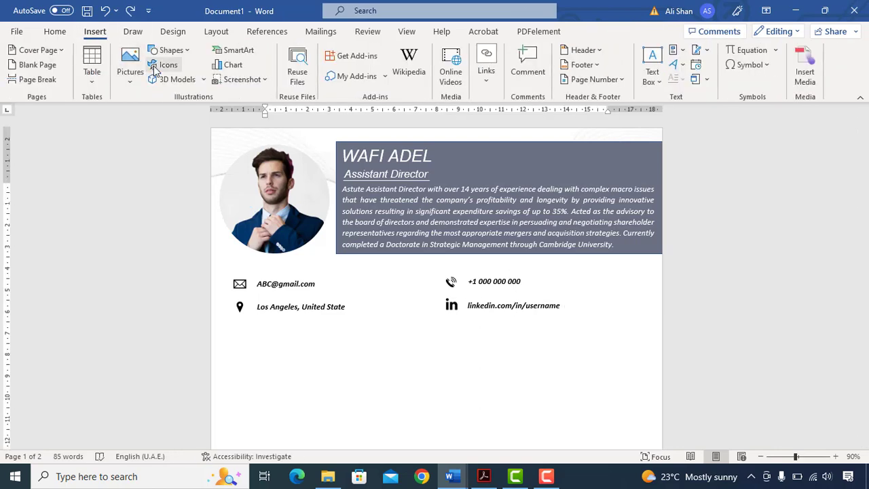
{"action": "left_click", "coordinate": [184, 54]}
{"action": "left_click", "coordinate": [172, 85]}
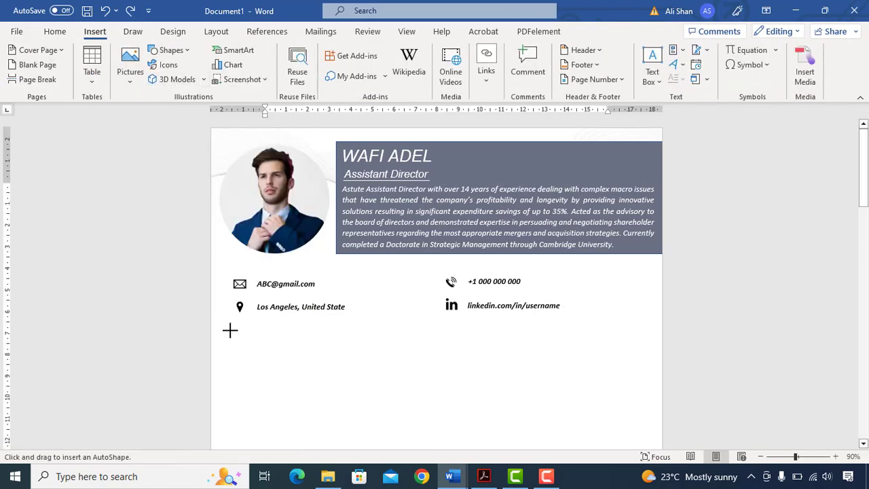
{"action": "left_click_drag", "start_coordinate": [325, 331], "coordinate": [556, 329]}
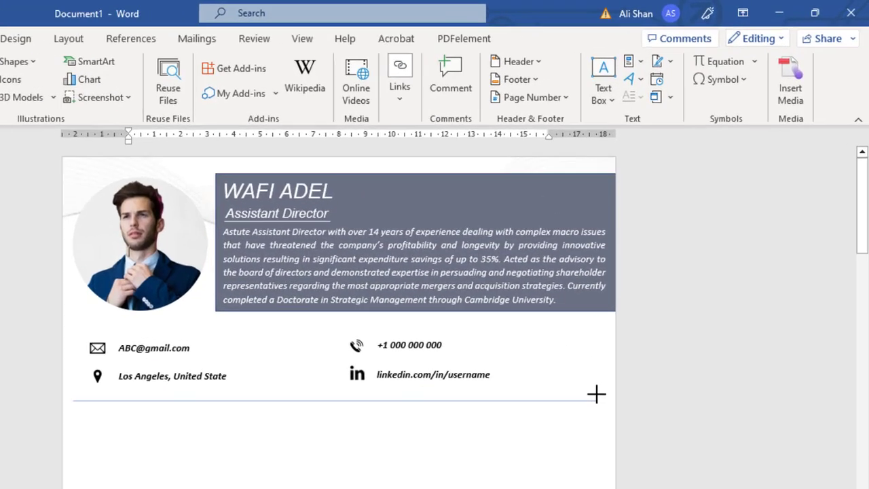
{"action": "left_click_drag", "start_coordinate": [644, 319], "coordinate": [644, 320]}
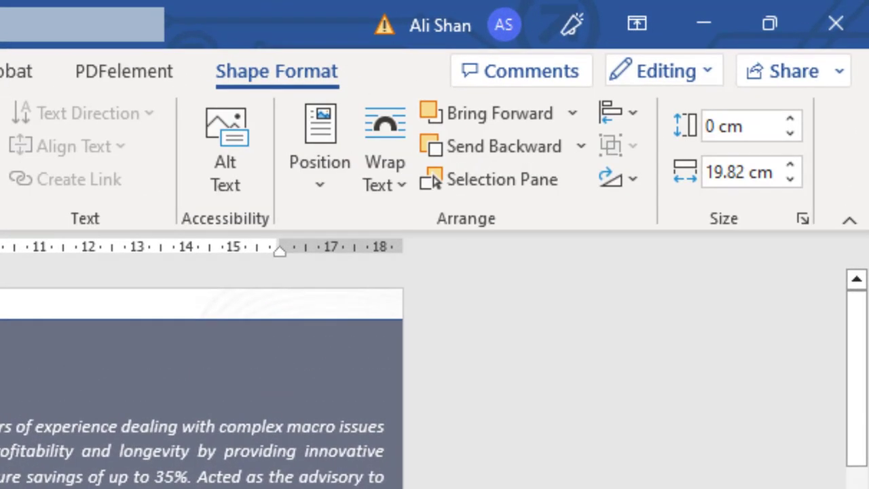
Set the line width to 20.57 cm, nudge it left, and apply a grey line style
{"action": "left_click", "coordinate": [768, 174]}
{"action": "key", "text": "BackSpace"}
{"action": "key", "text": "BackSpace"}
{"action": "key", "text": "BackSpace"}
{"action": "key", "text": "BackSpace"}
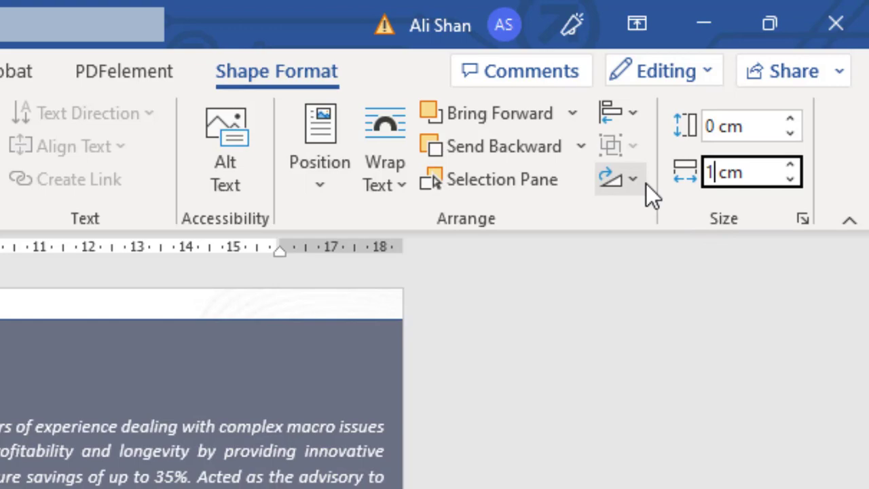
{"action": "key", "text": "BackSpace"}
{"action": "type", "text": "20"}
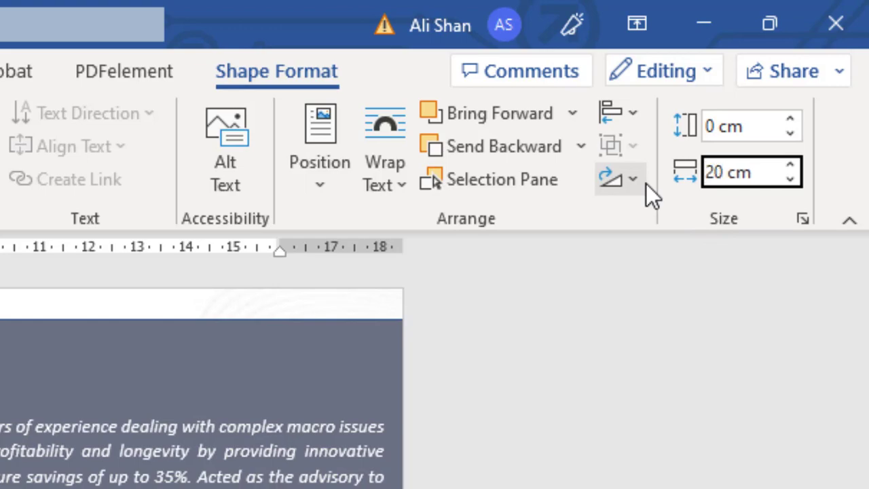
{"action": "type", "text": ".57"}
{"action": "key", "text": "Return"}
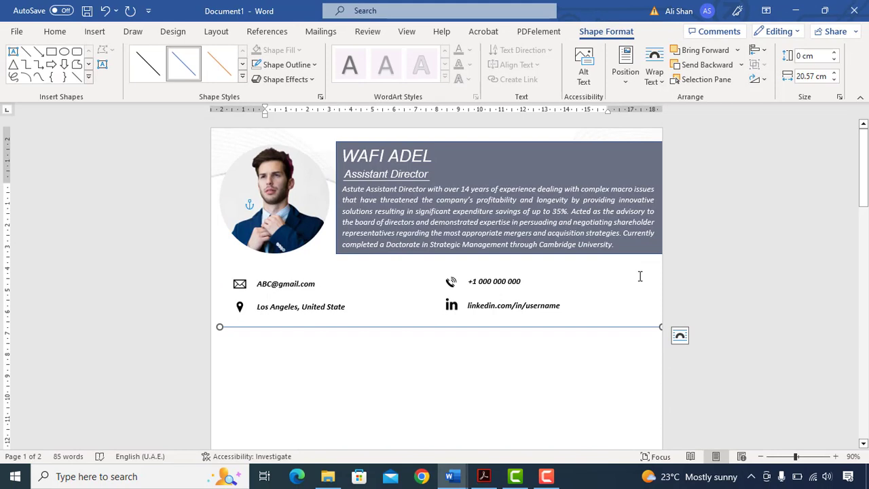
{"action": "key", "text": "Left"}
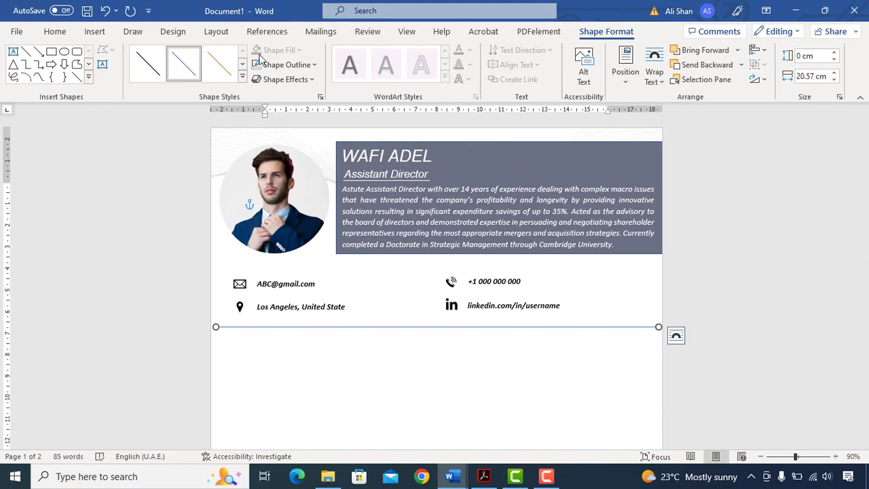
{"action": "left_click", "coordinate": [244, 77]}
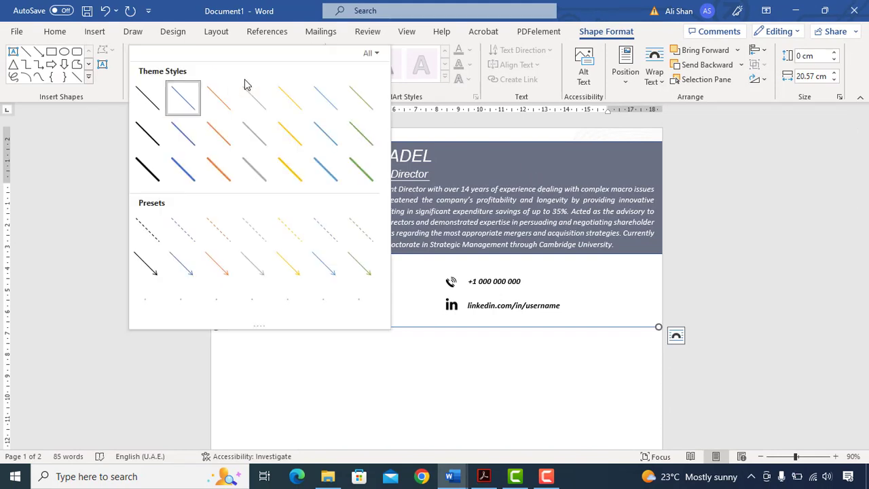
{"action": "left_click", "coordinate": [251, 170]}
{"action": "left_click", "coordinate": [354, 275]}
Duplicate the location text box below it and type AREAS OF EXPERTISE
{"action": "left_click", "coordinate": [302, 309]}
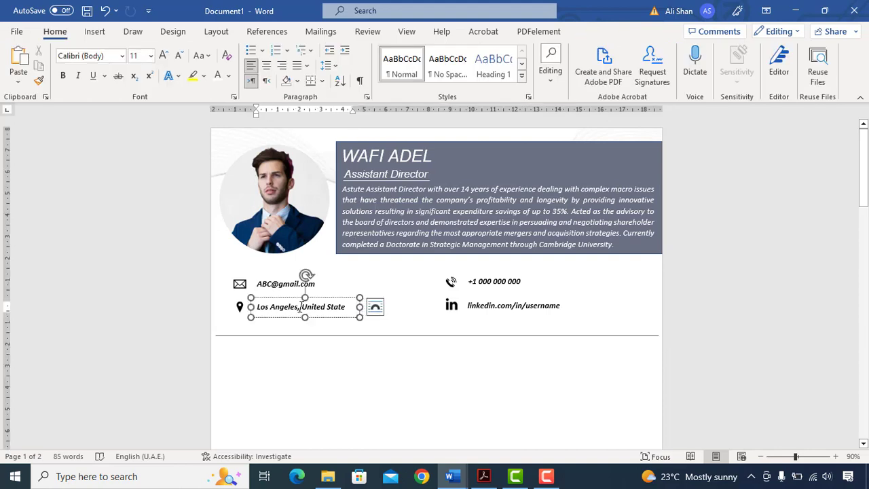
{"action": "left_click_drag", "start_coordinate": [293, 300], "coordinate": [292, 323], "text": "ctrl"}
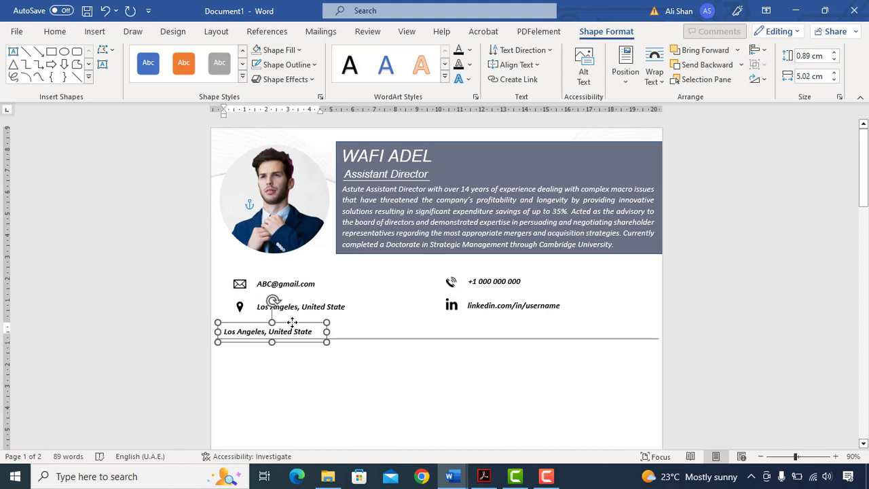
{"action": "type", "text": "AREAS OF"}
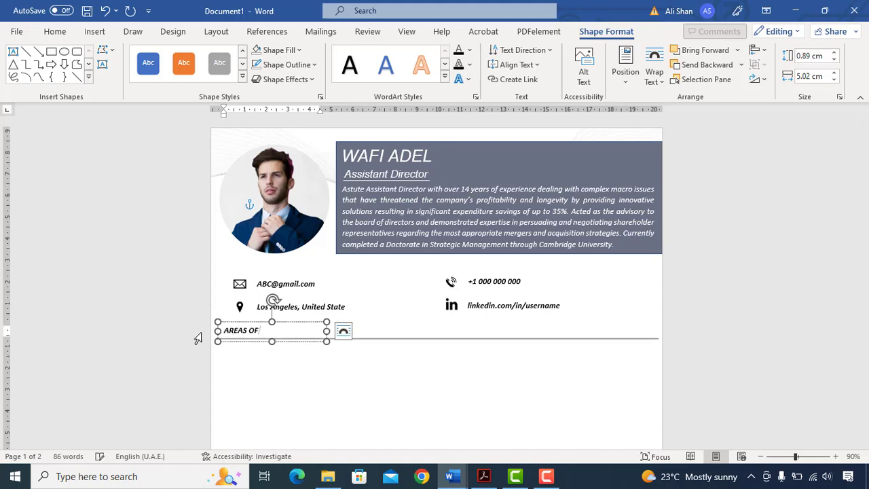
{"action": "type", "text": " EXPERTISE"}
Format the heading as 14 pt, non-italic, grey text
{"action": "left_click", "coordinate": [344, 331]}
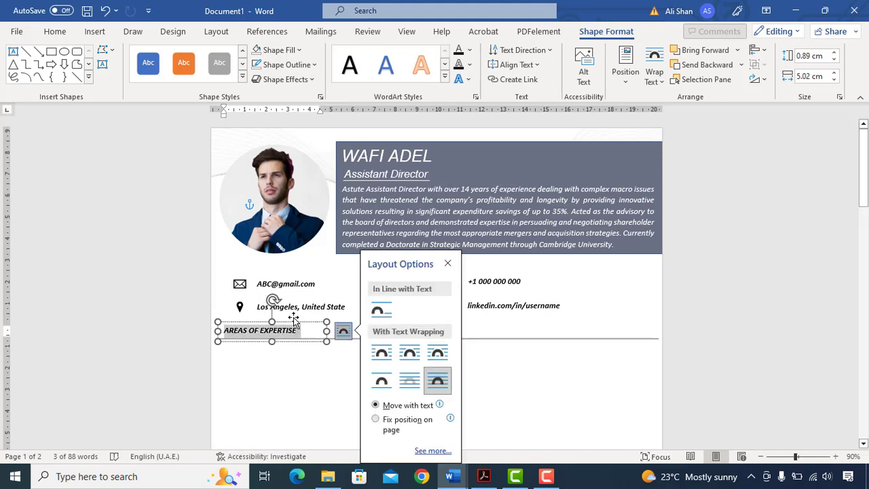
{"action": "left_click", "coordinate": [54, 31]}
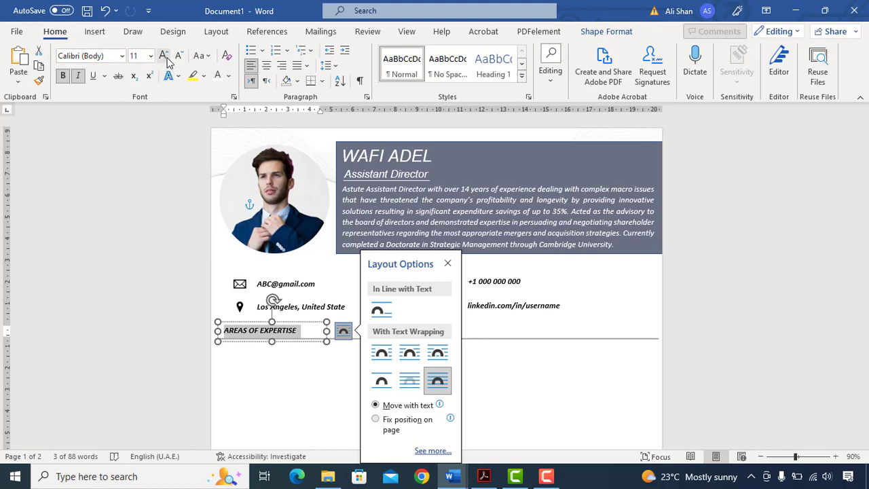
{"action": "left_click", "coordinate": [163, 55]}
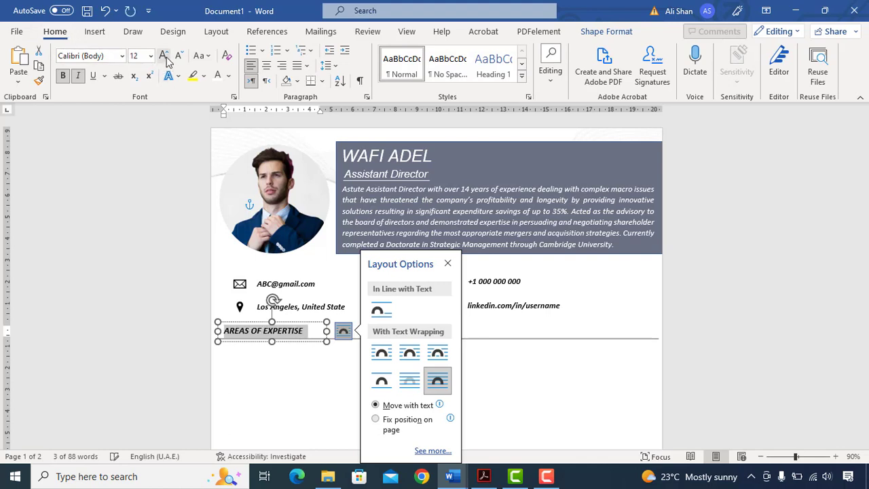
{"action": "left_click", "coordinate": [76, 80]}
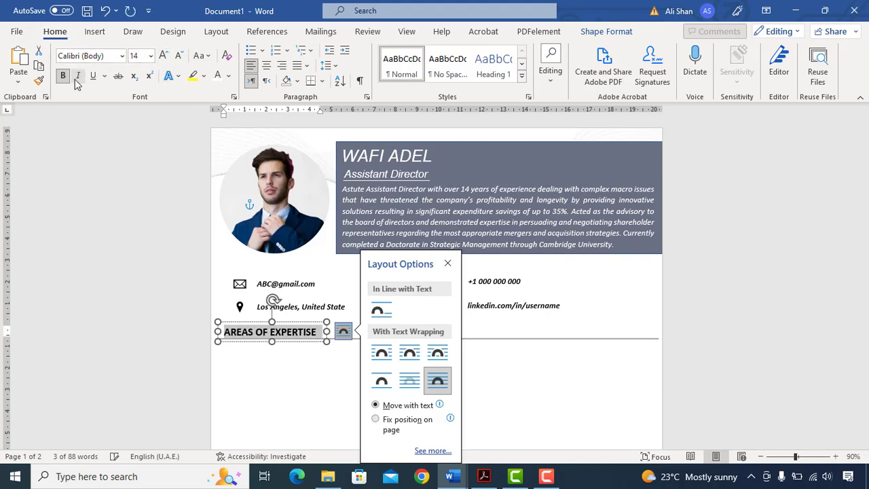
{"action": "left_click", "coordinate": [229, 78]}
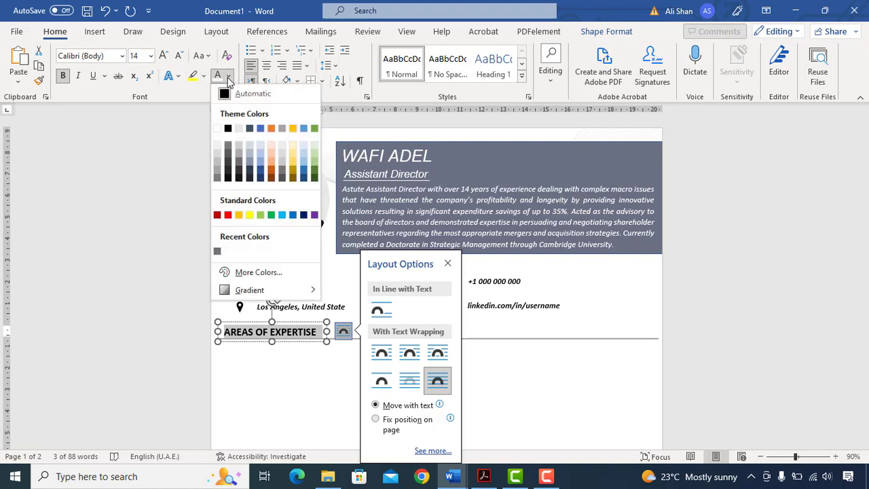
{"action": "left_click", "coordinate": [239, 161]}
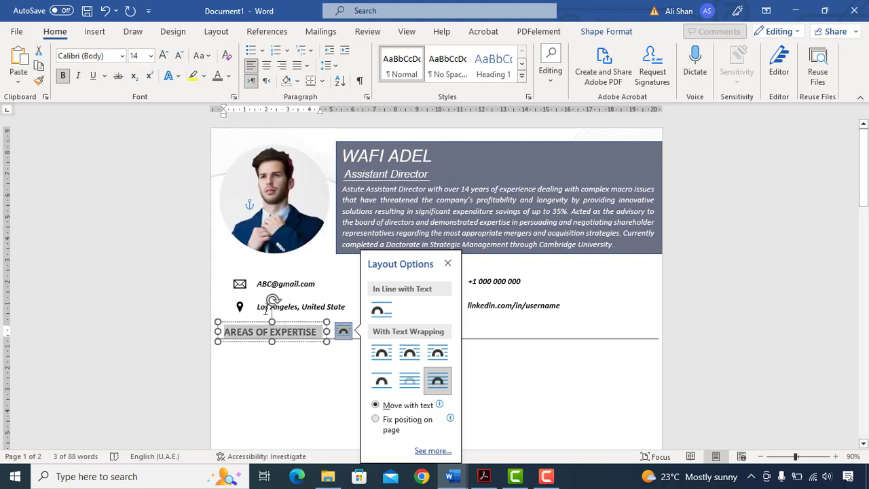
{"action": "left_click", "coordinate": [309, 386]}
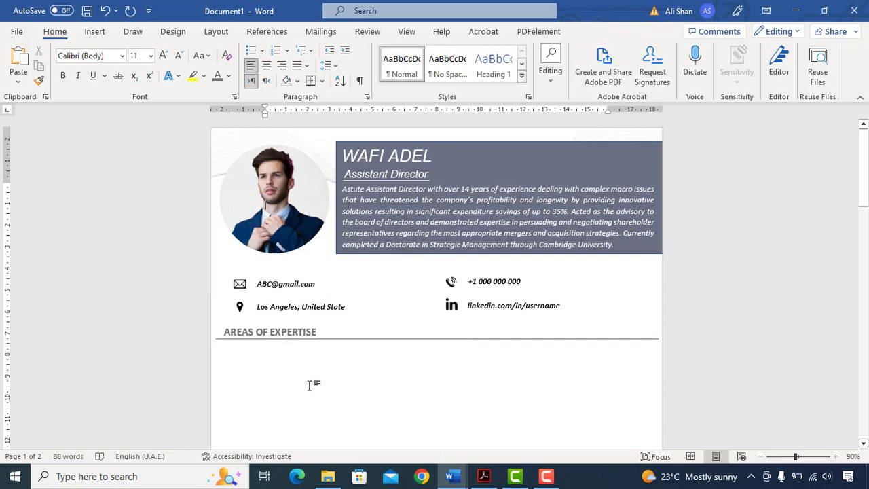
Draw a rounded-rectangle tag below the heading and give it a custom grey fill
{"action": "left_click", "coordinate": [95, 31]}
{"action": "left_click", "coordinate": [183, 50]}
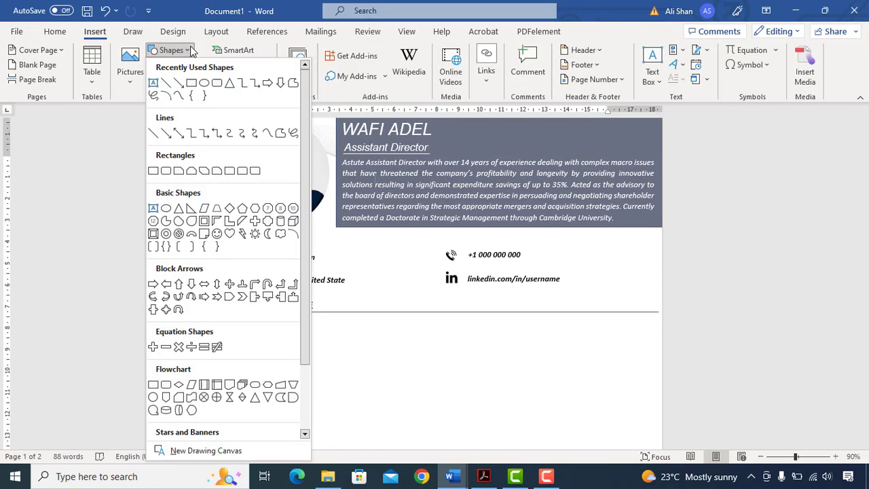
{"action": "left_click", "coordinate": [218, 84]}
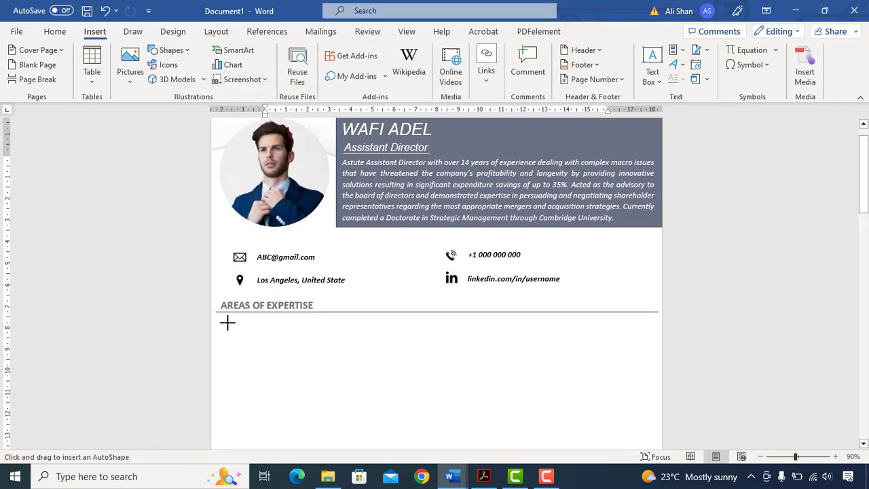
{"action": "left_click_drag", "start_coordinate": [225, 322], "coordinate": [293, 338]}
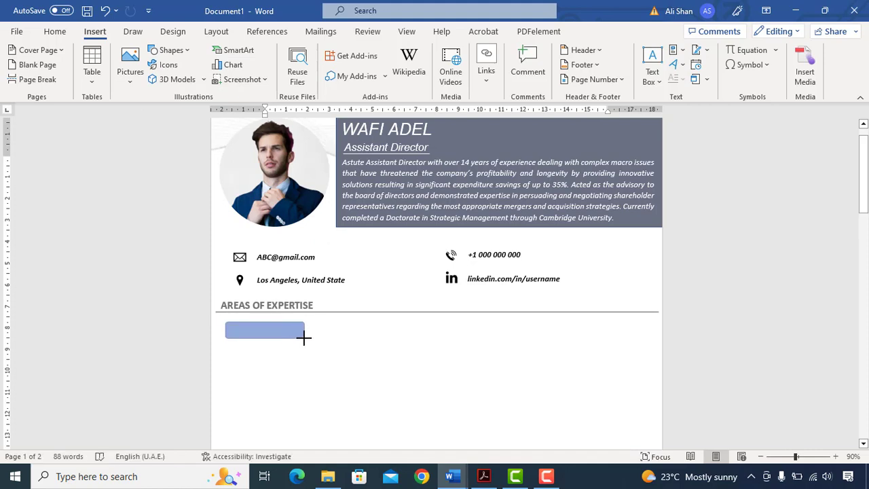
{"action": "left_click_drag", "start_coordinate": [305, 337], "coordinate": [305, 338]}
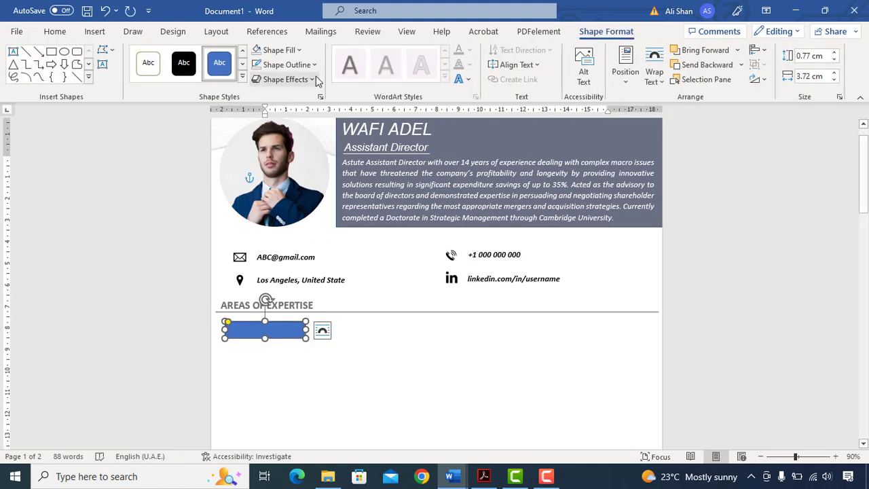
{"action": "left_click", "coordinate": [279, 50]}
{"action": "left_click", "coordinate": [303, 246]}
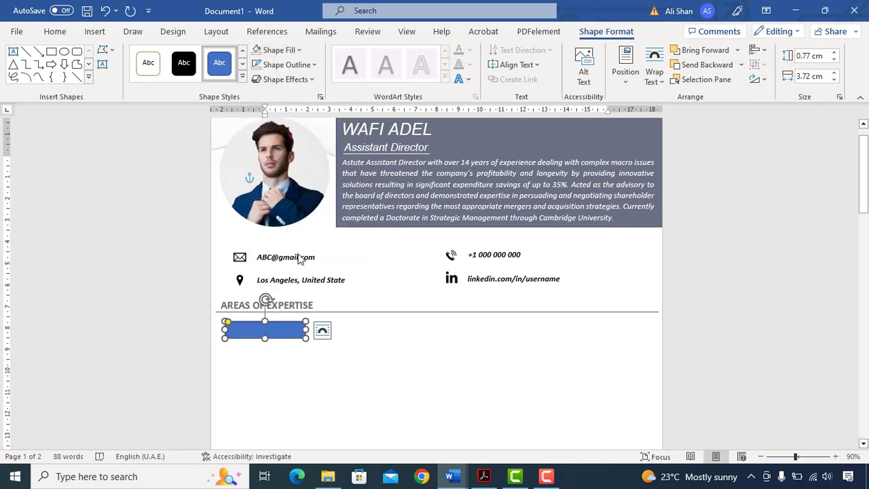
{"action": "left_click_drag", "start_coordinate": [419, 308], "coordinate": [356, 297]}
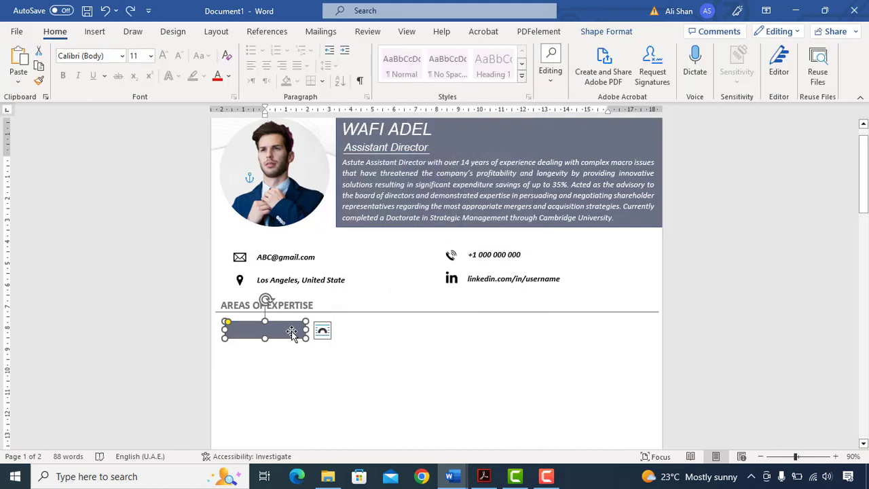
Copy the grey tag to its right to make a matching second tag
{"action": "left_click_drag", "start_coordinate": [294, 334], "coordinate": [381, 333]}
{"action": "left_click", "coordinate": [369, 360]}
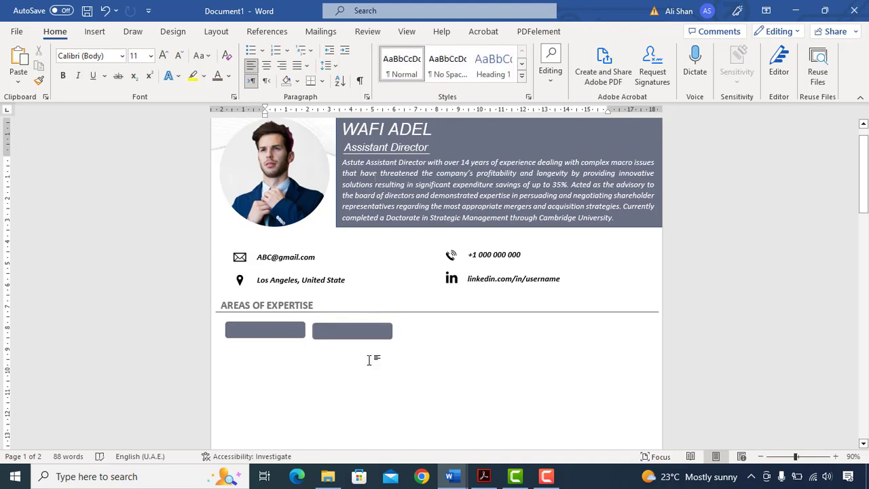
{"action": "left_click", "coordinate": [338, 333]}
{"action": "left_click", "coordinate": [336, 355]}
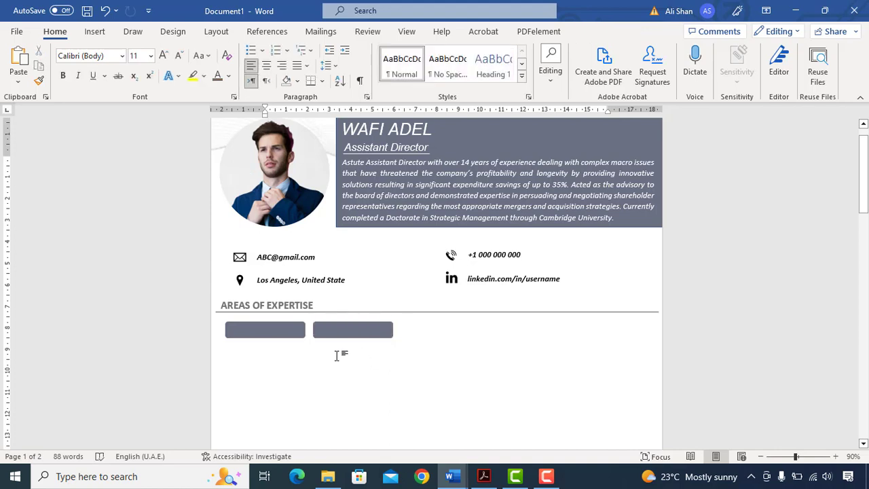
{"action": "left_click", "coordinate": [316, 279]}
Put a copied text box reading Strategic Planning onto the first tag
{"action": "left_click_drag", "start_coordinate": [292, 289], "coordinate": [264, 338]}
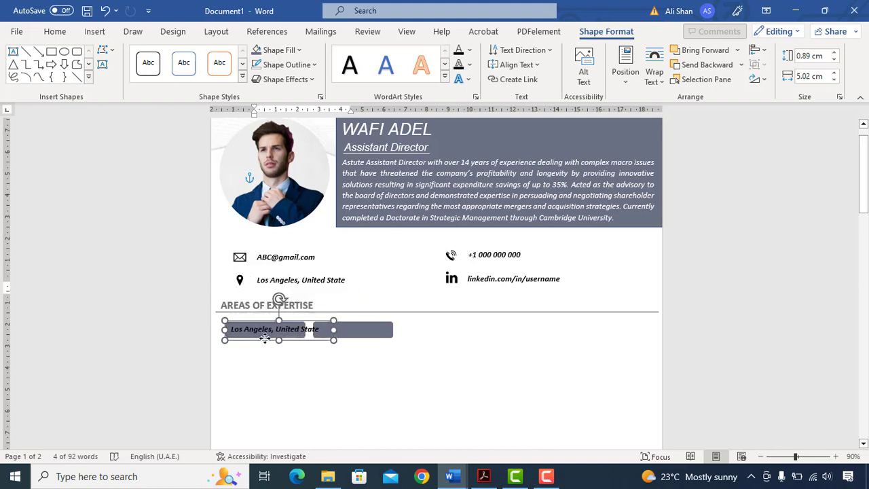
{"action": "type", "text": "Strategic Planning"}
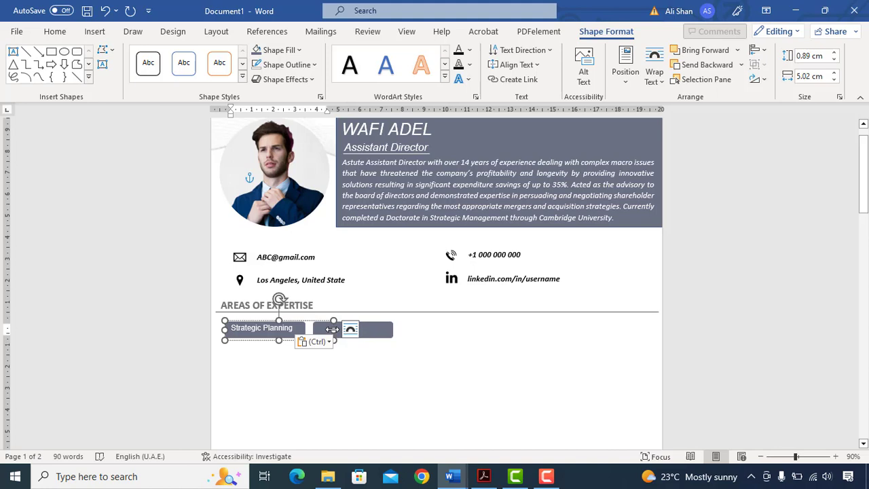
{"action": "left_click_drag", "start_coordinate": [332, 330], "coordinate": [309, 331]}
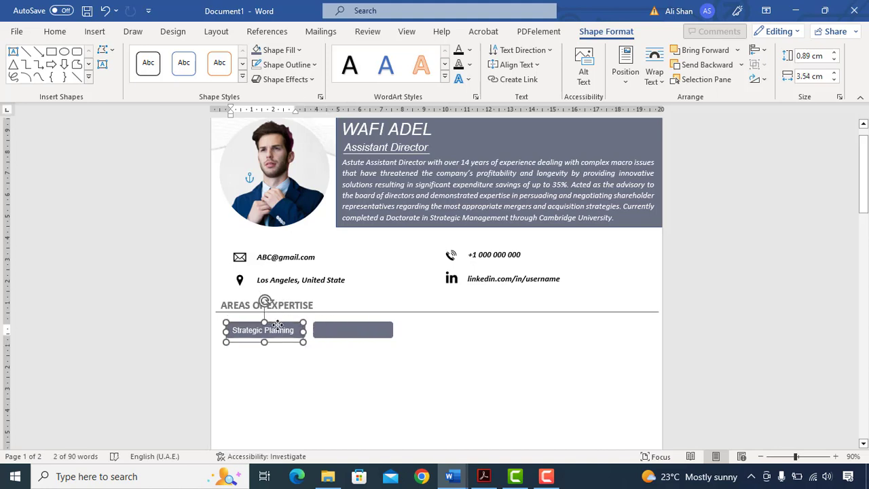
Narrow the Strategic Planning tag, close up the empty tag, and duplicate it rightward
{"action": "left_click", "coordinate": [303, 330]}
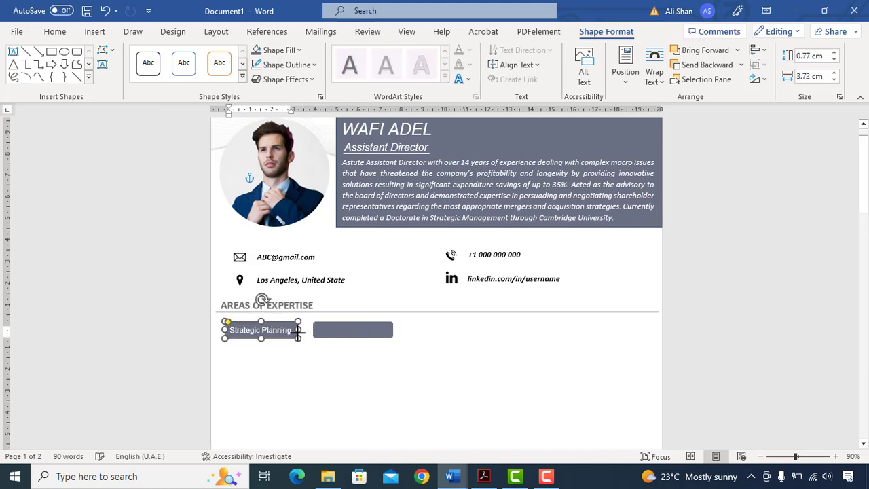
{"action": "left_click_drag", "start_coordinate": [303, 330], "coordinate": [296, 330]}
{"action": "left_click", "coordinate": [325, 385]}
{"action": "left_click_drag", "start_coordinate": [351, 330], "coordinate": [341, 330]}
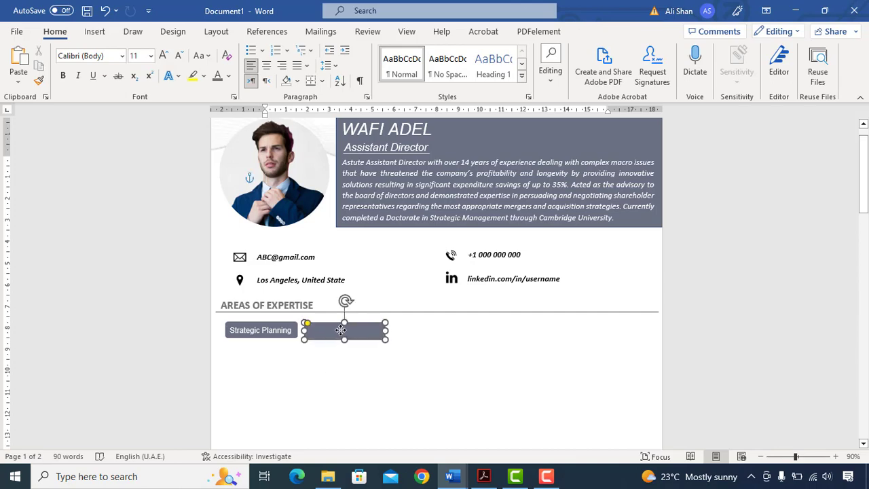
{"action": "left_click", "coordinate": [360, 377]}
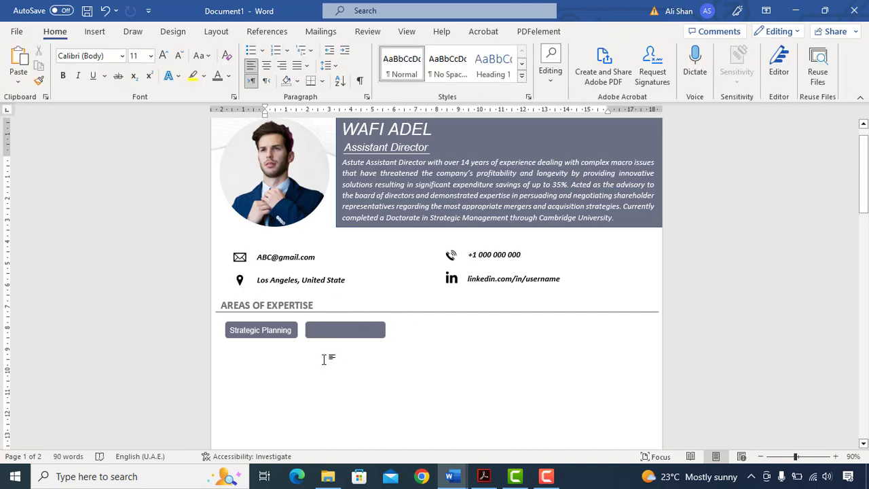
{"action": "left_click", "coordinate": [278, 330]}
{"action": "left_click", "coordinate": [359, 331]}
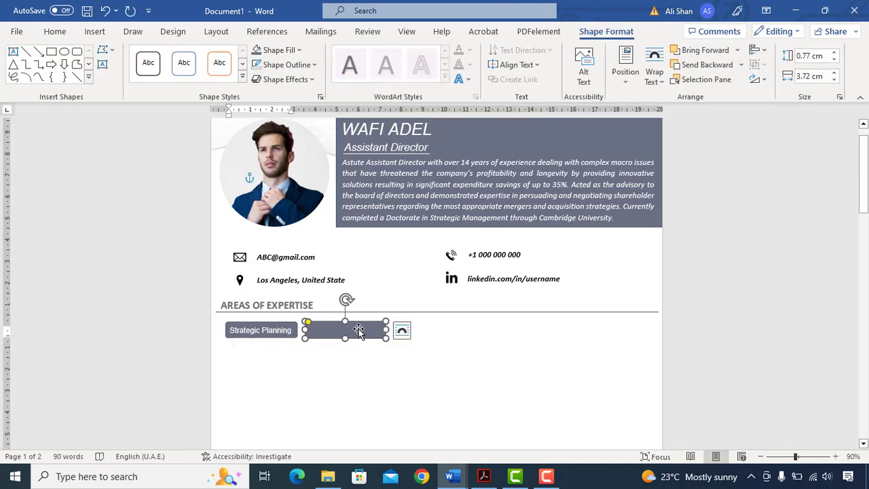
{"action": "left_click_drag", "start_coordinate": [360, 333], "coordinate": [445, 328], "text": "ctrl"}
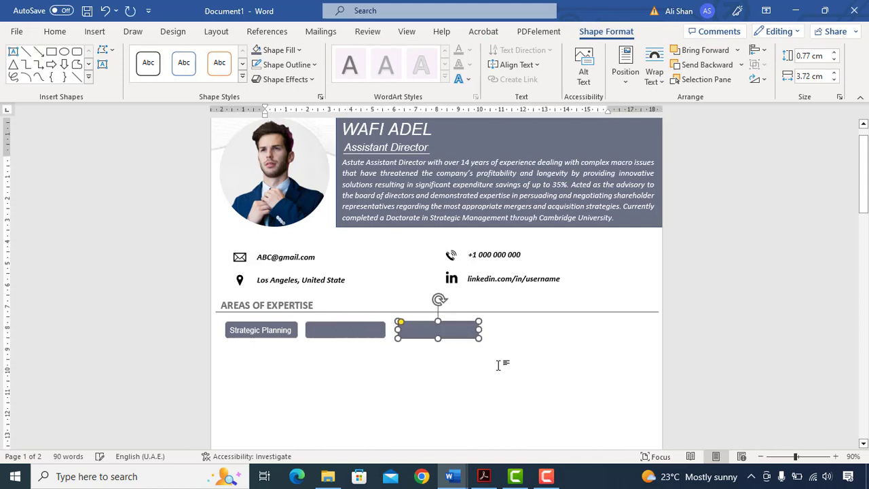
{"action": "left_click", "coordinate": [470, 386]}
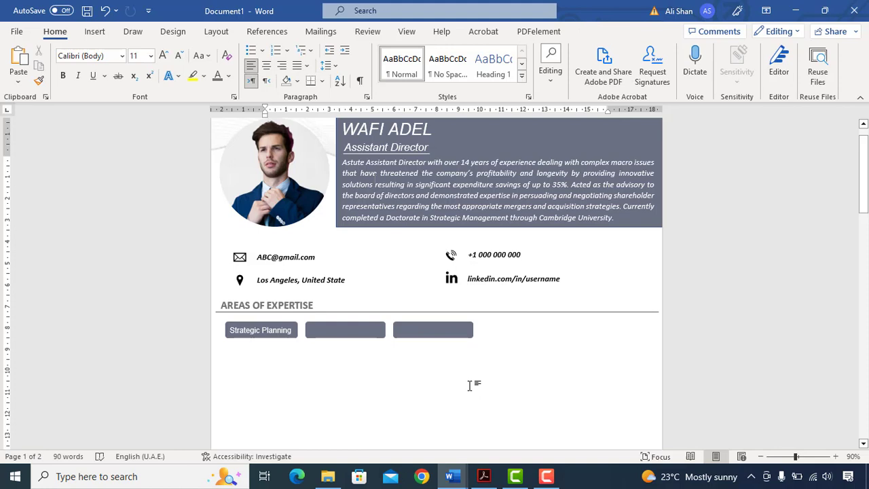
Copy the Strategic Planning tag into the second slot, relabelled Business Development
{"action": "left_click", "coordinate": [271, 329]}
{"action": "mouse_move", "coordinate": [270, 324]}
{"action": "left_mouse_down"}
{"action": "mouse_move", "coordinate": [278, 333]}
{"action": "mouse_move", "coordinate": [395, 331]}
{"action": "left_mouse_up"}
{"action": "type", "text": "Business Development"}
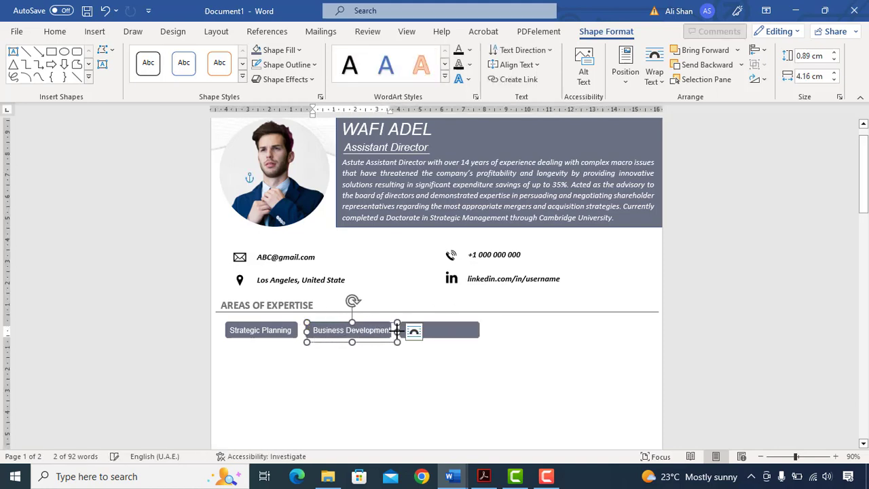
Add another empty tag slot and label a copied tag Budgeting & Finance
{"action": "left_click", "coordinate": [407, 331]}
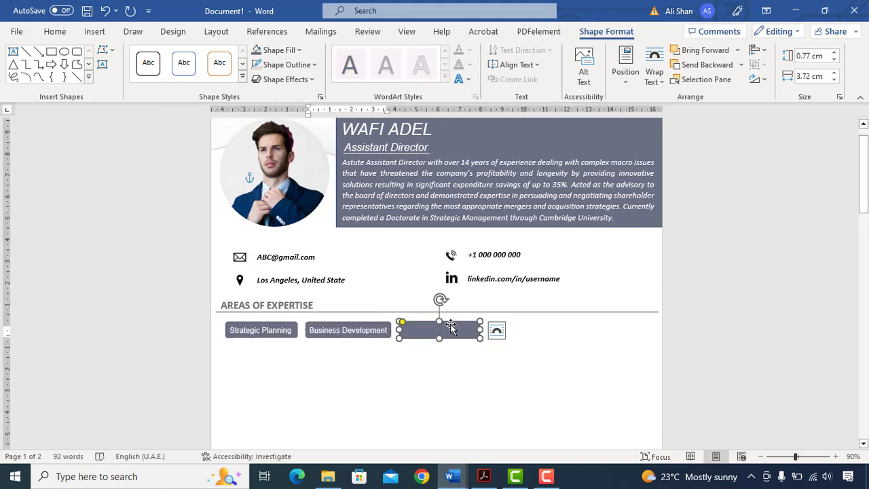
{"action": "left_click_drag", "start_coordinate": [446, 328], "coordinate": [533, 328]}
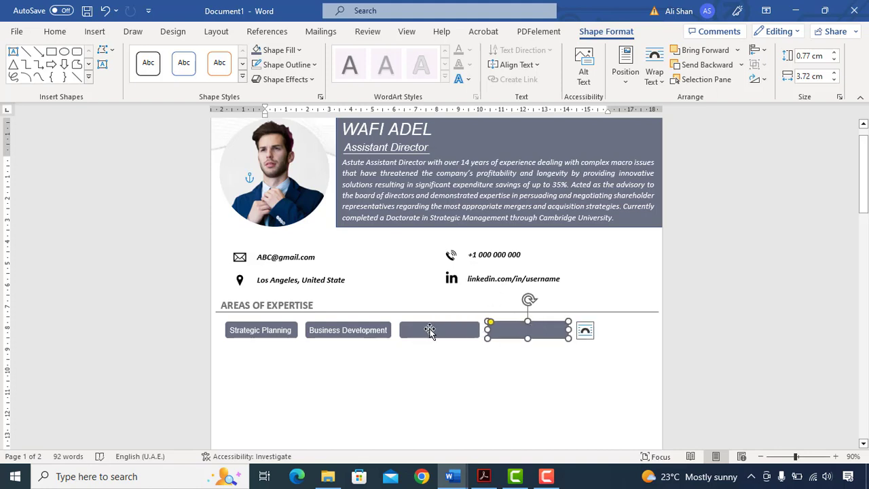
{"action": "left_click", "coordinate": [429, 330]}
{"action": "key", "text": "ctrl+v"}
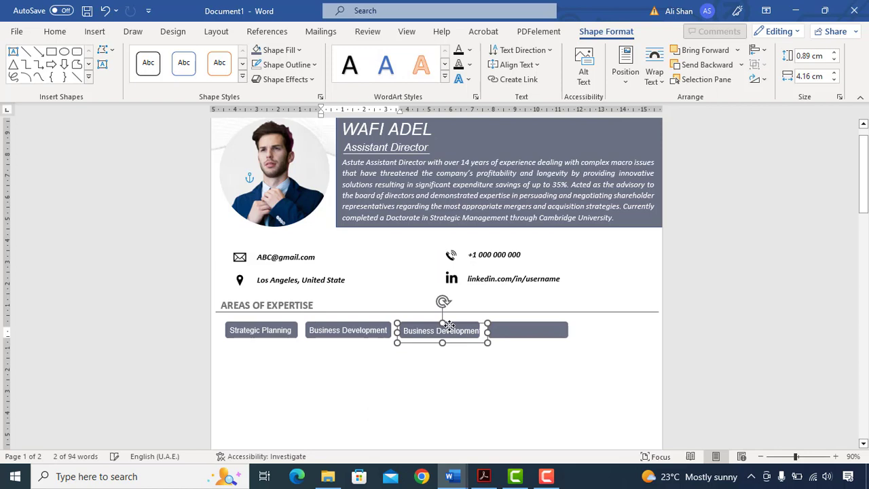
{"action": "type", "text": "Budgeting & Finance"}
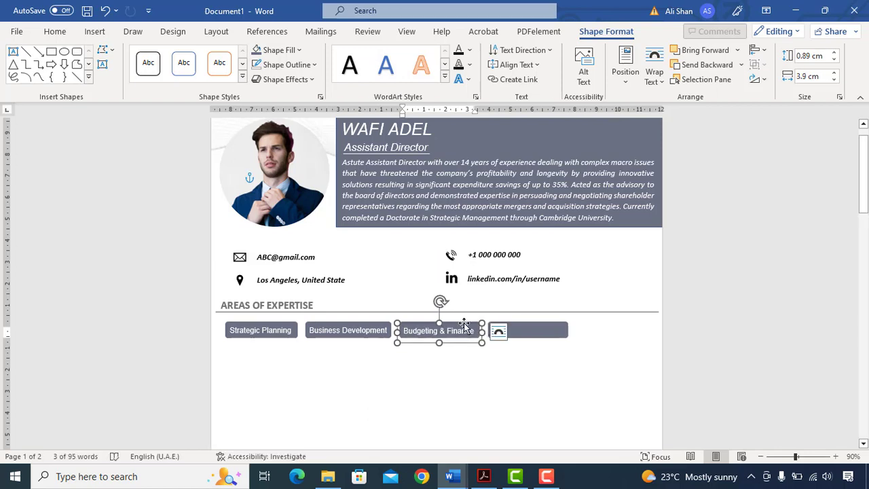
{"action": "key", "text": "ctrl+z"}
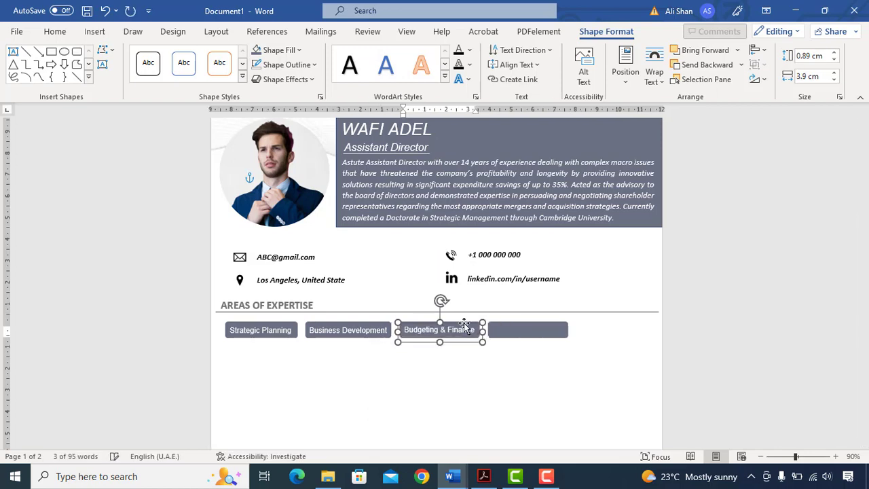
Add a tag at the row's end and label it Reviewing Performance
{"action": "left_click", "coordinate": [528, 330]}
{"action": "mouse_move", "coordinate": [527, 330]}
{"action": "left_mouse_down"}
{"action": "mouse_move", "coordinate": [613, 327]}
{"action": "mouse_move", "coordinate": [605, 329]}
{"action": "left_mouse_up"}
{"action": "left_click_drag", "start_coordinate": [448, 331], "coordinate": [599, 332]}
{"action": "type", "text": "Relationship Building"}
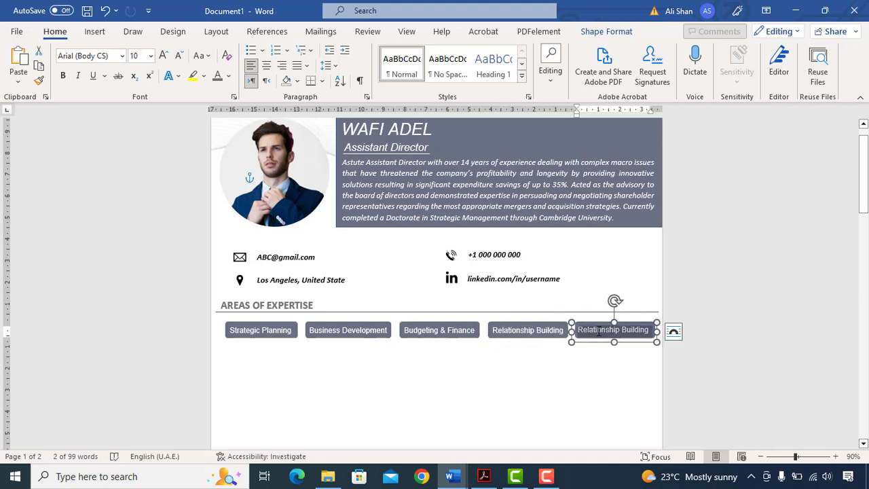
{"action": "triple_click", "coordinate": [599, 331]}
{"action": "type", "text": "Reviewing Performance"}
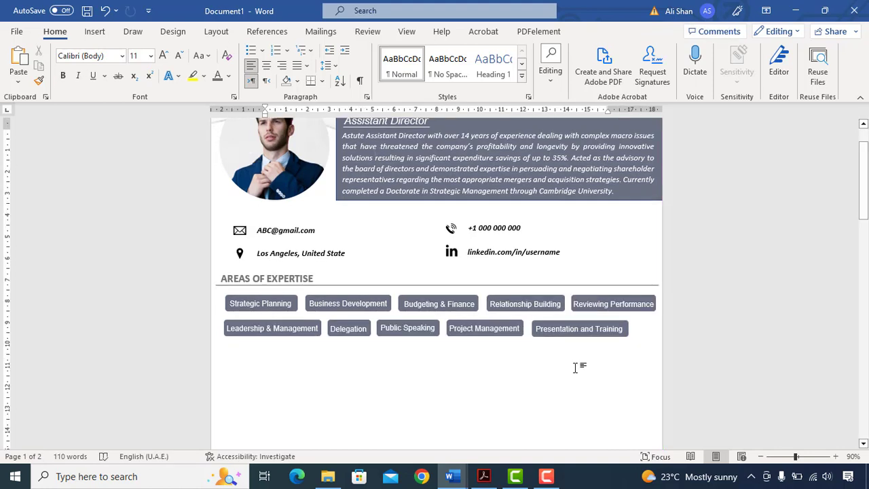
{"action": "left_click", "coordinate": [455, 286]}
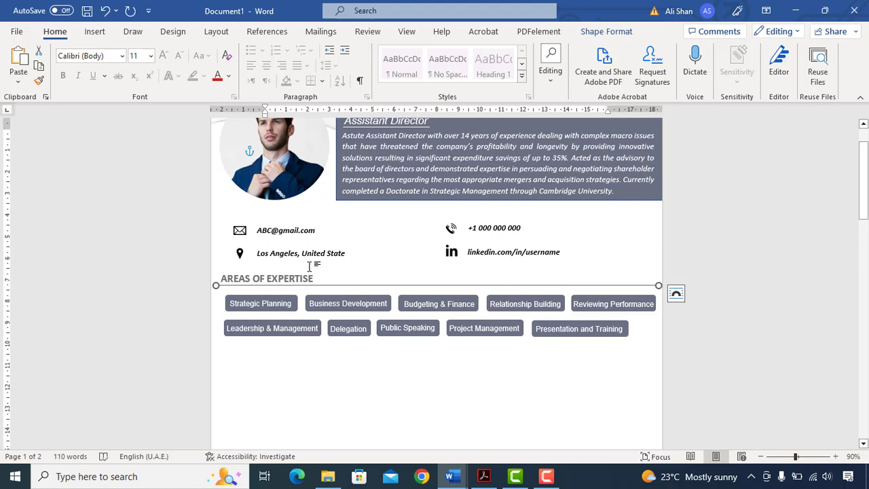
Duplicate the section heading and divider below the skill tags and rename it ACHIEVEMENTS
{"action": "left_click", "coordinate": [271, 274]}
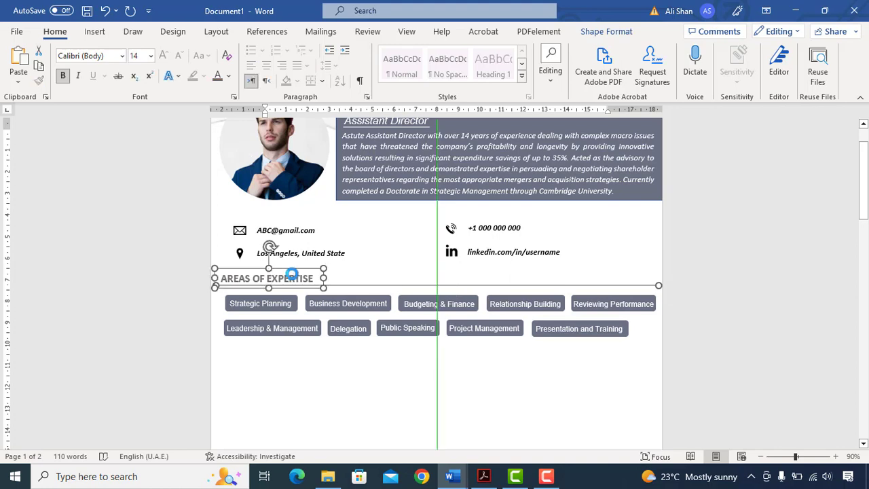
{"action": "left_click_drag", "start_coordinate": [292, 275], "coordinate": [291, 277]}
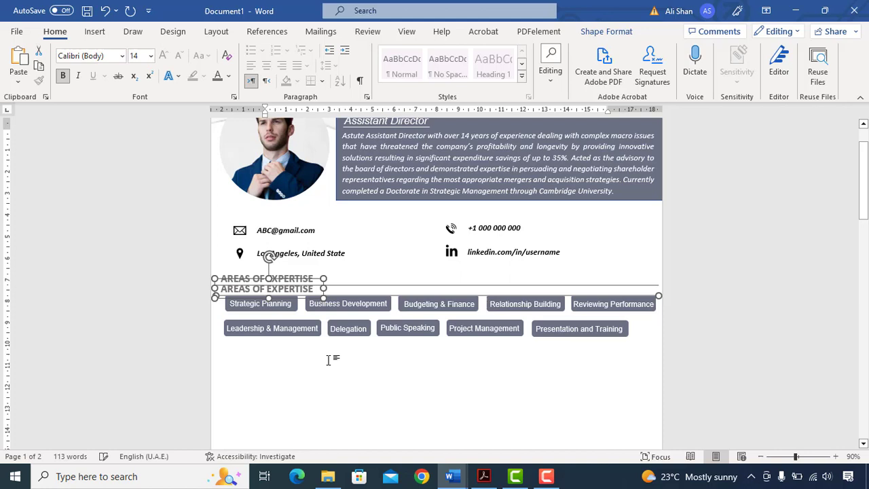
{"action": "left_click_drag", "start_coordinate": [328, 360], "coordinate": [327, 361]}
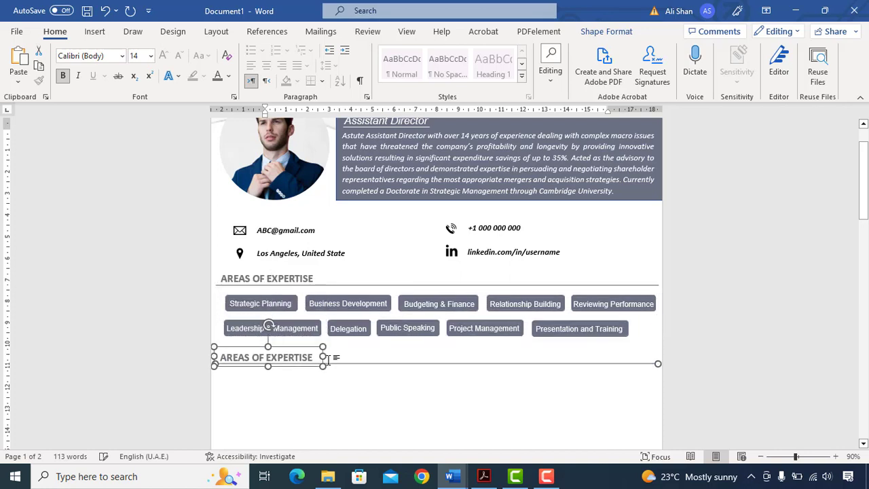
{"action": "scroll", "coordinate": [330, 357], "scroll_direction": "down", "scroll_amount": 1}
{"action": "left_click", "coordinate": [315, 327]}
{"action": "key", "text": "ctrl+a"}
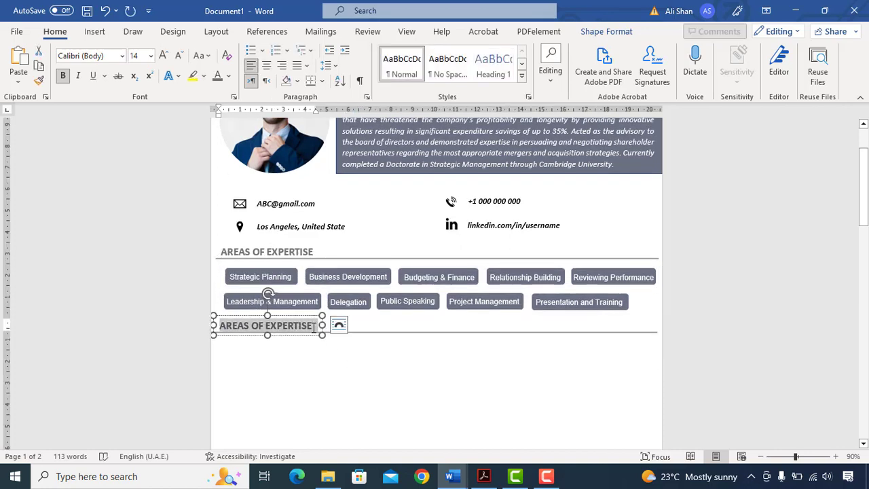
{"action": "type", "text": "ACHIEVEMENTS"}
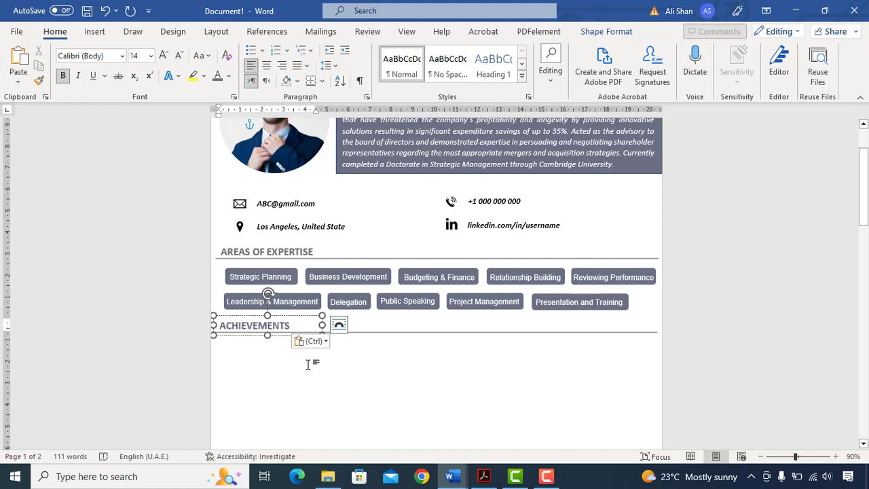
{"action": "left_click", "coordinate": [307, 365]}
Add a copied text box below it holding three achievement bullet points, sized to fit
{"action": "left_click", "coordinate": [324, 232]}
{"action": "mouse_move", "coordinate": [326, 237]}
{"action": "left_mouse_down"}
{"action": "mouse_move", "coordinate": [291, 363]}
{"action": "mouse_move", "coordinate": [296, 356]}
{"action": "mouse_move", "coordinate": [650, 414]}
{"action": "left_mouse_up"}
{"action": "key", "text": "ctrl+a"}
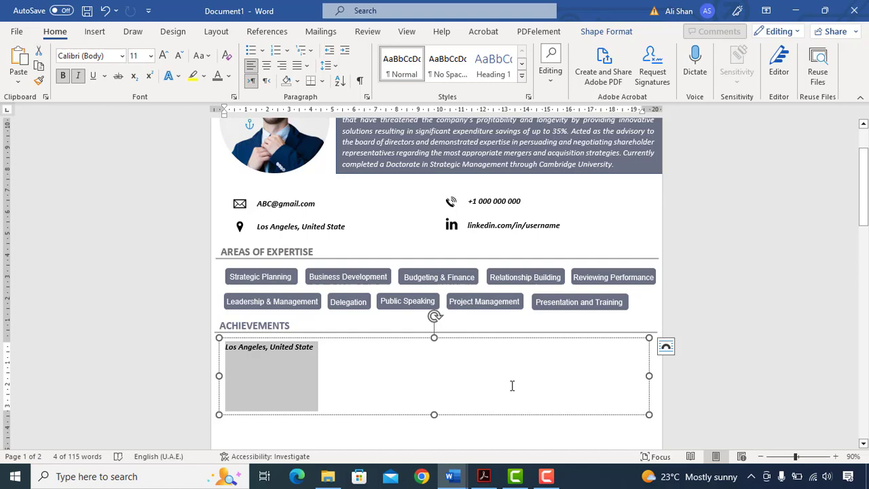
{"action": "type", "text": "Outlined new revenue opportunities that boosted revenue throughout the company. Increased total sales by 25% across 17 regional territories. Facilitated real-time communication of all sales goals and initiatives to all stakeholders. Increased ROI to 36%. Improved working capital by 27% in 12 months by facilitating cost advantages in resource allocation, allowing for expansion projects to be completed five months ahead of the project deadline."}
{"action": "left_click_drag", "start_coordinate": [434, 388], "coordinate": [433, 375]}
Duplicate the ACHIEVEMENTS heading below and rename it PROFESSIONAL EXPERIENCE on one line
{"action": "scroll", "coordinate": [433, 374], "scroll_direction": "down", "scroll_amount": 1}
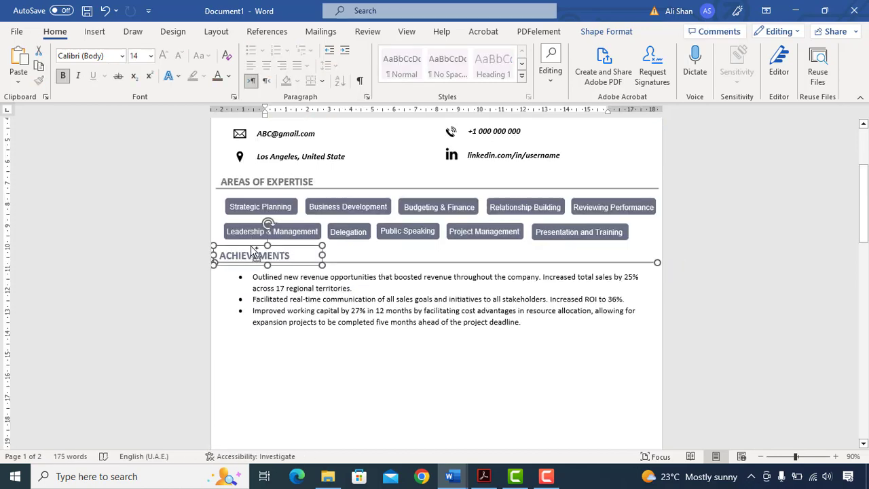
{"action": "left_click_drag", "start_coordinate": [252, 256], "coordinate": [250, 328]}
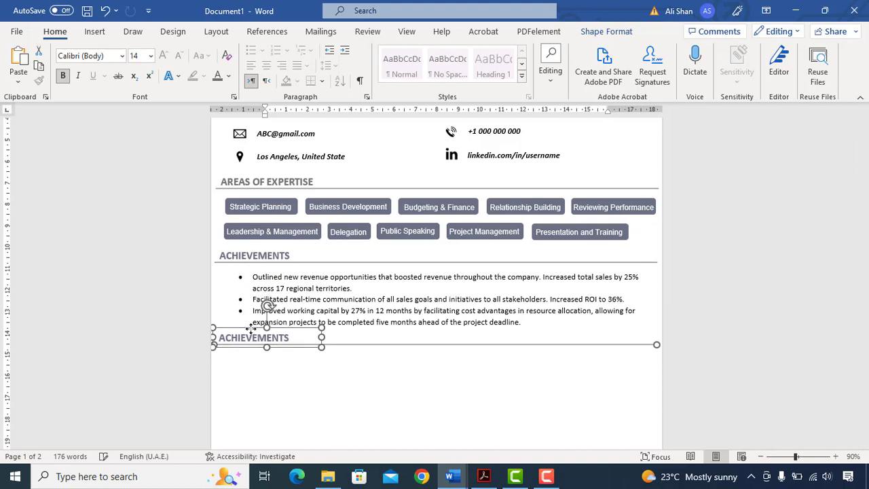
{"action": "double_click", "coordinate": [297, 314]}
{"action": "key", "text": "ctrl+v"}
{"action": "left_click_drag", "start_coordinate": [345, 311], "coordinate": [360, 311]}
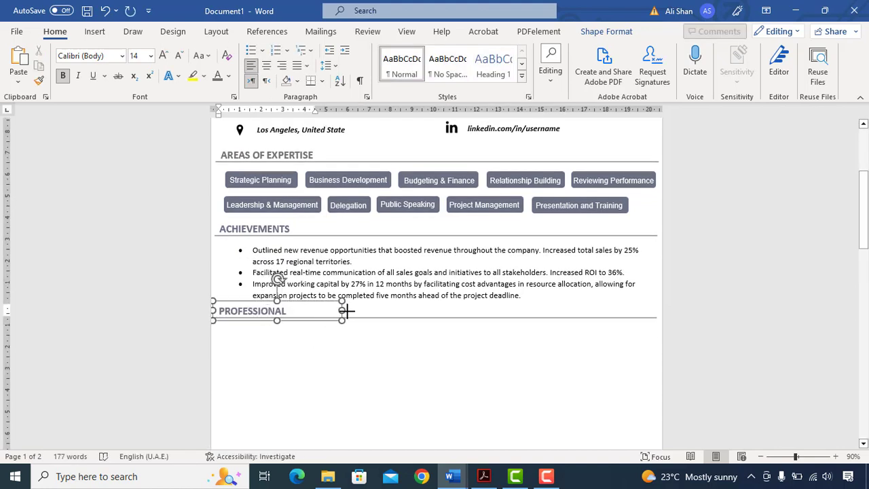
Put a copy of the bullet box under the heading containing the Assistant Director job description
{"action": "key", "text": "ctrl+v"}
{"action": "left_click_drag", "start_coordinate": [382, 254], "coordinate": [369, 338]}
{"action": "mouse_move", "coordinate": [431, 326]}
{"action": "left_mouse_down"}
{"action": "mouse_move", "coordinate": [428, 440]}
{"action": "mouse_move", "coordinate": [429, 415]}
{"action": "left_mouse_up"}
{"action": "left_click", "coordinate": [388, 309]}
{"action": "key", "text": "ctrl+a"}
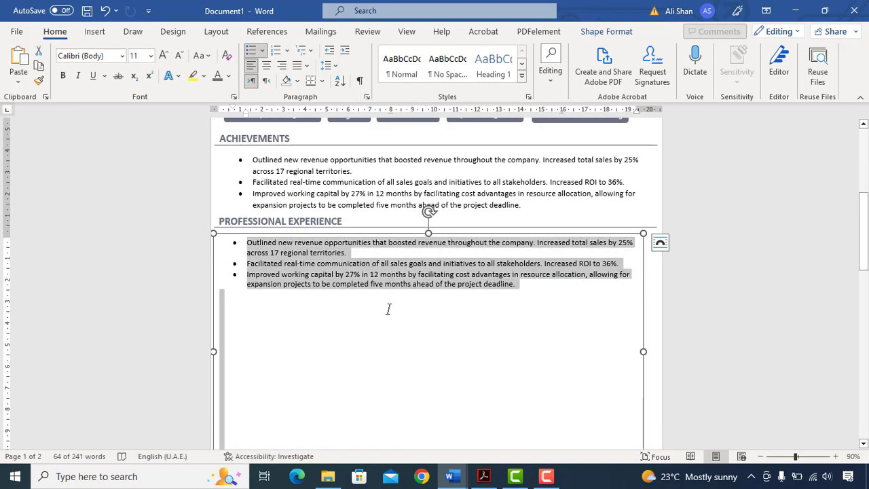
{"action": "key", "text": "Delete"}
{"action": "type", "text": "Assistant Director Organization / Company Name May 2020 — Present Job Responsibilities: Supported the successful transition from T-System EMR to Meditech EMR. Supported changes during the flow processes to align best clinical practices with new EMR functions. Increased operations efficiency in the new Fast Track operations department. Increased FT volume from <17% of total patient volume to >38%. Supported patient satisfaction through frequent patient visits and coaching staff on the way to enhance patient satisfaction. Prepared the ED for Joint Commission surveys by developing staff JC awareness and staff-driven inspection processes. Ensured ED staff were prepared to react safely and efficiently to care for potential Ebola patients. Coordinated with multiple hospital resources to ensure CDC recommendations and processes were in place. Performed service projects that benefitted local organizations, including churches and high schools. Assist in developing and implementing plans and goals for the department. Ensure compliance with regulations and internal policies."}
{"action": "scroll", "coordinate": [406, 301], "scroll_direction": "down", "scroll_amount": 1}
{"action": "mouse_move", "coordinate": [220, 226]}
{"action": "left_mouse_down"}
{"action": "mouse_move", "coordinate": [299, 228]}
{"action": "mouse_move", "coordinate": [220, 241]}
{"action": "left_mouse_up"}
{"action": "mouse_move", "coordinate": [302, 252]}
{"action": "left_mouse_down"}
{"action": "mouse_move", "coordinate": [229, 250]}
{"action": "mouse_move", "coordinate": [299, 228]}
{"action": "left_mouse_up"}
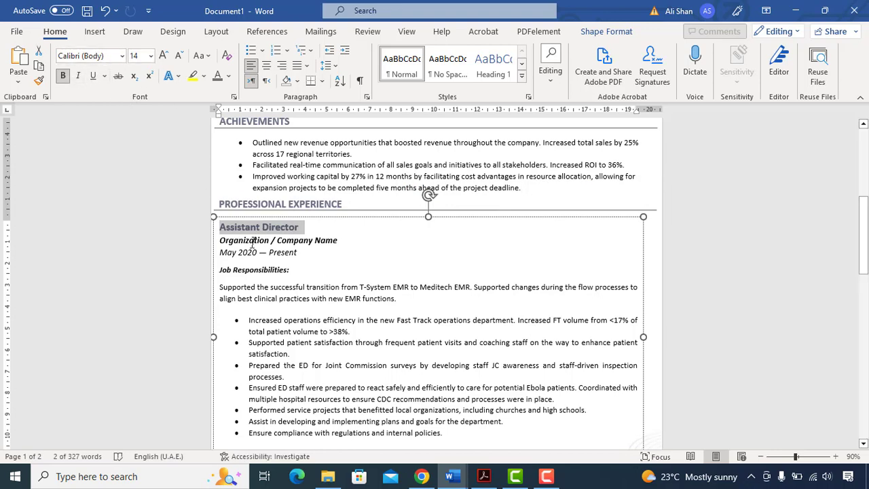
Fill the empty page 2 text box with the second Assistant Director job entry
{"action": "scroll", "coordinate": [370, 293], "scroll_direction": "down", "scroll_amount": 5}
{"action": "left_click", "coordinate": [324, 277]}
{"action": "type", "text": "Assistant Director Organization / Company Name Oct 2018 — Apr 2020 Job Responsibilities: Assisted in the organization, facilitation, and direction of many large successful swims meets with an attendance of over 220 participants at each event. Managed and performed administrative tasks, including bookkeeping using Excel and QuickBooks. Earned and maintained certifications in Red Cross CPR and First Aid. Provided swimming instruction and encouraged beginner swimmers. Coached accomplished swimmers on technique. Performed service projects that benefitted local organizations, including churches and high schools."}
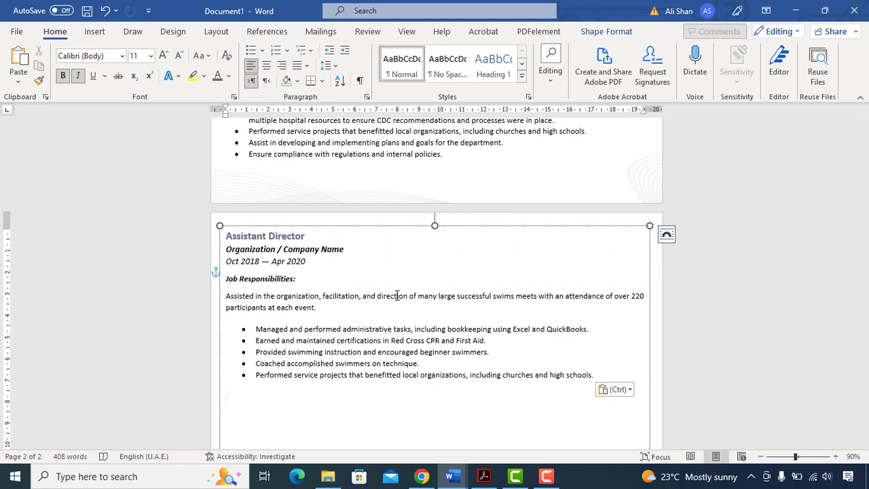
{"action": "scroll", "coordinate": [380, 338], "scroll_direction": "up", "scroll_amount": 2}
{"action": "scroll", "coordinate": [426, 338], "scroll_direction": "up", "scroll_amount": 6}
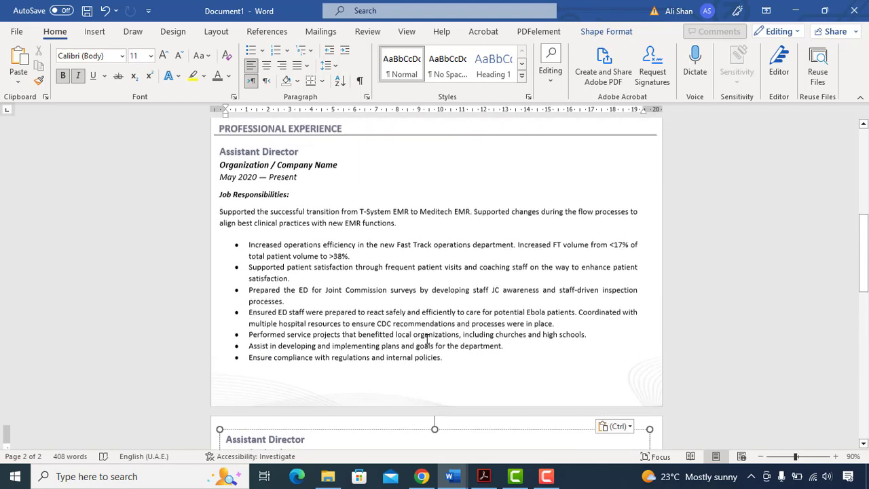
Place a copy of the Professional Experience heading on page 2 for the EDUCATION section
{"action": "scroll", "coordinate": [303, 186], "scroll_direction": "up", "scroll_amount": 2}
{"action": "left_click", "coordinate": [230, 244]}
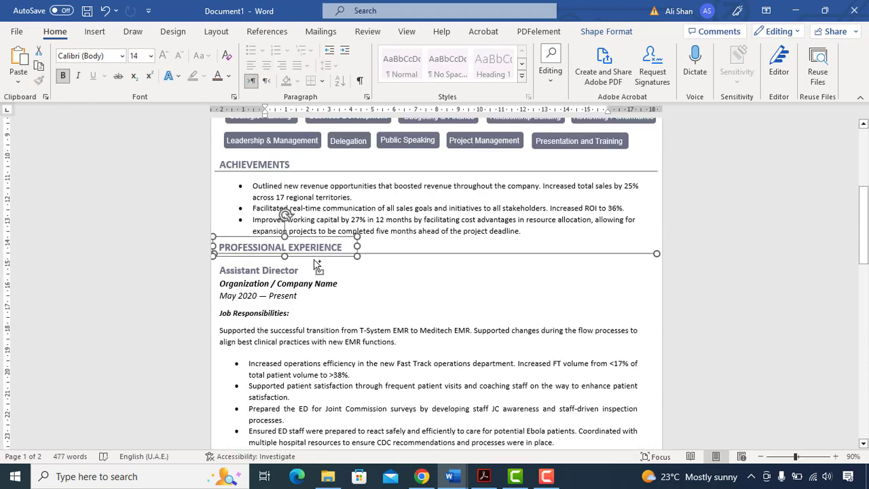
{"action": "mouse_move", "coordinate": [315, 265]}
{"action": "left_mouse_down"}
{"action": "mouse_move", "coordinate": [354, 295]}
{"action": "mouse_move", "coordinate": [326, 194]}
{"action": "mouse_move", "coordinate": [320, 305]}
{"action": "left_mouse_up"}
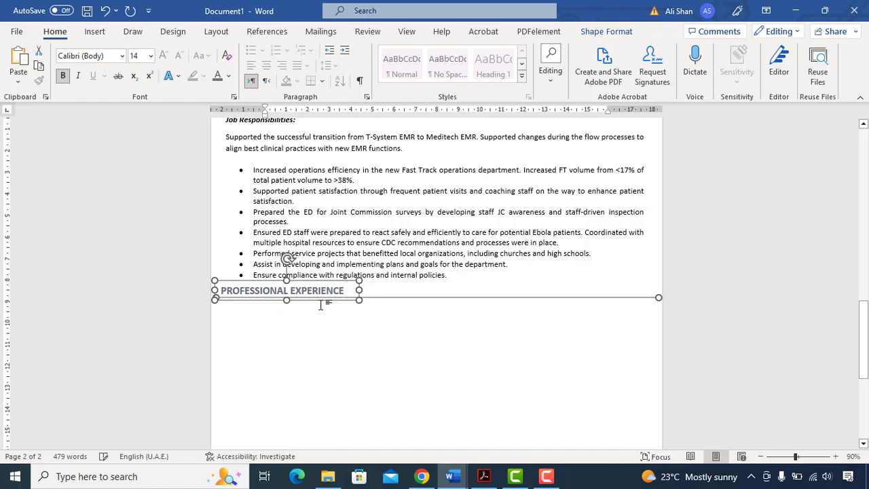
Add a box below EDUCATION listing the Master's at University of Arizona and Bachelor's at Harvard
{"action": "key", "text": "ctrl+v"}
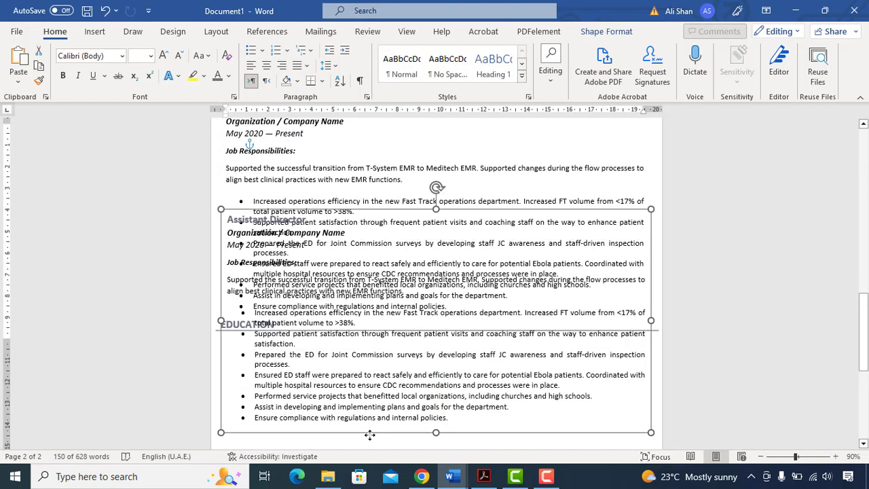
{"action": "left_click_drag", "start_coordinate": [370, 435], "coordinate": [376, 431]}
{"action": "key", "text": "ctrl+z"}
{"action": "key", "text": "ctrl+z"}
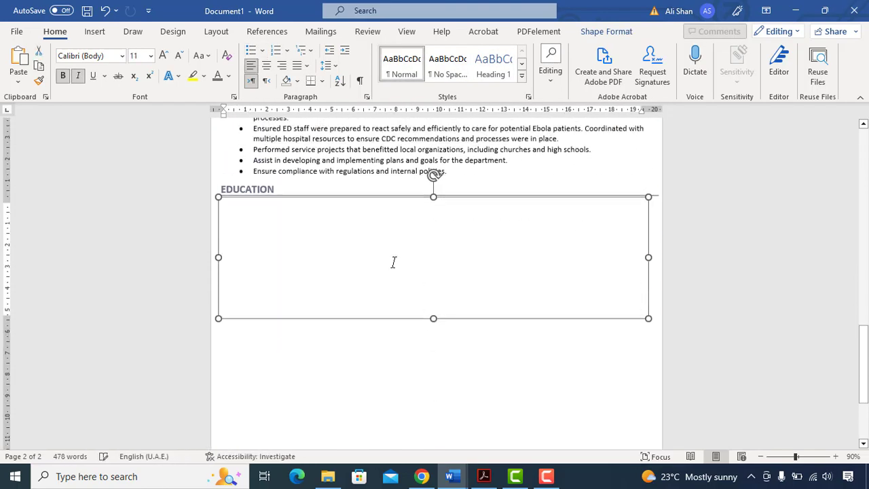
{"action": "left_click", "coordinate": [393, 262]}
{"action": "type", "text": "Master's in Business Administration University of Arizona July. 2021 – Present Bachelor of Financial Accounting Harvard University Jan 2018 — Dec 2020"}
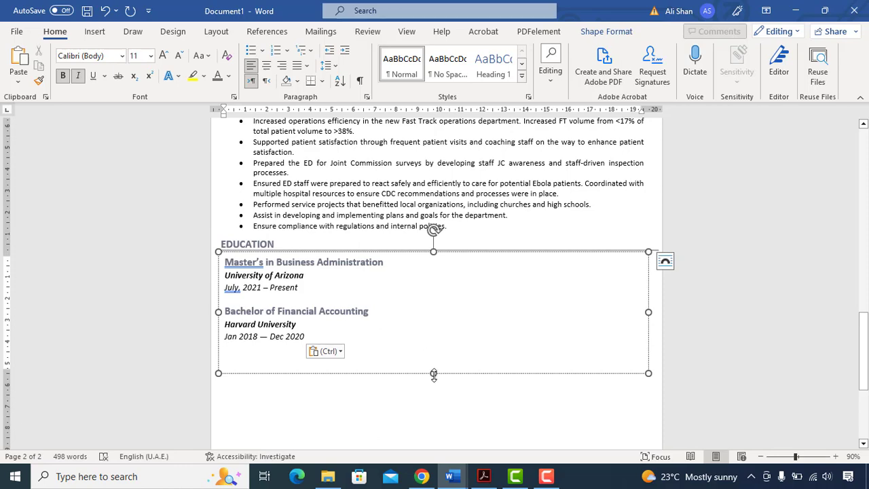
{"action": "left_click_drag", "start_coordinate": [433, 375], "coordinate": [435, 255]}
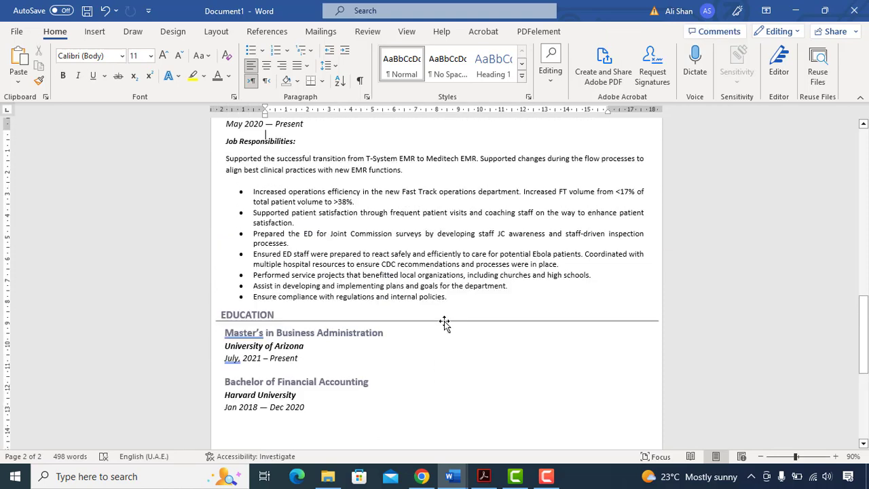
{"action": "left_click", "coordinate": [219, 305]}
Copy the EDUCATION heading below the Harvard entry and rename it LANGUAGES
{"action": "scroll", "coordinate": [334, 193], "scroll_direction": "down", "scroll_amount": 3}
{"action": "left_click_drag", "start_coordinate": [335, 193], "coordinate": [335, 302]}
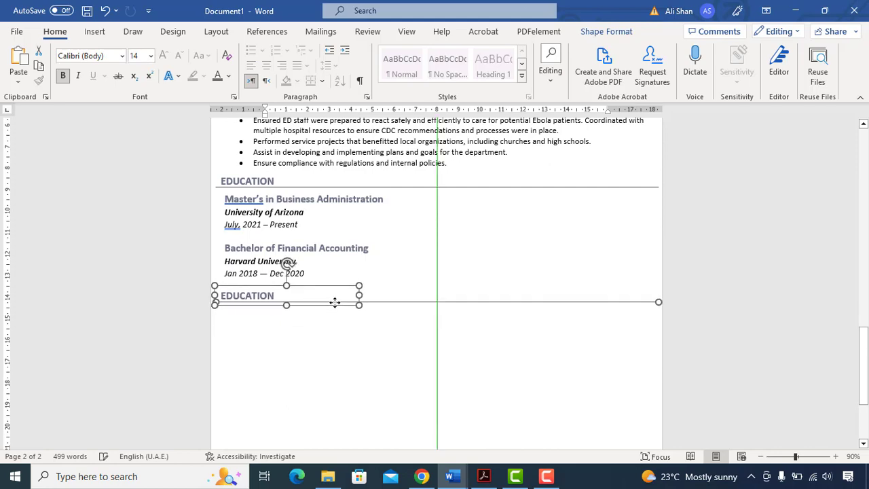
{"action": "type", "text": "LANGUAGES"}
{"action": "scroll", "coordinate": [332, 372], "scroll_direction": "up", "scroll_amount": 4}
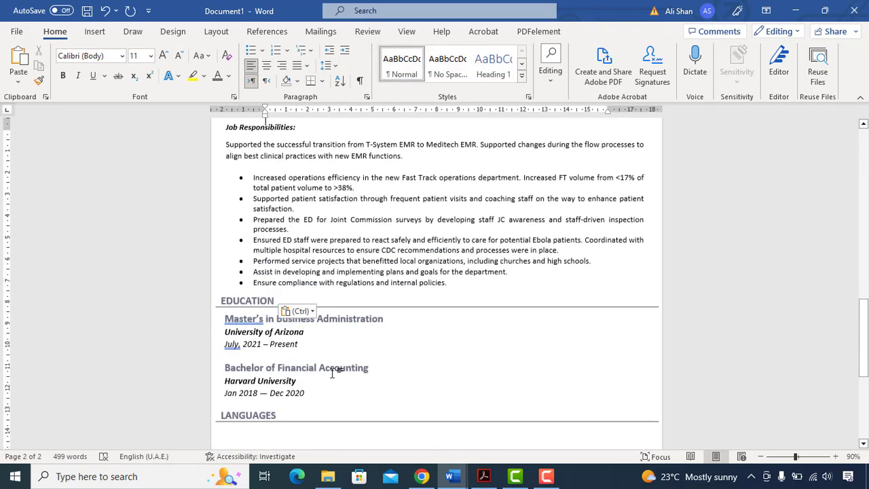
{"action": "scroll", "coordinate": [333, 373], "scroll_direction": "down", "scroll_amount": 3}
{"action": "scroll", "coordinate": [332, 373], "scroll_direction": "down", "scroll_amount": 3}
Fill a copied entries box with English, French, German and Spanish levels, correcting Spainsh to Spanish
{"action": "left_click_drag", "start_coordinate": [339, 231], "coordinate": [341, 350]}
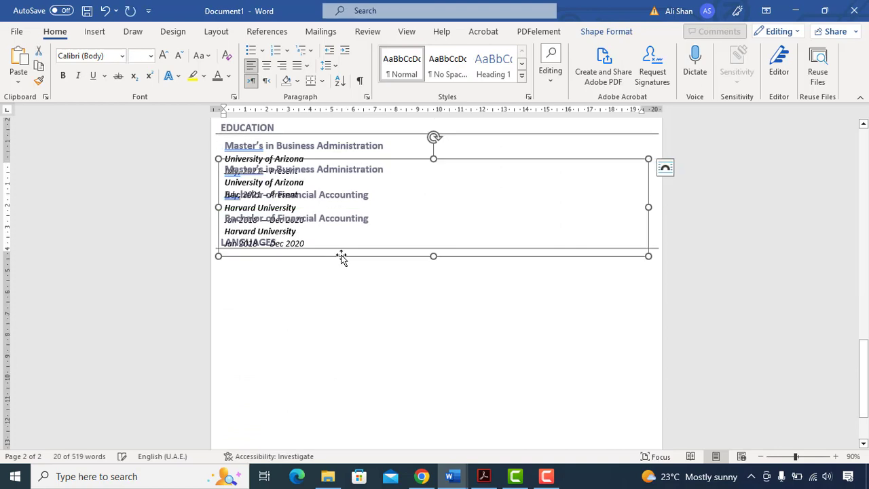
{"action": "left_click", "coordinate": [342, 322]}
{"action": "key", "text": "ctrl+a"}
{"action": "key", "text": "Delete"}
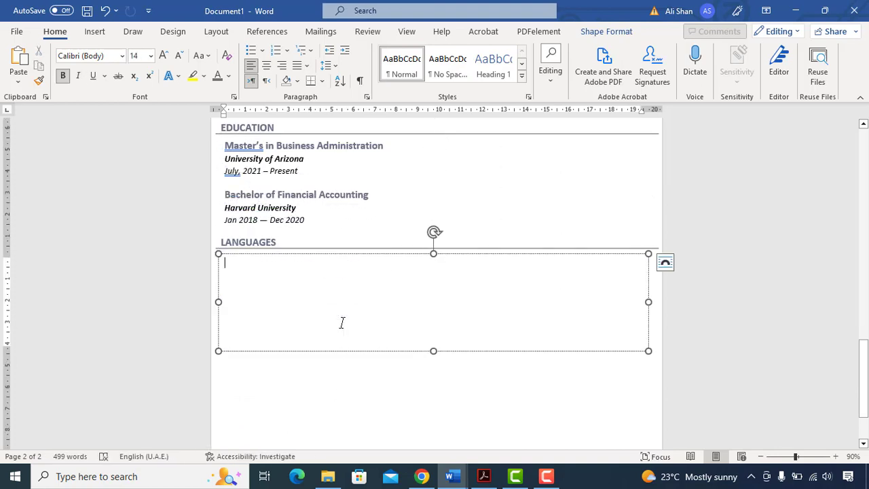
{"action": "key", "text": "ctrl+v"}
{"action": "right_click", "coordinate": [496, 284]}
{"action": "left_click", "coordinate": [473, 322]}
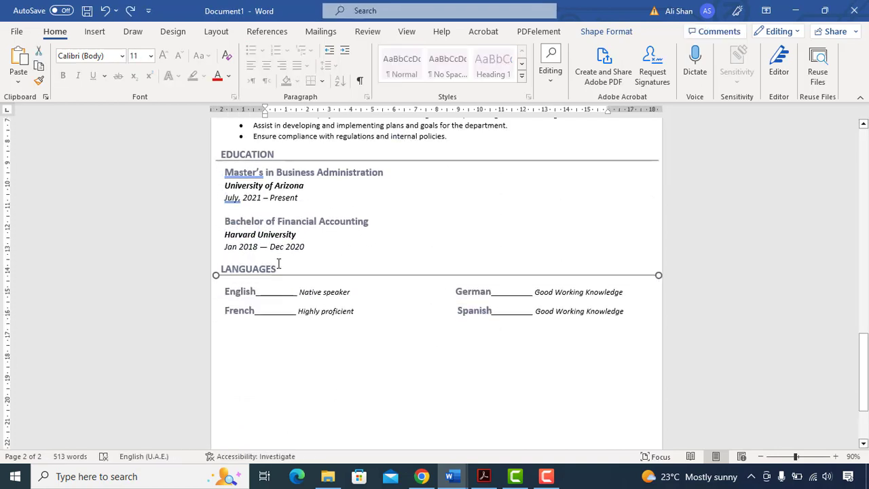
{"action": "left_click", "coordinate": [282, 266]}
Copy the LANGUAGES heading below the language list and rename it DECLARATION
{"action": "left_click_drag", "start_coordinate": [309, 280], "coordinate": [324, 340]}
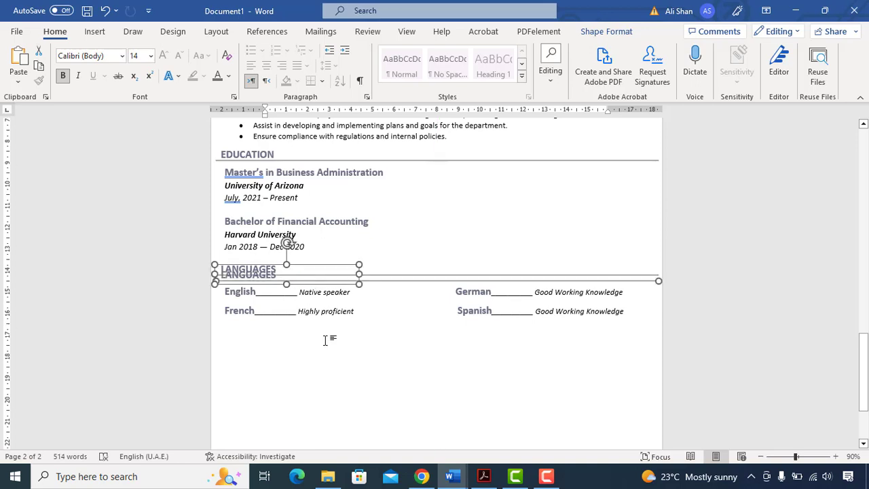
{"action": "key", "text": "Down"}
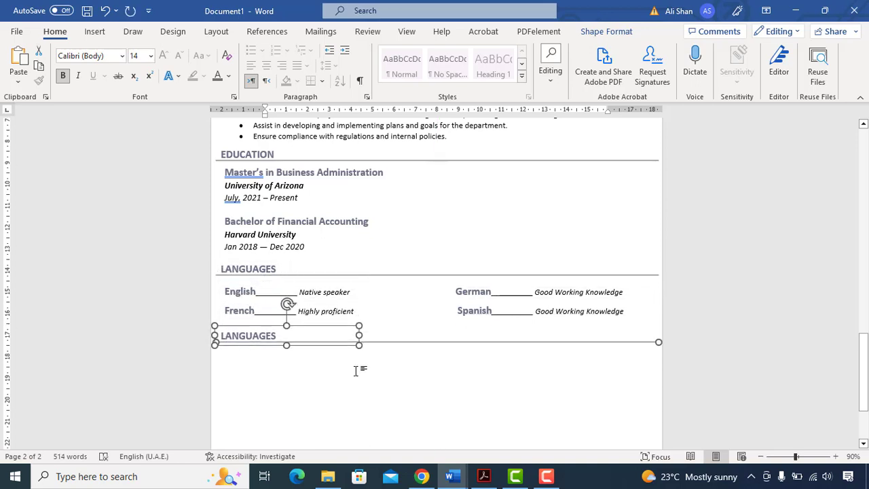
{"action": "double_click", "coordinate": [285, 336]}
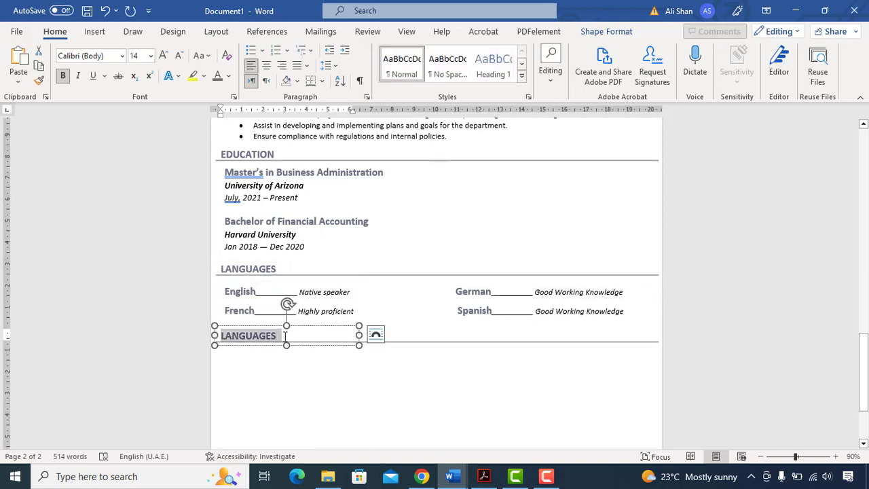
{"action": "left_click", "coordinate": [354, 373]}
{"action": "scroll", "coordinate": [354, 373], "scroll_direction": "up", "scroll_amount": 4}
{"action": "scroll", "coordinate": [355, 374], "scroll_direction": "down", "scroll_amount": 3}
{"action": "scroll", "coordinate": [355, 374], "scroll_direction": "down", "scroll_amount": 1}
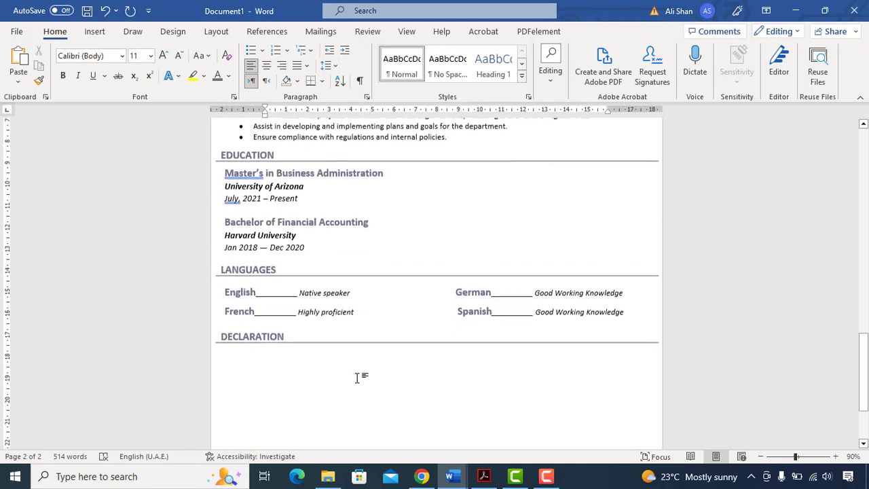
{"action": "key", "text": "ctrl+v"}
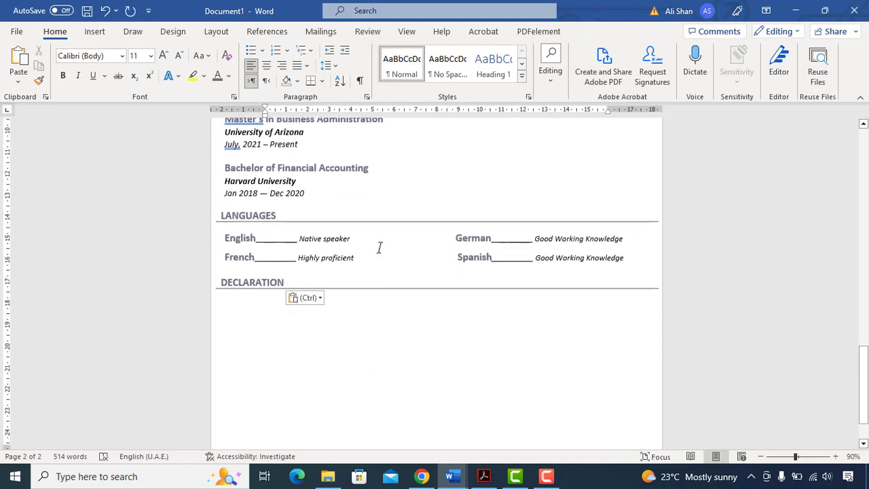
Add a box under DECLARATION stating the particulars are true, correct and complete, sized to fit
{"action": "left_click", "coordinate": [379, 247]}
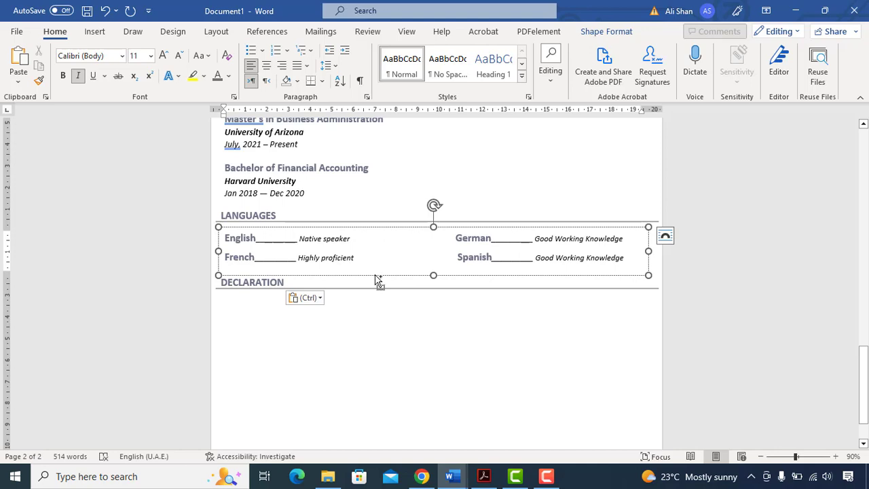
{"action": "left_click_drag", "start_coordinate": [375, 275], "coordinate": [372, 344]}
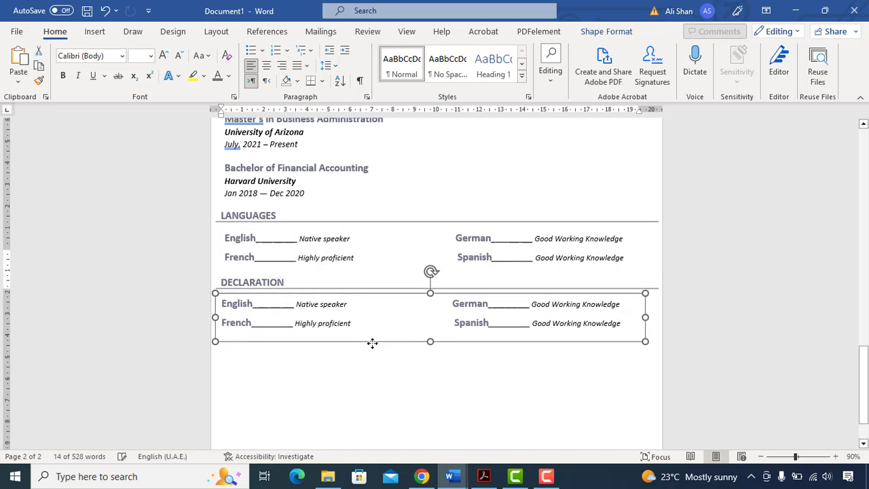
{"action": "left_click", "coordinate": [367, 324]}
{"action": "key", "text": "ctrl+a"}
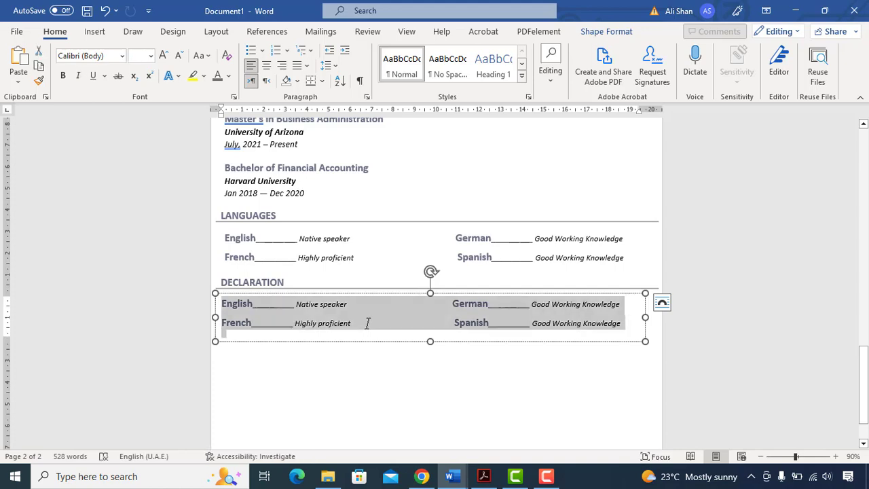
{"action": "key", "text": "Delete"}
{"action": "type", "text": "I do hereby declare that the above particulars of facts and information stated are true, correct and complete to the best of my belief and knowledge."}
{"action": "left_click_drag", "start_coordinate": [430, 341], "coordinate": [431, 324]}
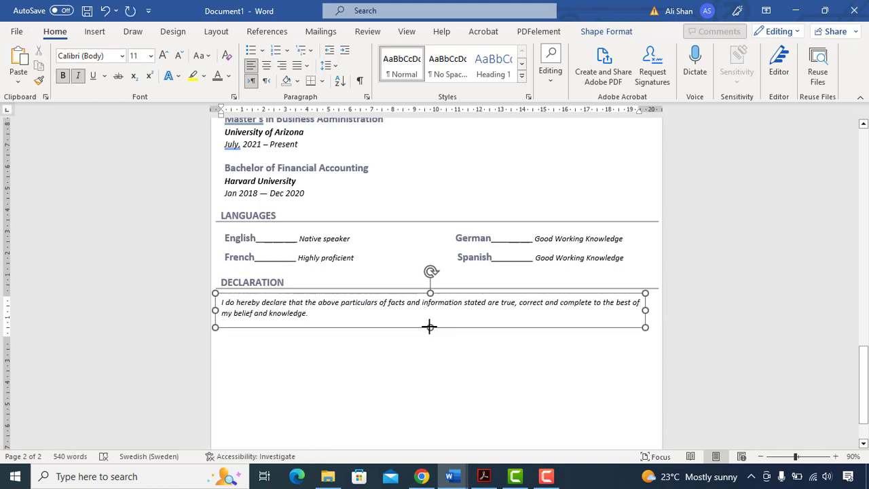
Deselect the declaration box and scroll back up to the header banner and photo on page 1
{"action": "left_click", "coordinate": [392, 364]}
{"action": "scroll", "coordinate": [480, 327], "scroll_direction": "down", "scroll_amount": 2}
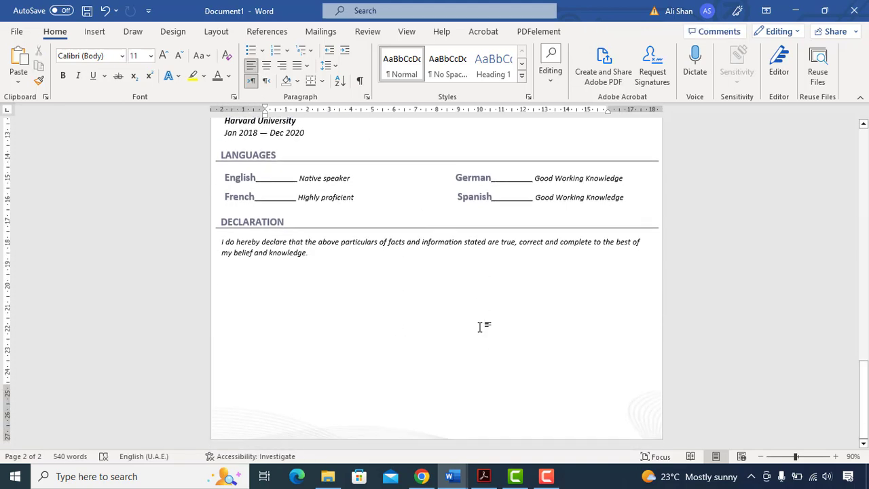
{"action": "scroll", "coordinate": [480, 327], "scroll_direction": "up", "scroll_amount": 1}
{"action": "scroll", "coordinate": [480, 327], "scroll_direction": "up", "scroll_amount": 2}
{"action": "scroll", "coordinate": [481, 327], "scroll_direction": "up", "scroll_amount": 1}
{"action": "scroll", "coordinate": [480, 326], "scroll_direction": "up", "scroll_amount": 1}
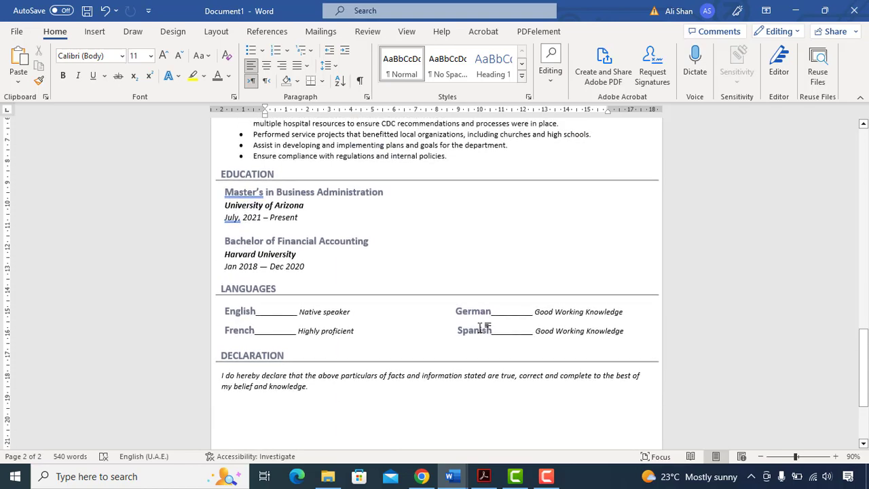
{"action": "scroll", "coordinate": [483, 331], "scroll_direction": "up", "scroll_amount": 2}
{"action": "scroll", "coordinate": [483, 331], "scroll_direction": "up", "scroll_amount": 2}
{"action": "scroll", "coordinate": [483, 331], "scroll_direction": "up", "scroll_amount": 2}
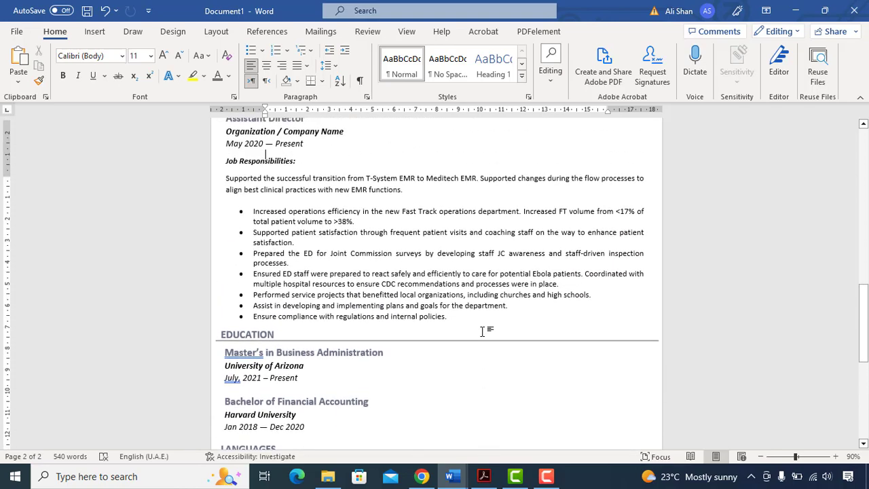
{"action": "scroll", "coordinate": [484, 332], "scroll_direction": "up", "scroll_amount": 4}
{"action": "scroll", "coordinate": [484, 331], "scroll_direction": "up", "scroll_amount": 4}
{"action": "scroll", "coordinate": [483, 332], "scroll_direction": "up", "scroll_amount": 3}
{"action": "scroll", "coordinate": [482, 333], "scroll_direction": "up", "scroll_amount": 3}
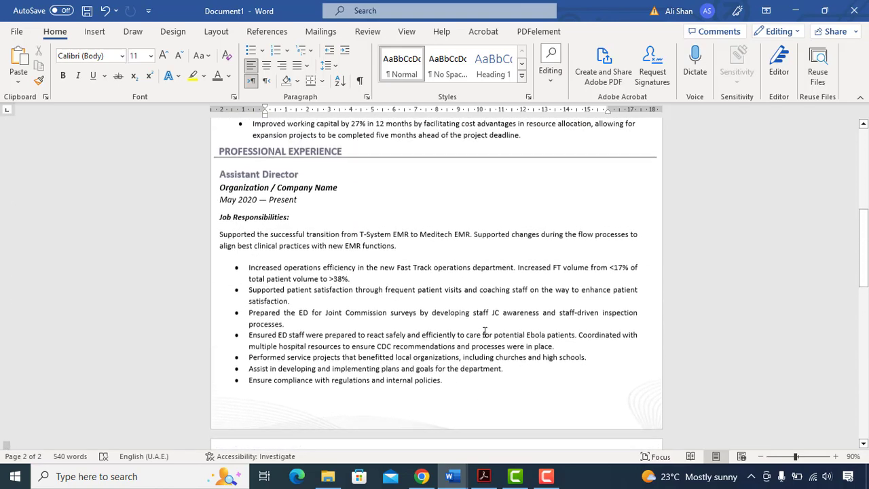
{"action": "scroll", "coordinate": [480, 333], "scroll_direction": "up", "scroll_amount": 1}
{"action": "scroll", "coordinate": [480, 333], "scroll_direction": "up", "scroll_amount": 1}
{"action": "scroll", "coordinate": [480, 333], "scroll_direction": "up", "scroll_amount": 1}
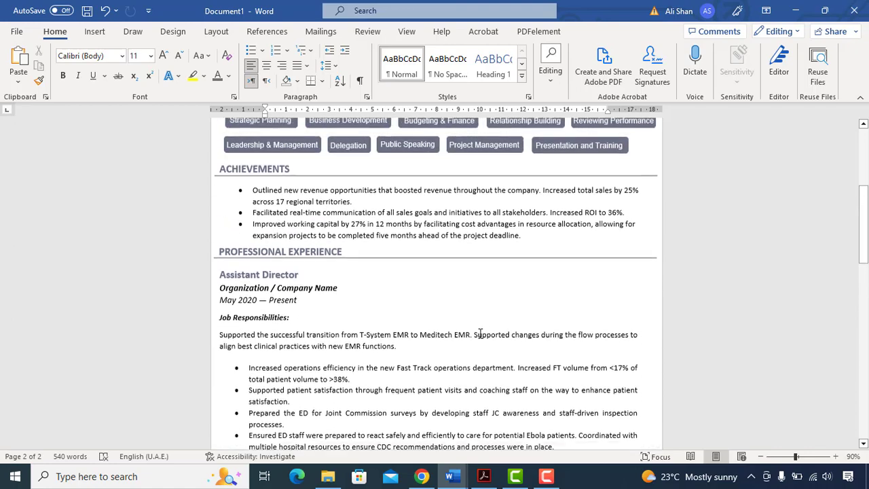
{"action": "scroll", "coordinate": [479, 334], "scroll_direction": "up", "scroll_amount": 2}
{"action": "scroll", "coordinate": [479, 333], "scroll_direction": "up", "scroll_amount": 2}
{"action": "scroll", "coordinate": [479, 333], "scroll_direction": "up", "scroll_amount": 3}
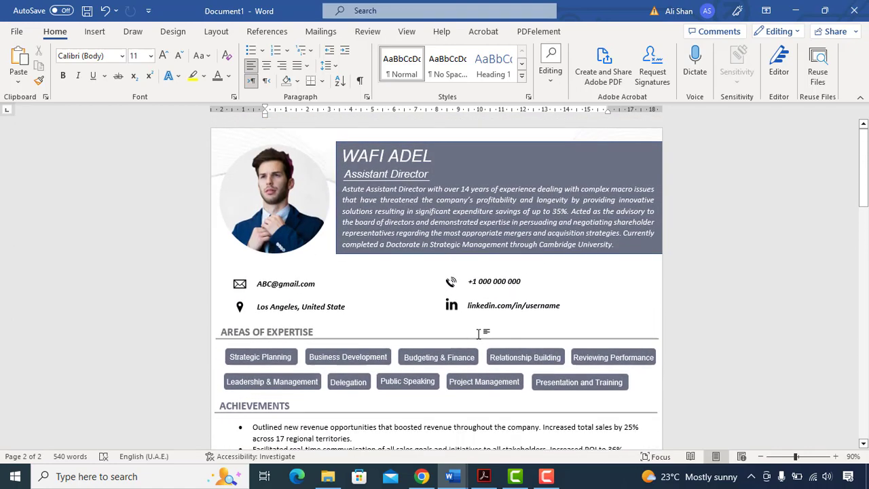